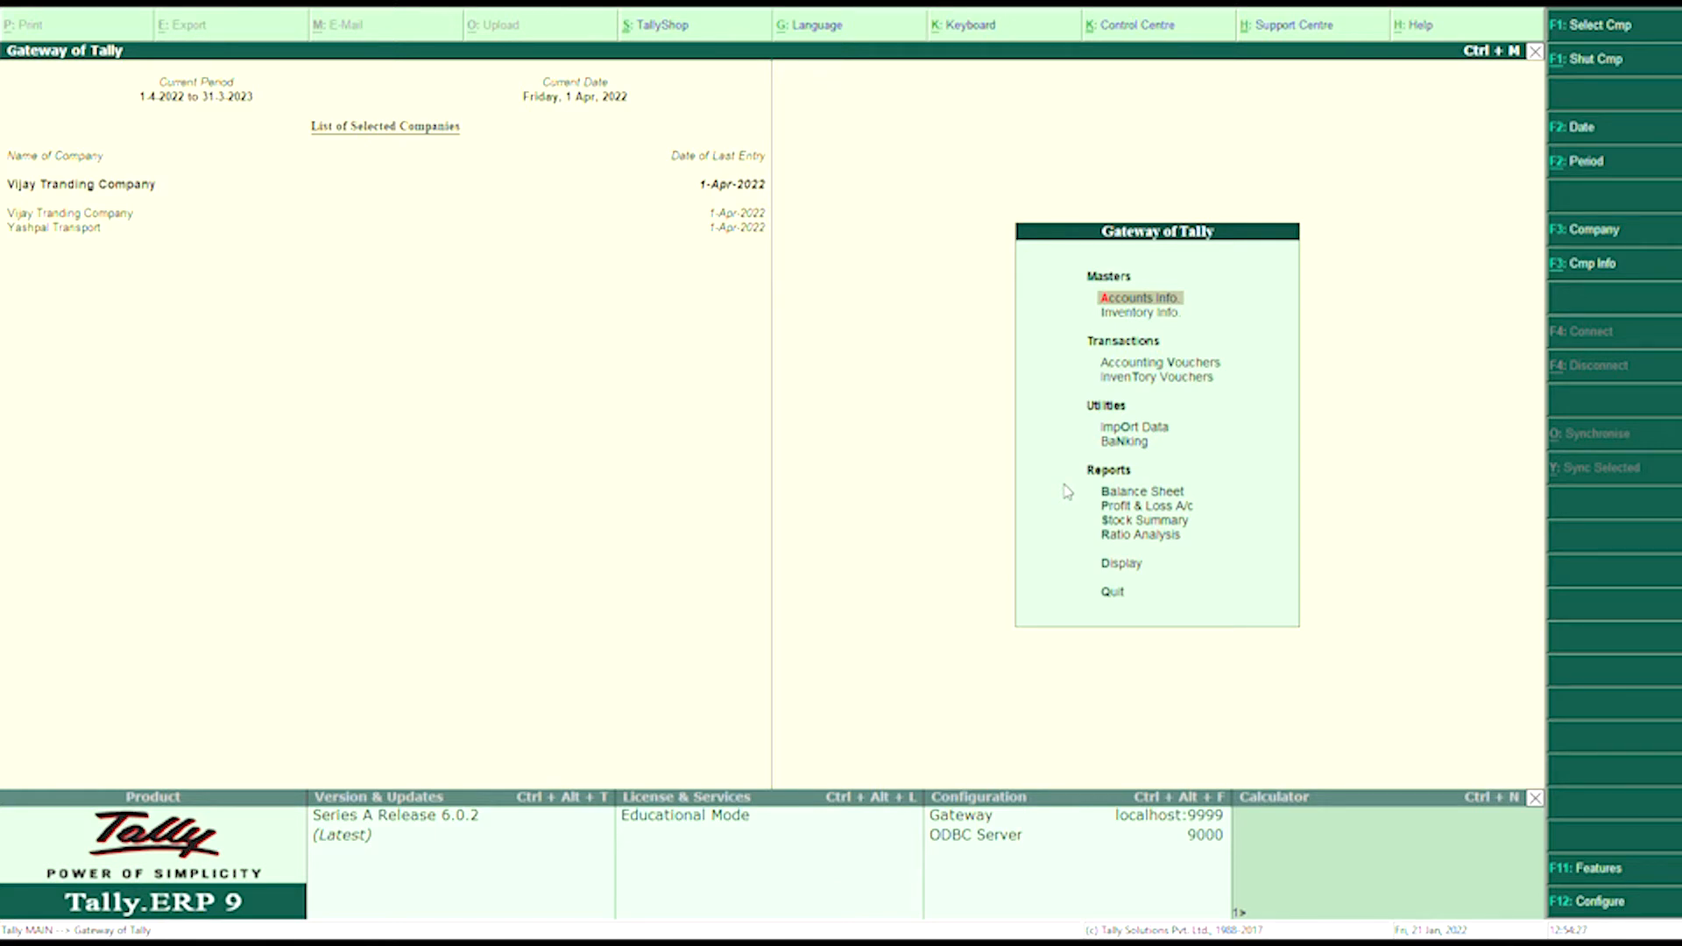
# - Open a new Purchase voucher from Accounting Vouchers
pyautogui.press('v')
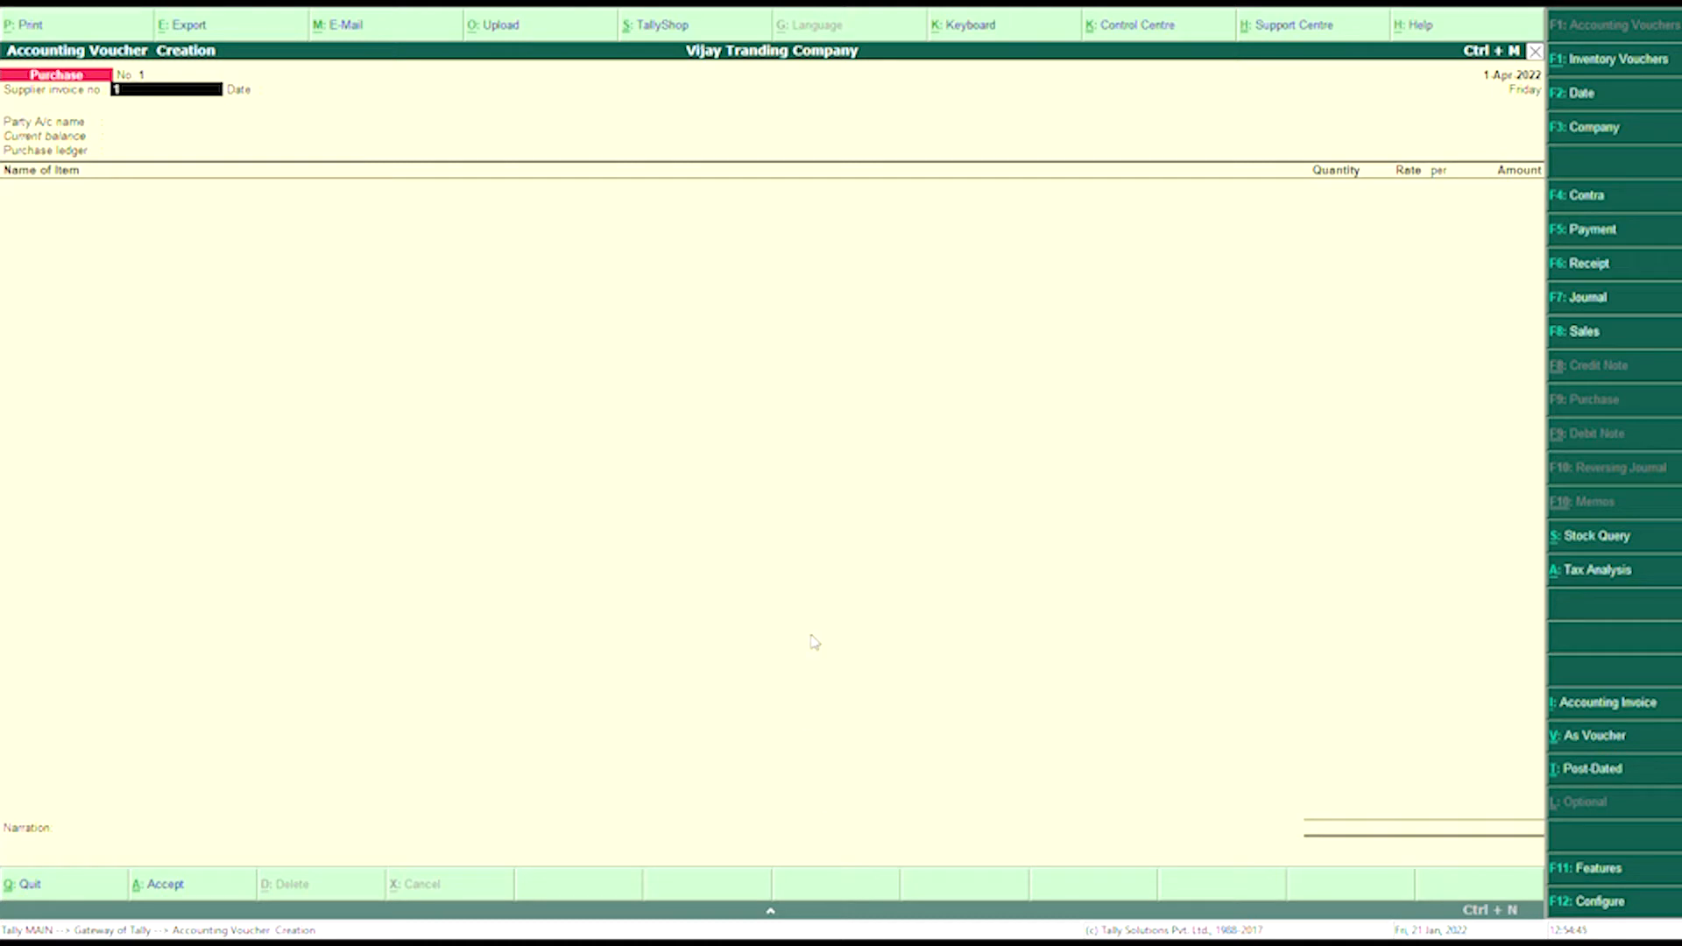
# - Enter supplier invoice 101, date the voucher 01.04.2022, and choose Cash as the party account
pyautogui.write('01.')
pyautogui.press('Return')
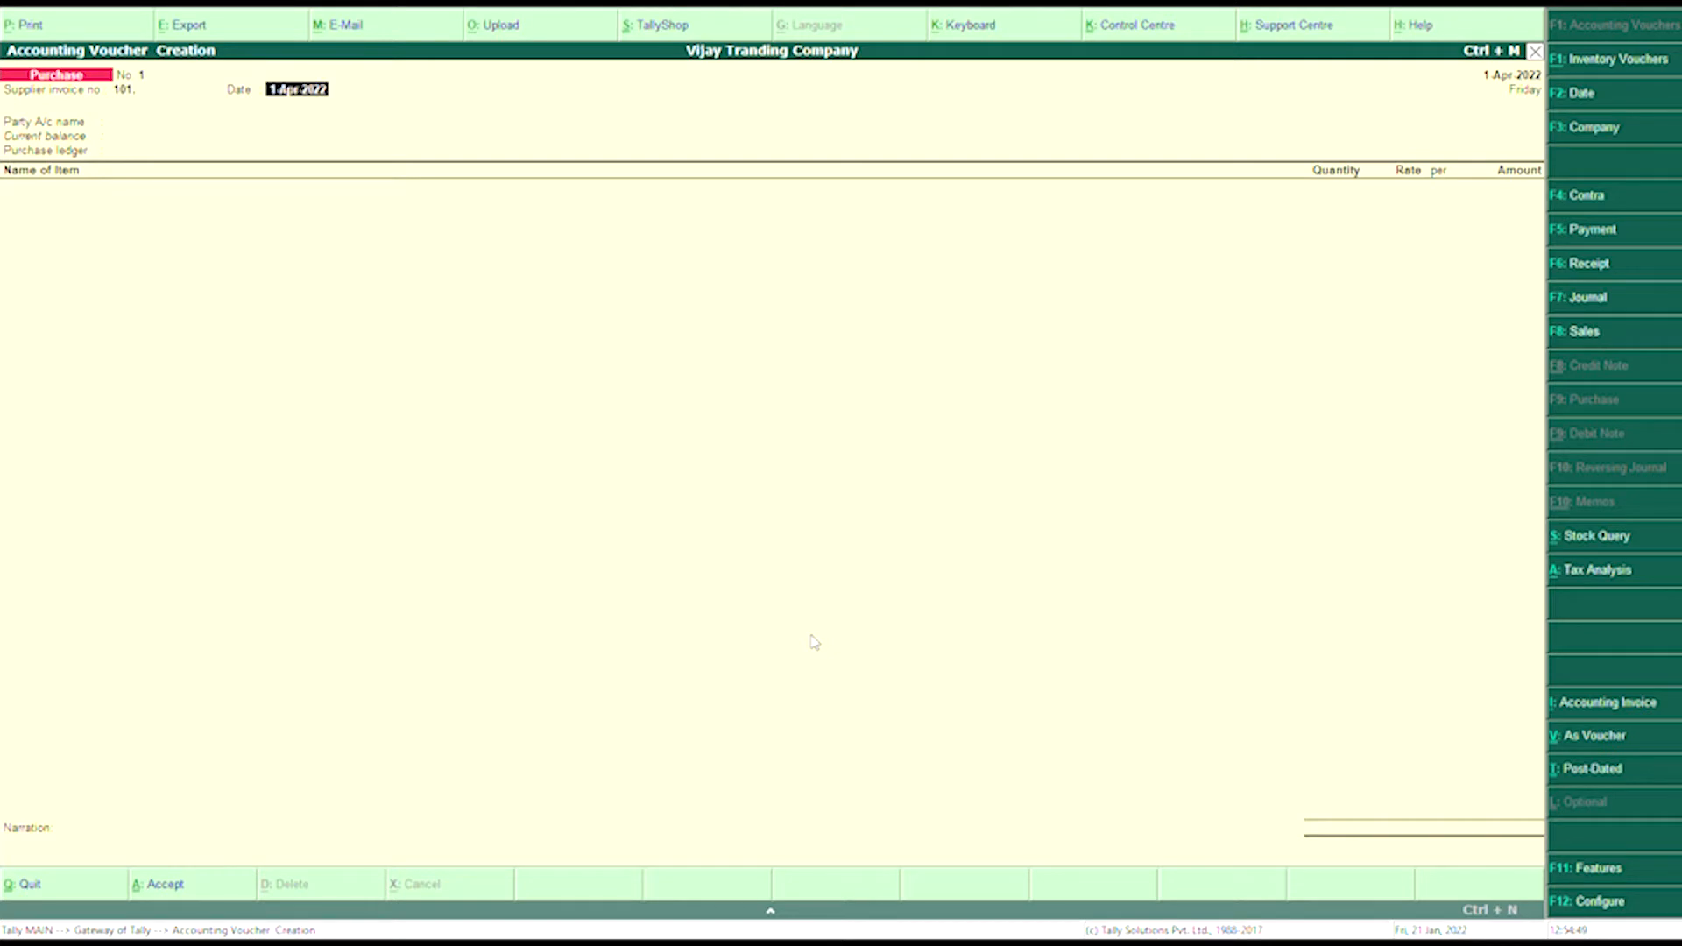
pyautogui.press('F2')
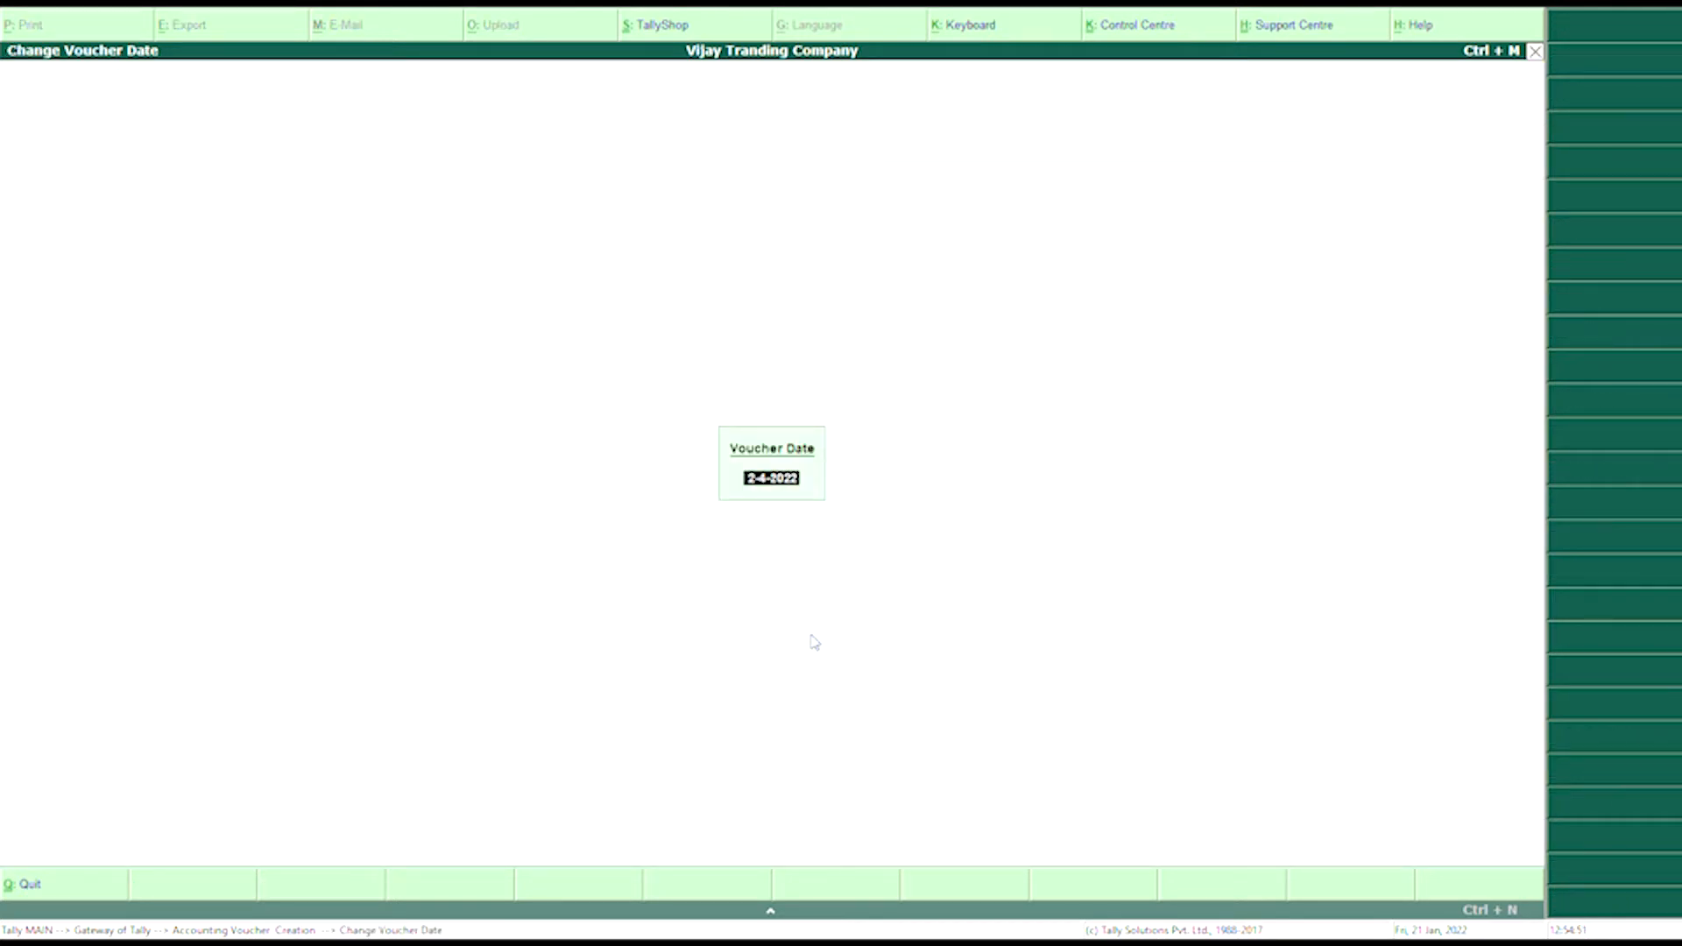
pyautogui.write('01.04.2022')
pyautogui.press('Return')
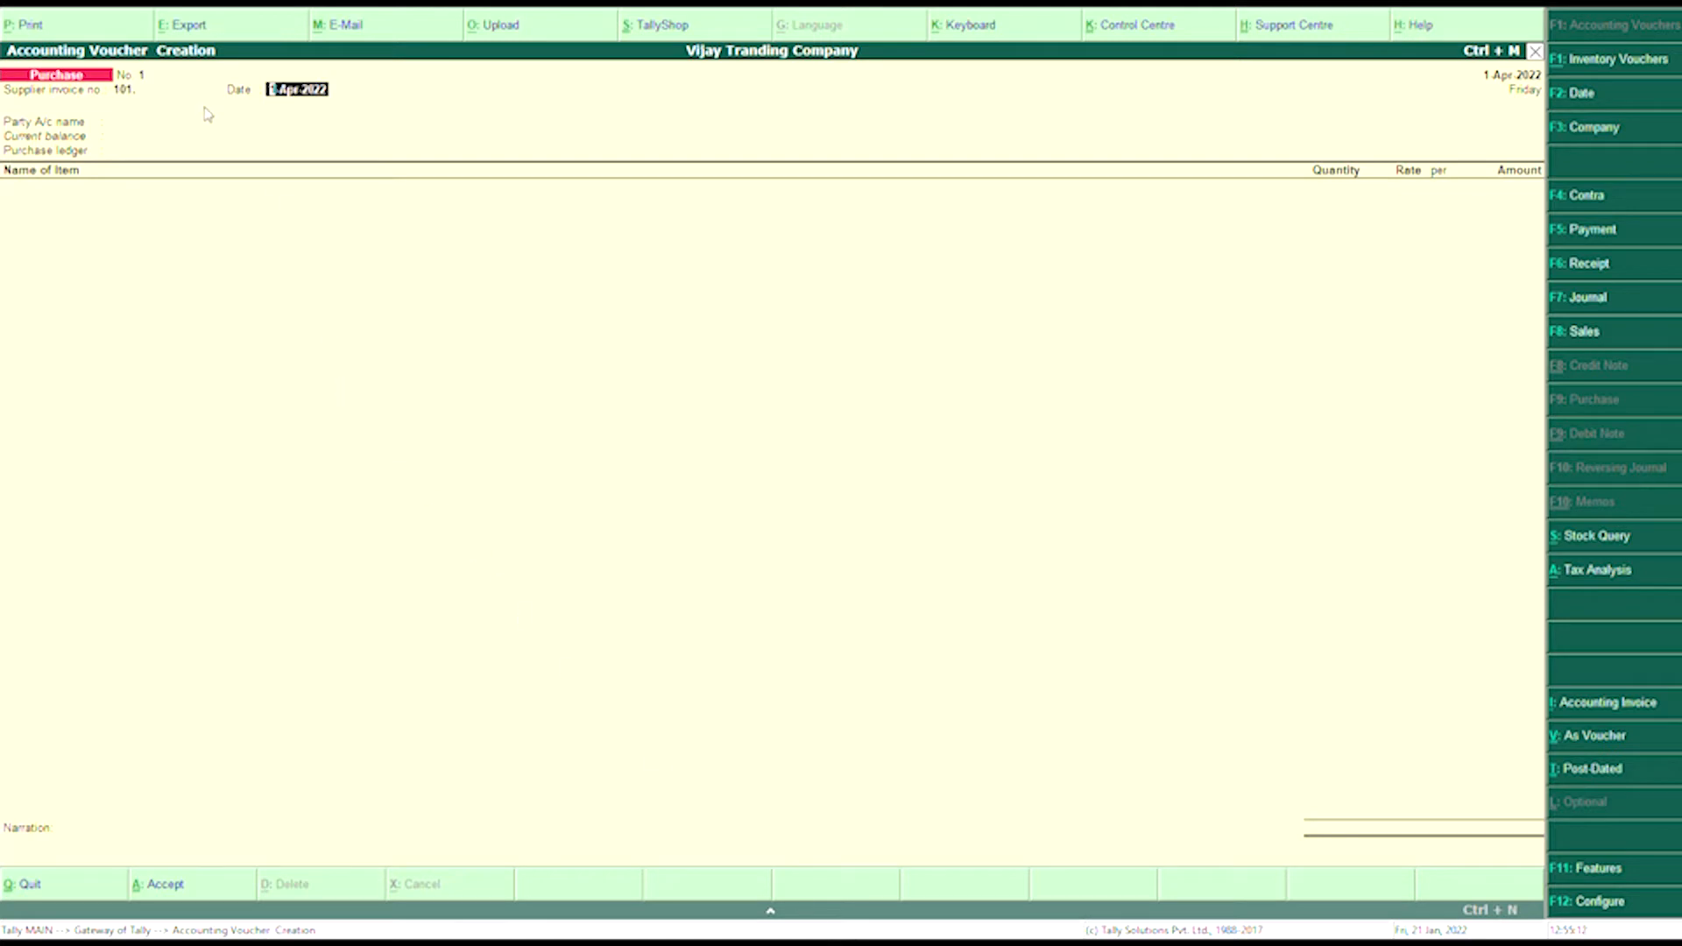
pyautogui.press('Return')
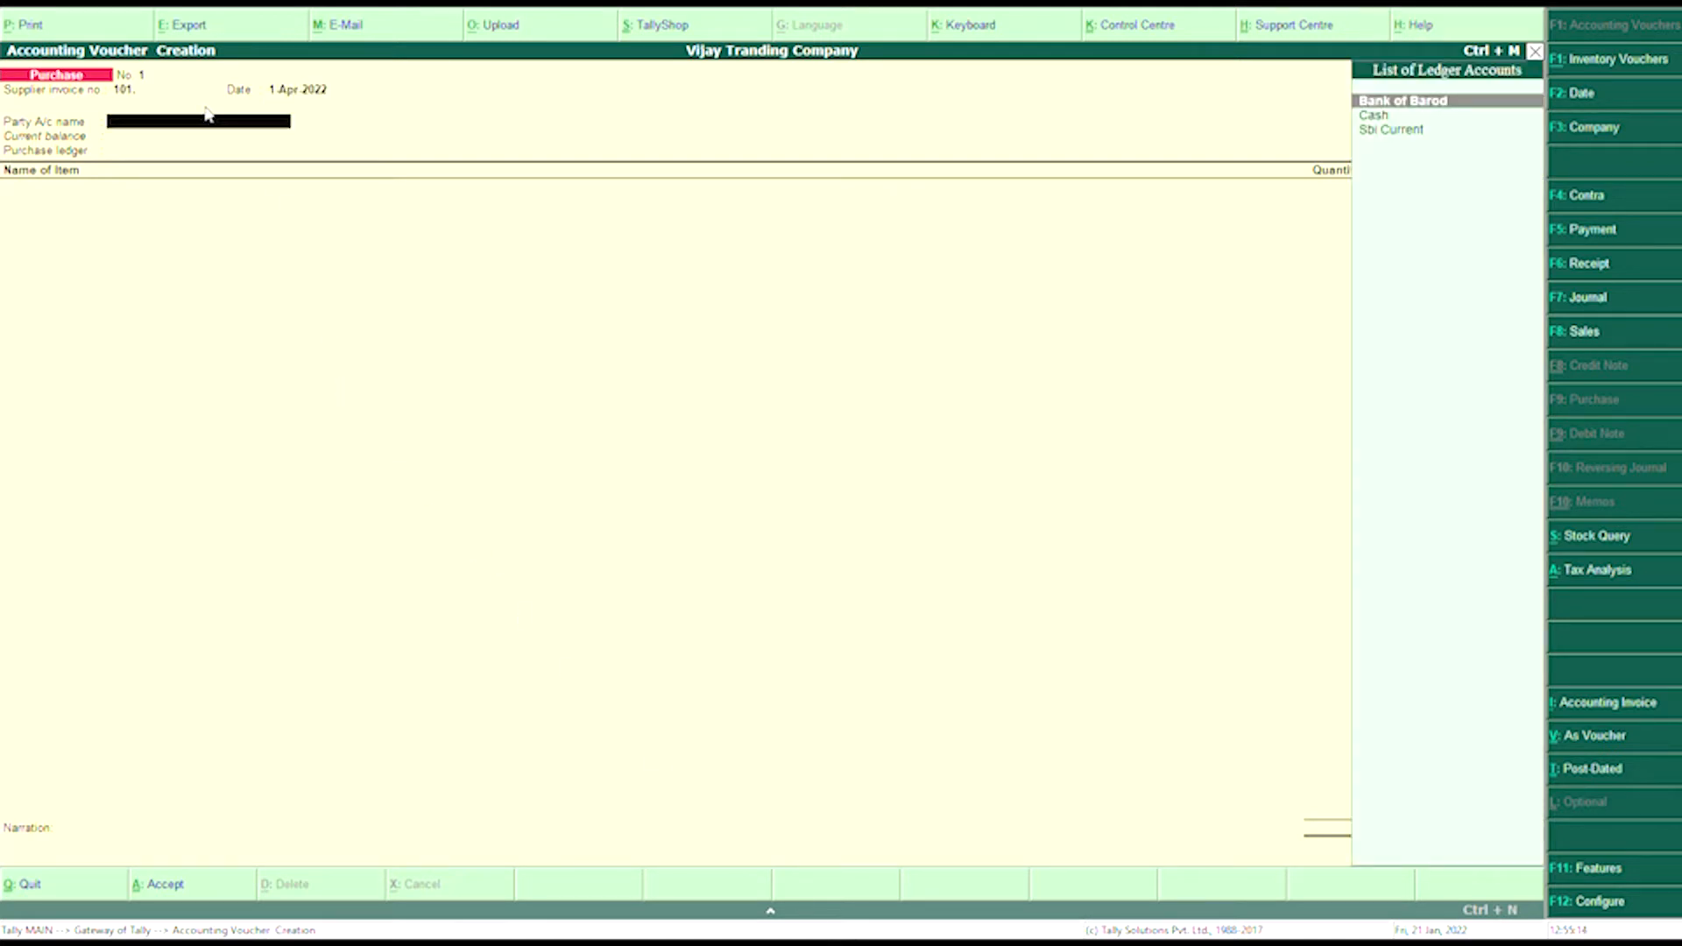
pyautogui.write('Ca')
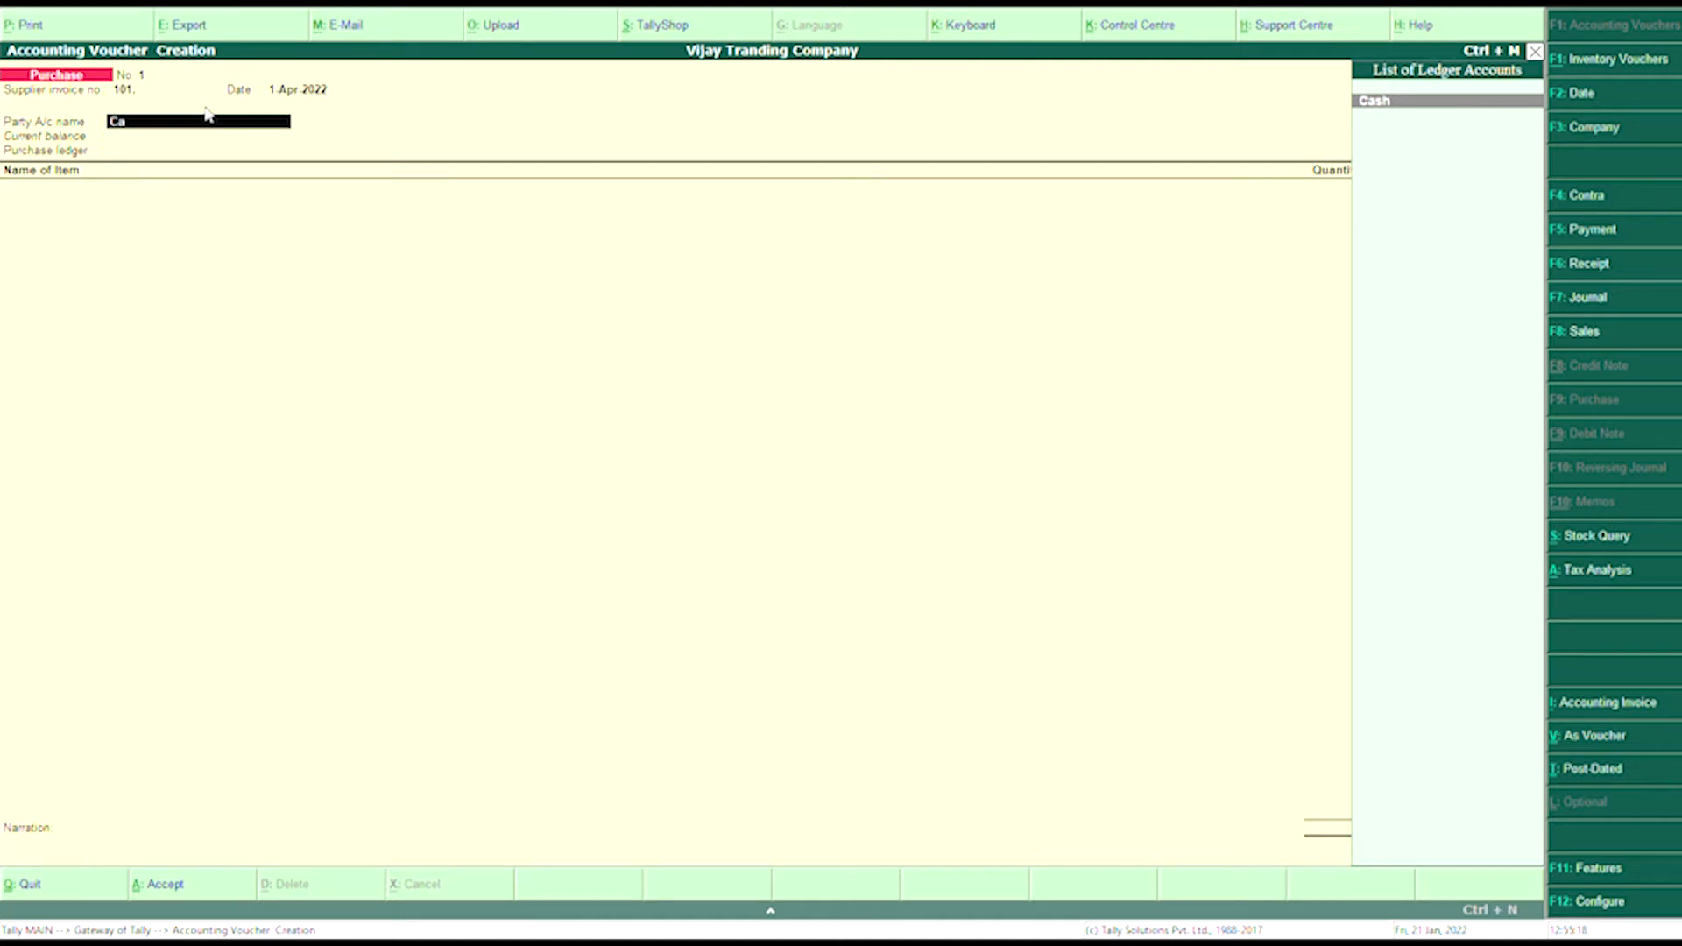
pyautogui.press('Return')
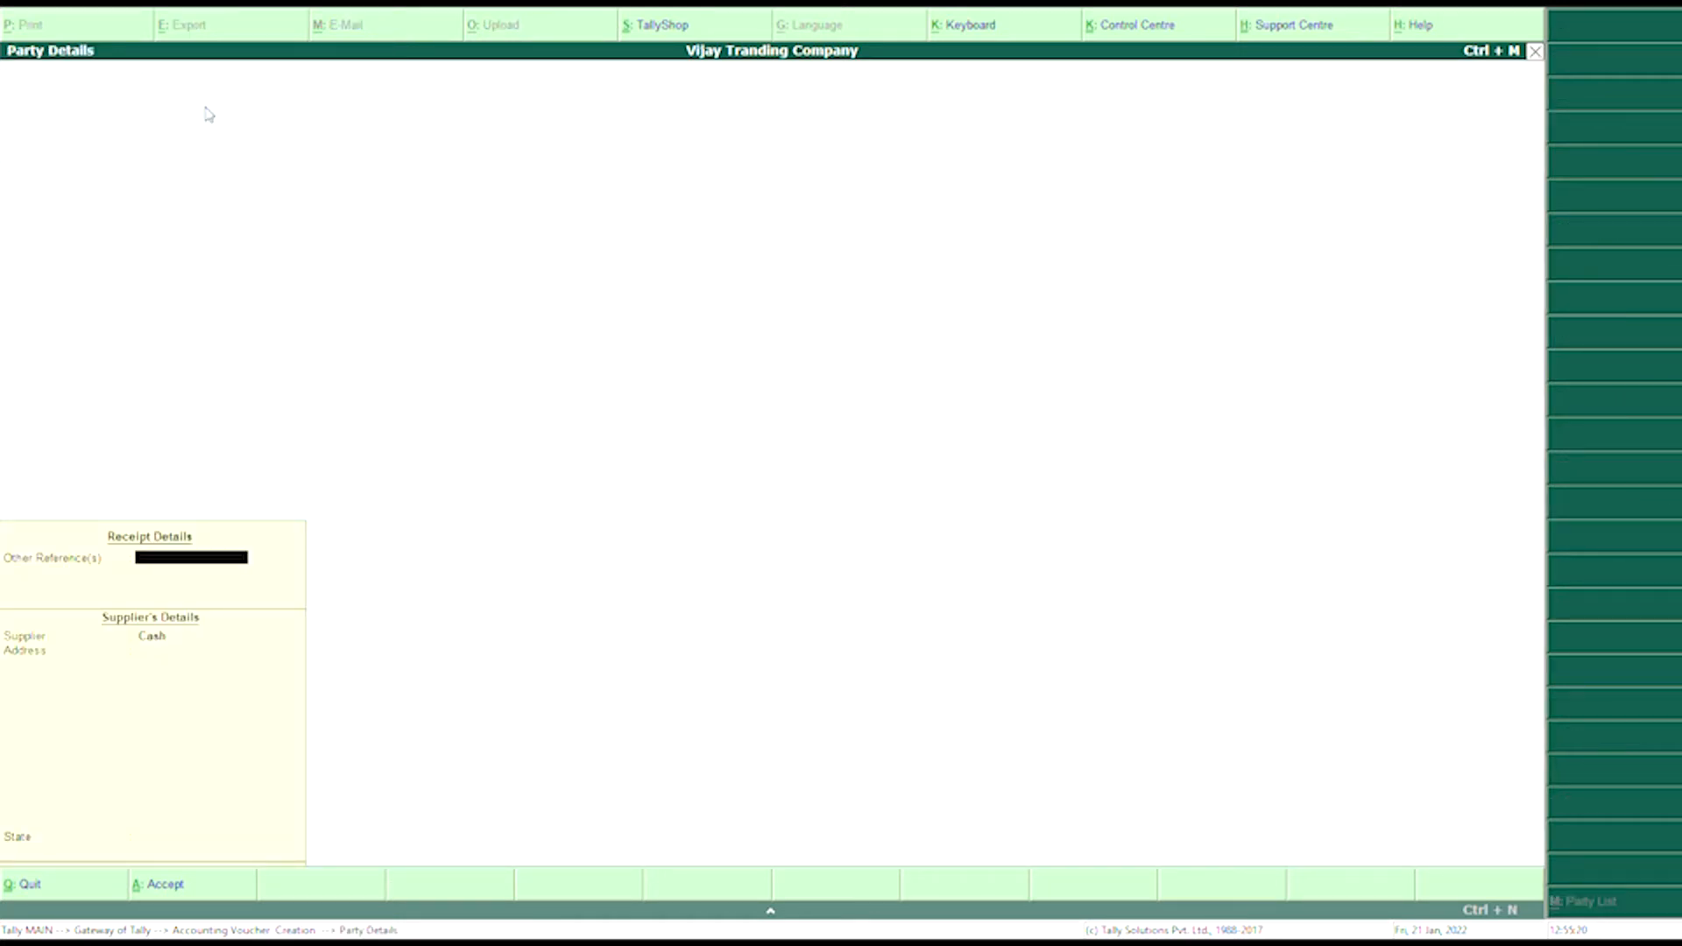
# - Enter Cash as the other reference and Khadriya Pvt Ltd as the supplier name
pyautogui.write('Cash')
pyautogui.press('Return')
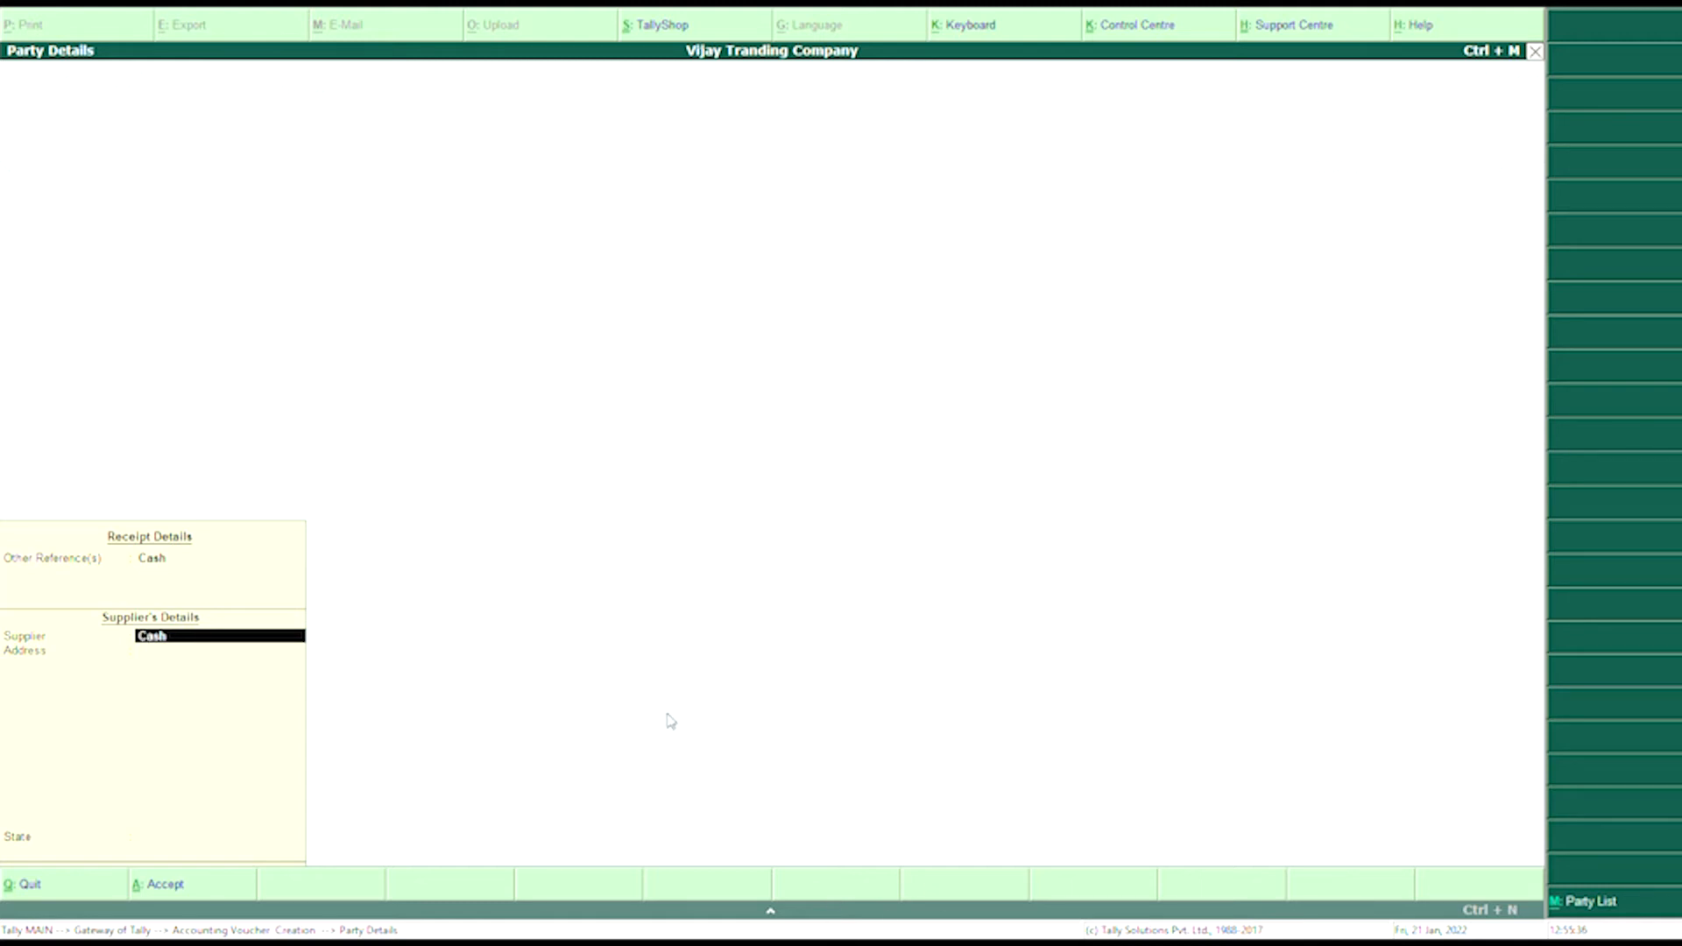
pyautogui.write('Kha')
pyautogui.write('d')
pyautogui.write('riya')
pyautogui.write(' P')
pyautogui.write('vt Ly')
pyautogui.press('BackSpace')
pyautogui.press('BackSpace')
pyautogui.write('td')
pyautogui.press('Return')
# - Fill in the supplier's two address lines, pick the state, and accept the party details
pyautogui.write('G')
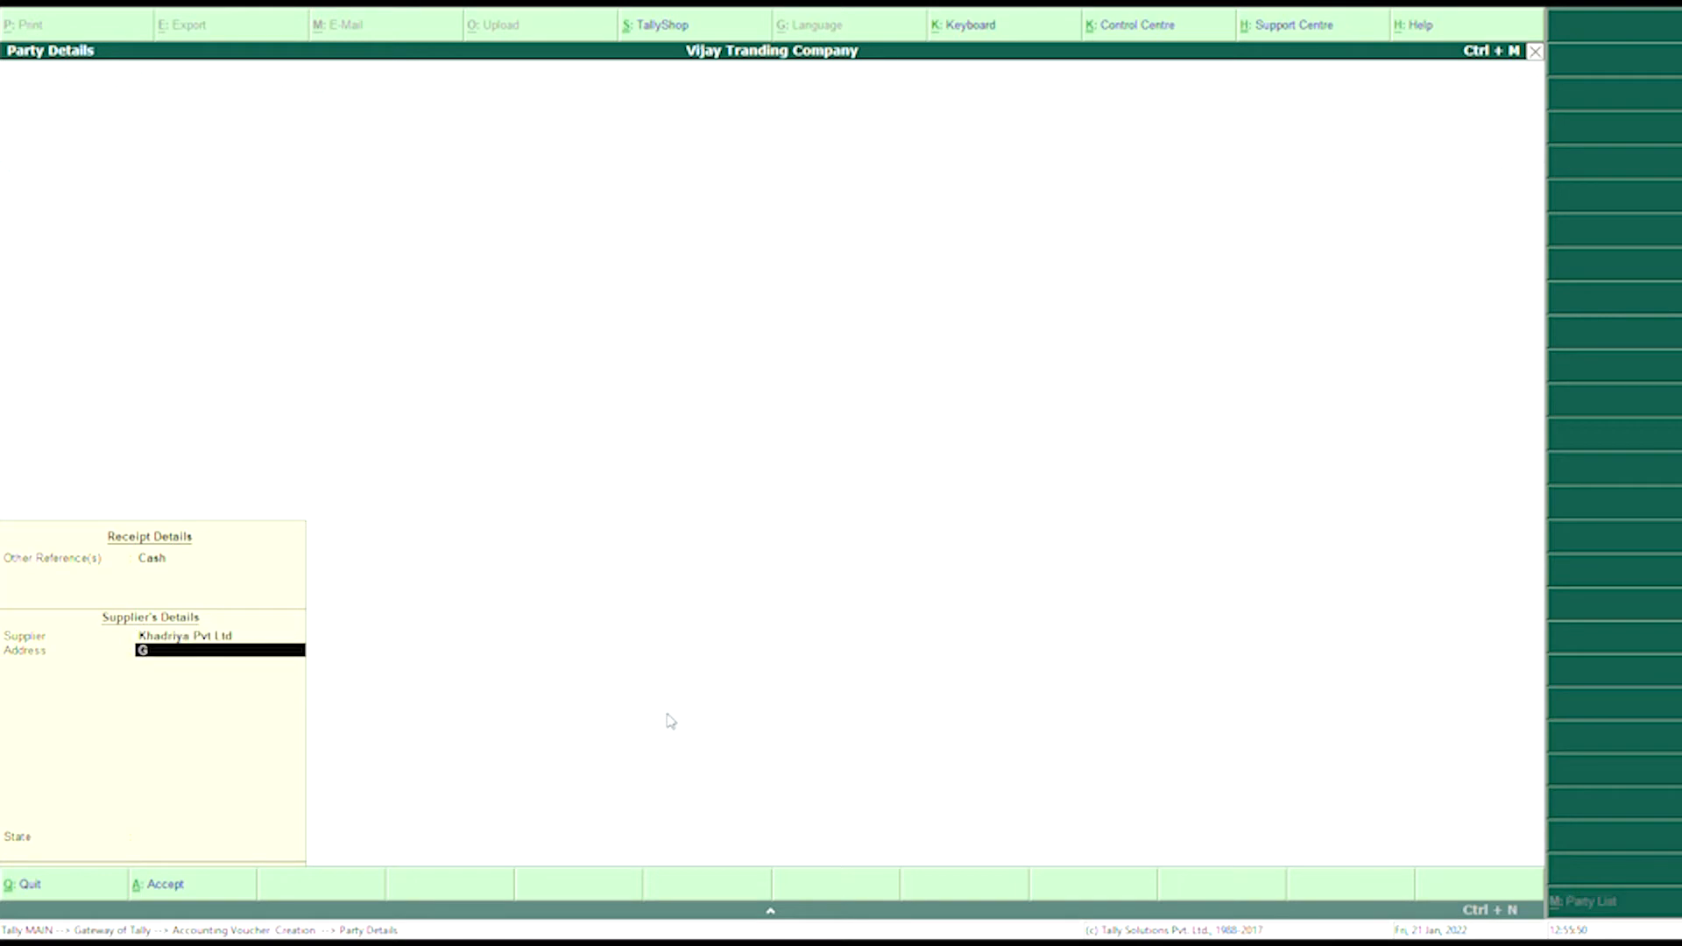
pyautogui.write('ur Mandi Bhadra,')
pyautogui.press('Return')
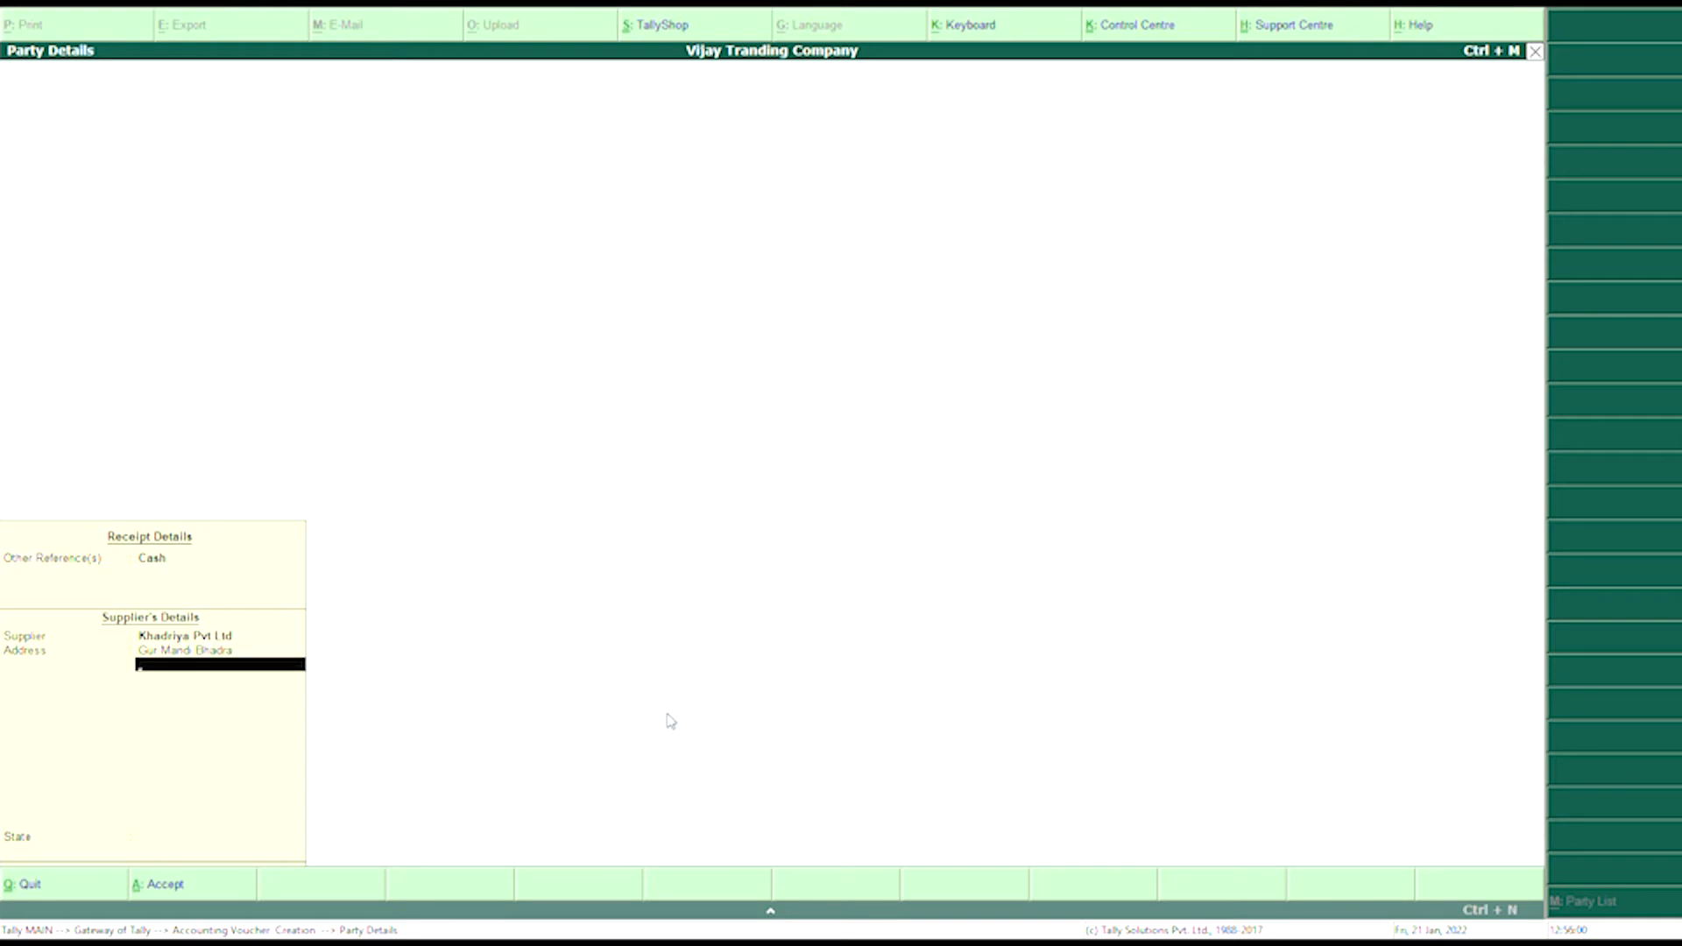
pyautogui.write('Hanumangarh')
pyautogui.press('Return')
pyautogui.press('Return')
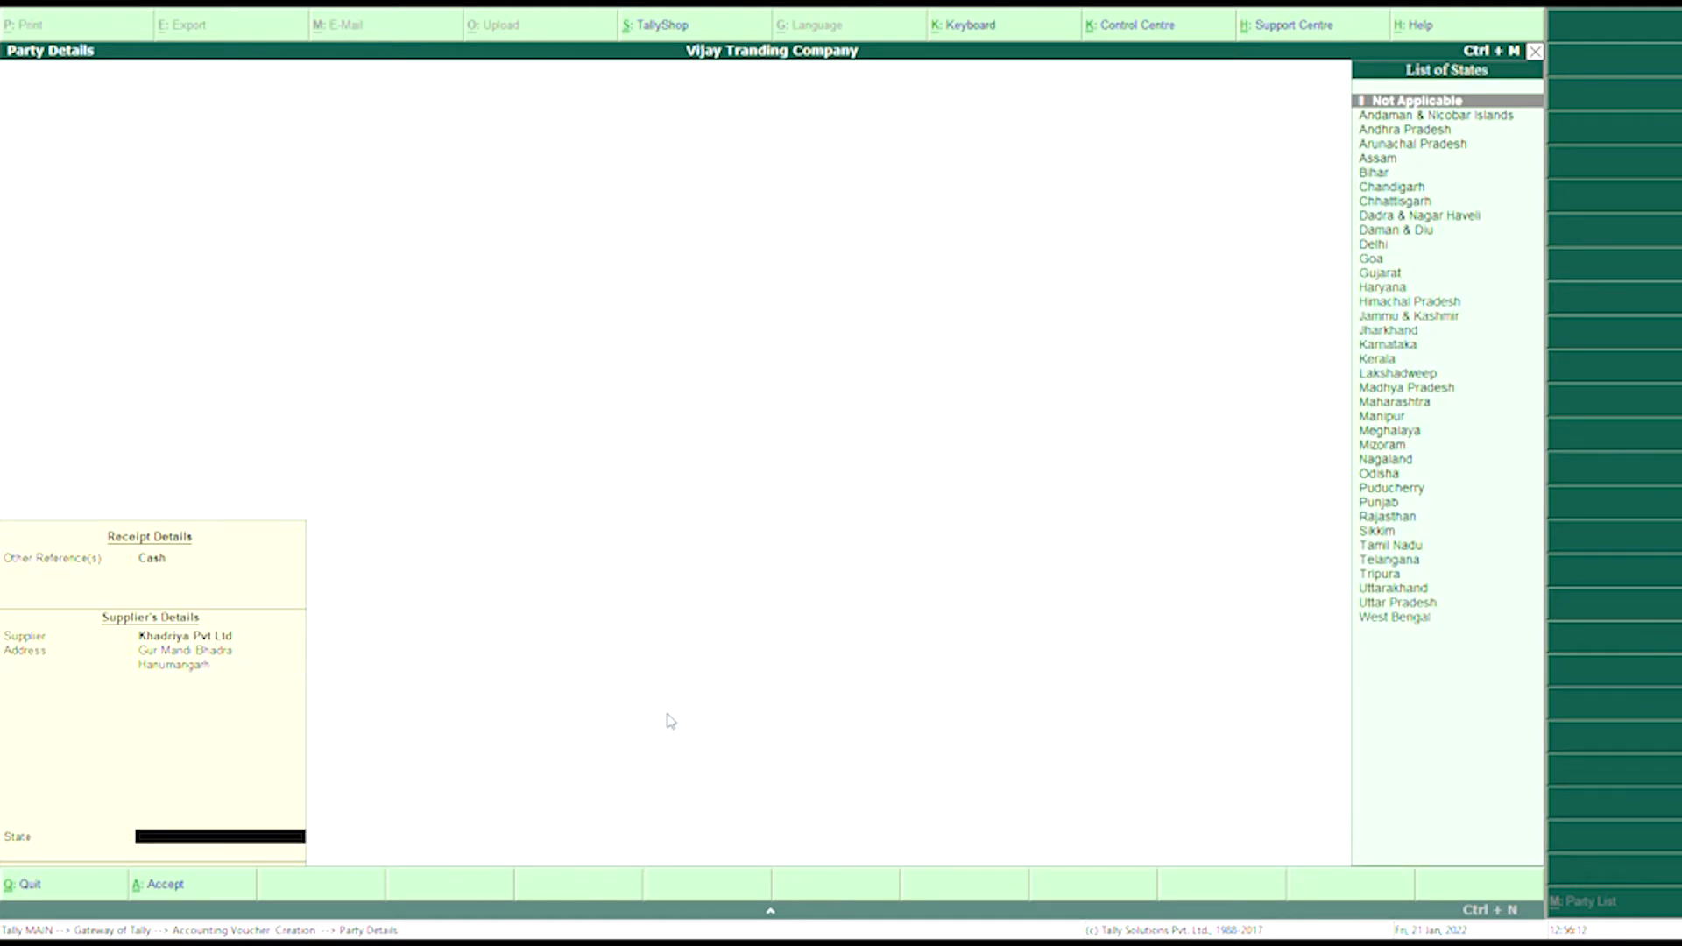
pyautogui.write('R')
pyautogui.press('Return')
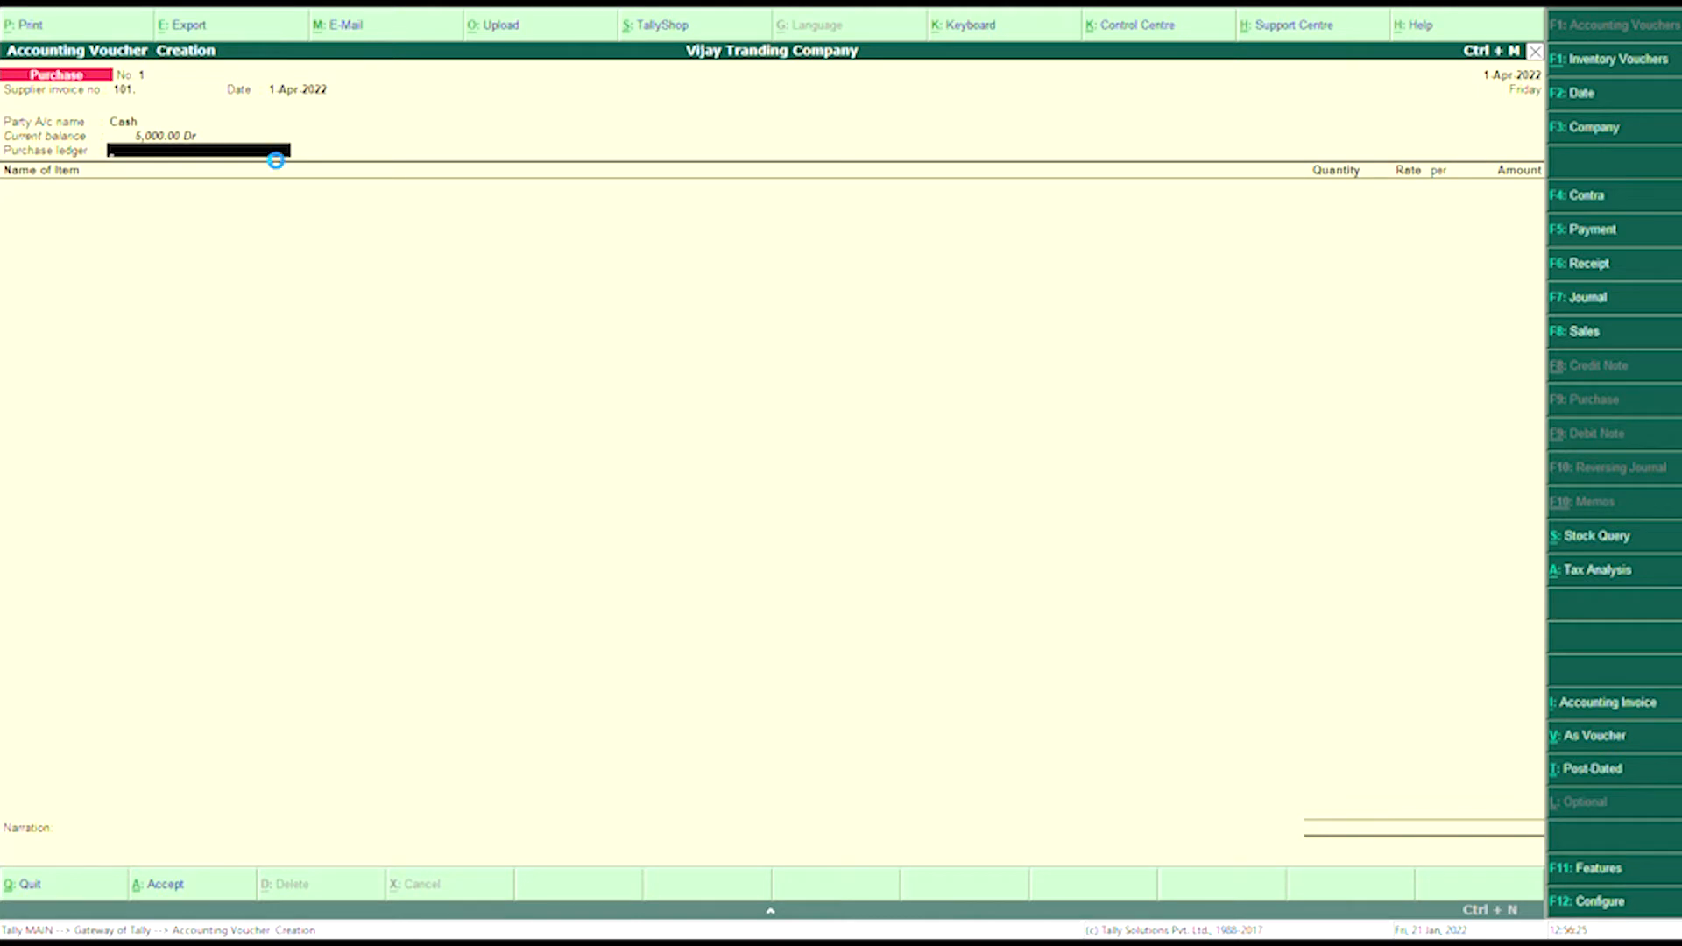
# - Create the 'Purchase Exempted' ledger under Purchase Accounts, inventory affected, with Goods as the supply type
pyautogui.hotkey('alt', 'c')
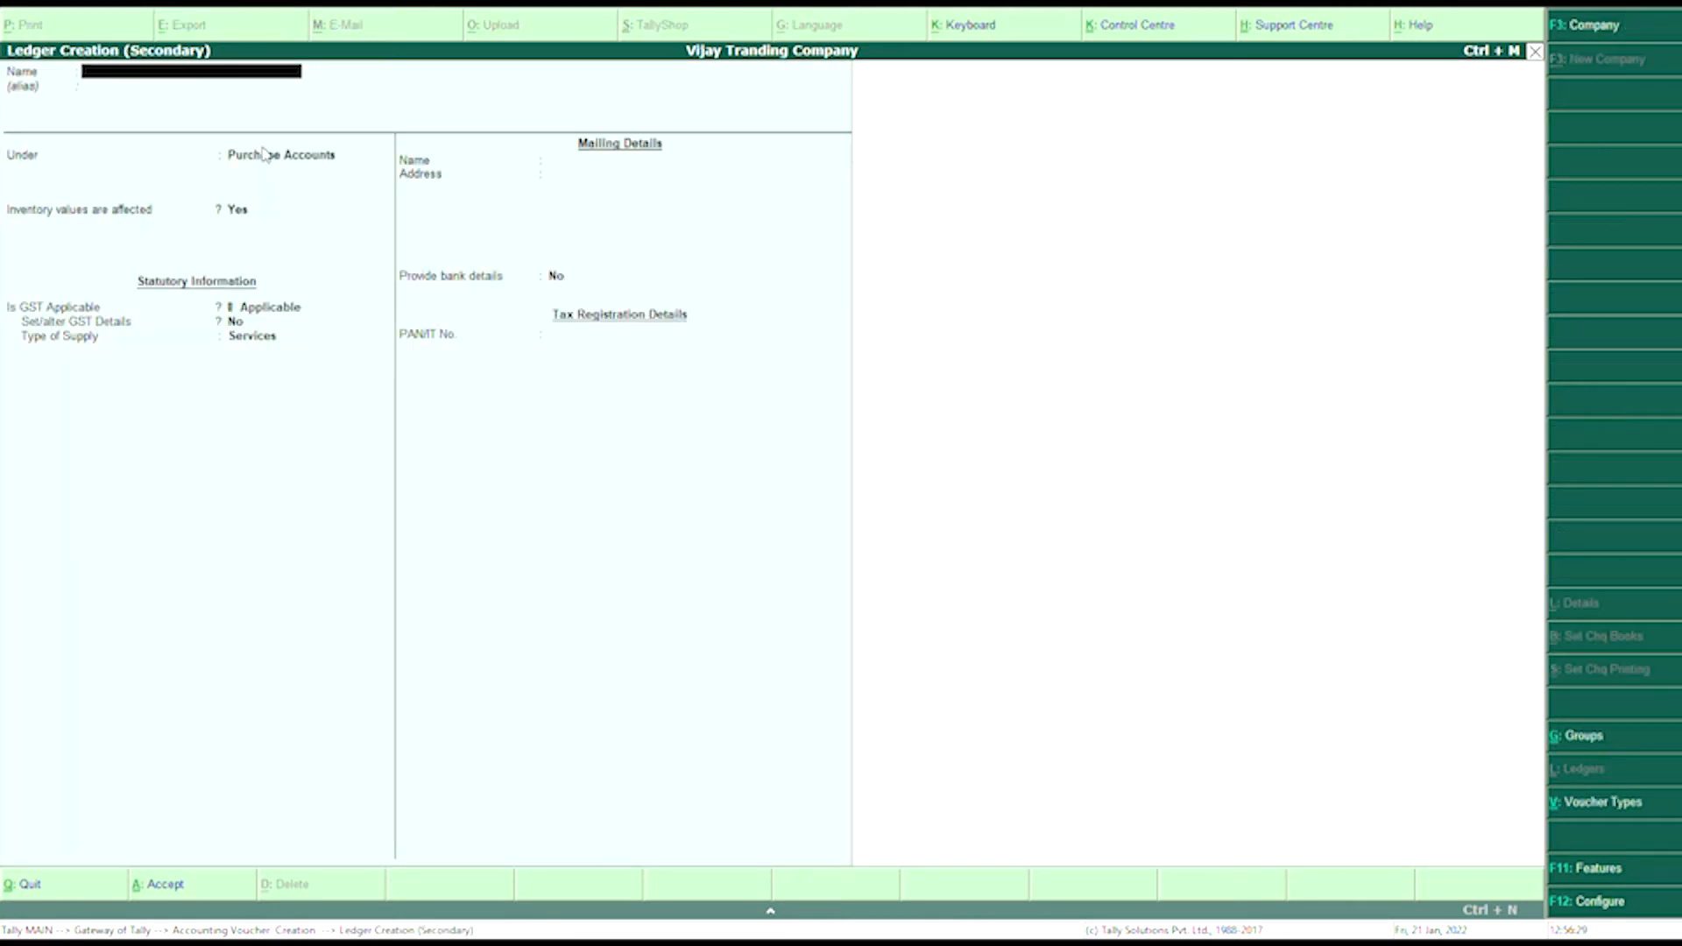
pyautogui.write('P')
pyautogui.write('u')
pyautogui.write('r')
pyautogui.write('ch')
pyautogui.write('ase Ex')
pyautogui.write('empted')
pyautogui.press('Return')
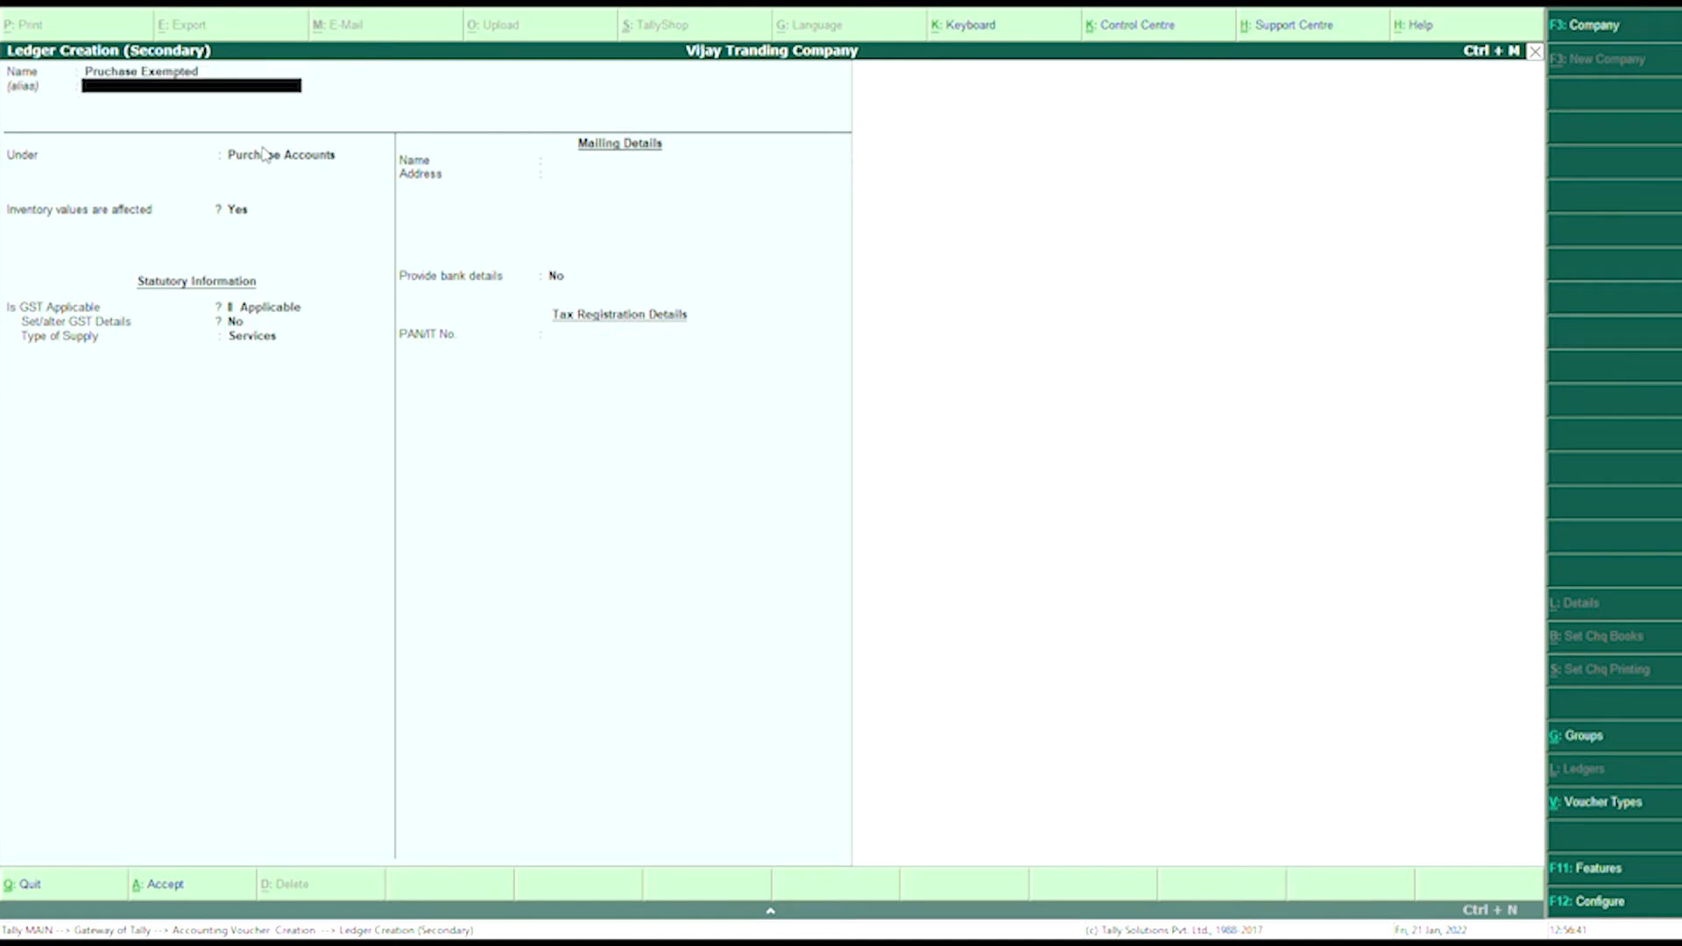
pyautogui.press('Return')
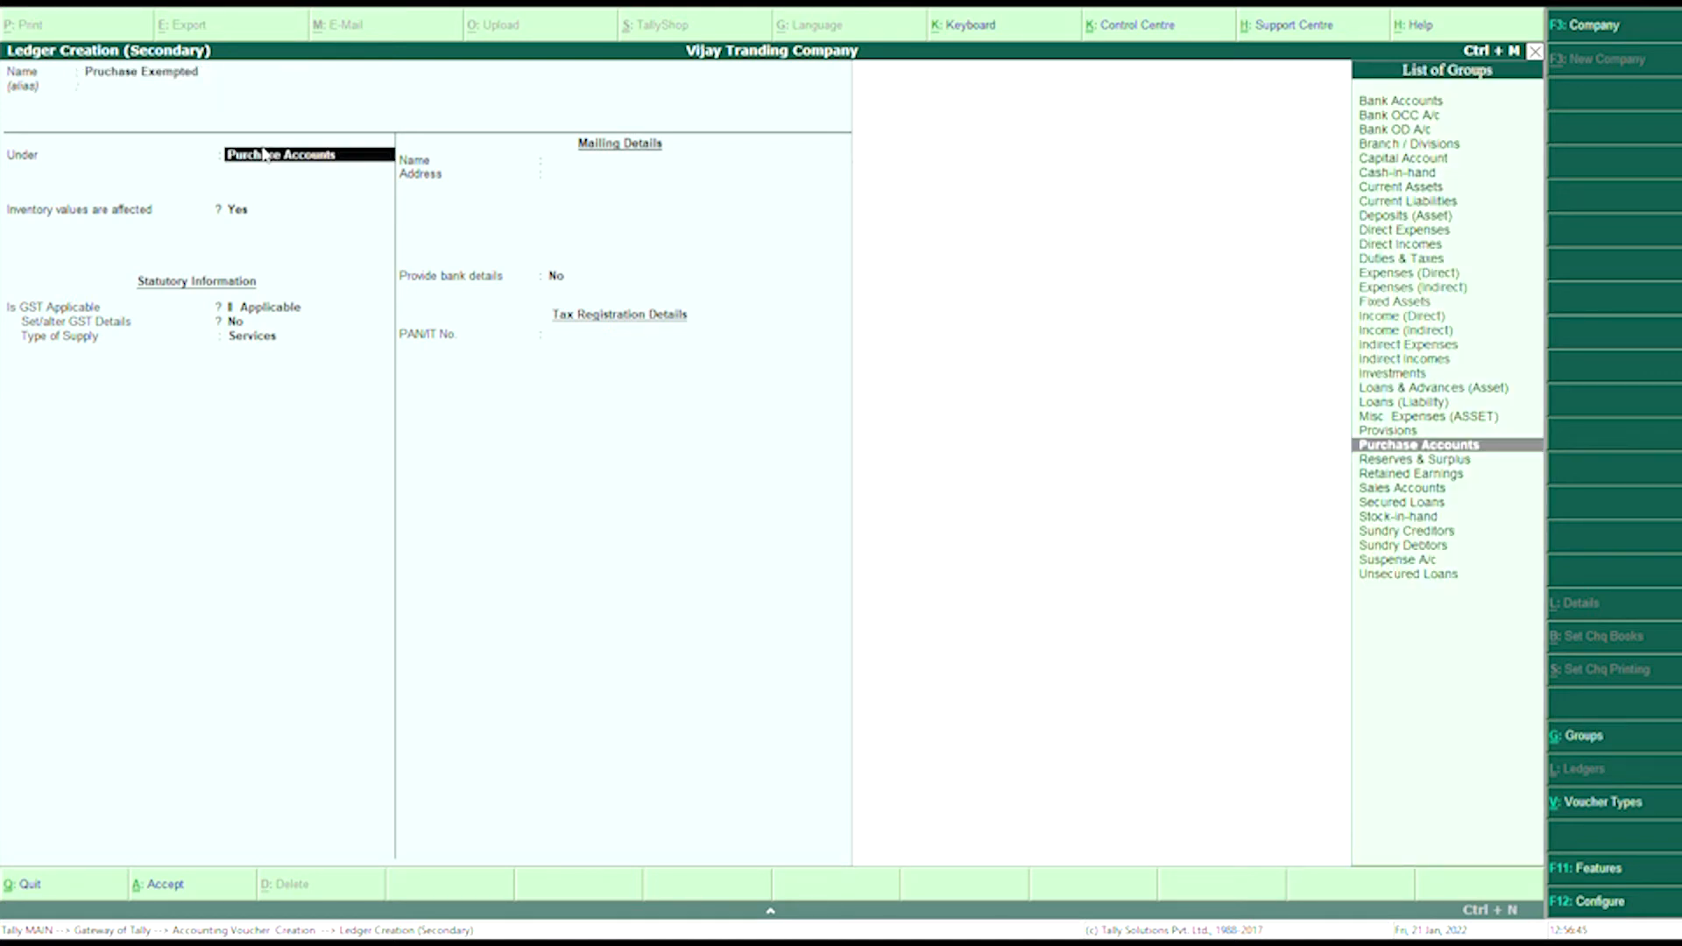
pyautogui.press('Return')
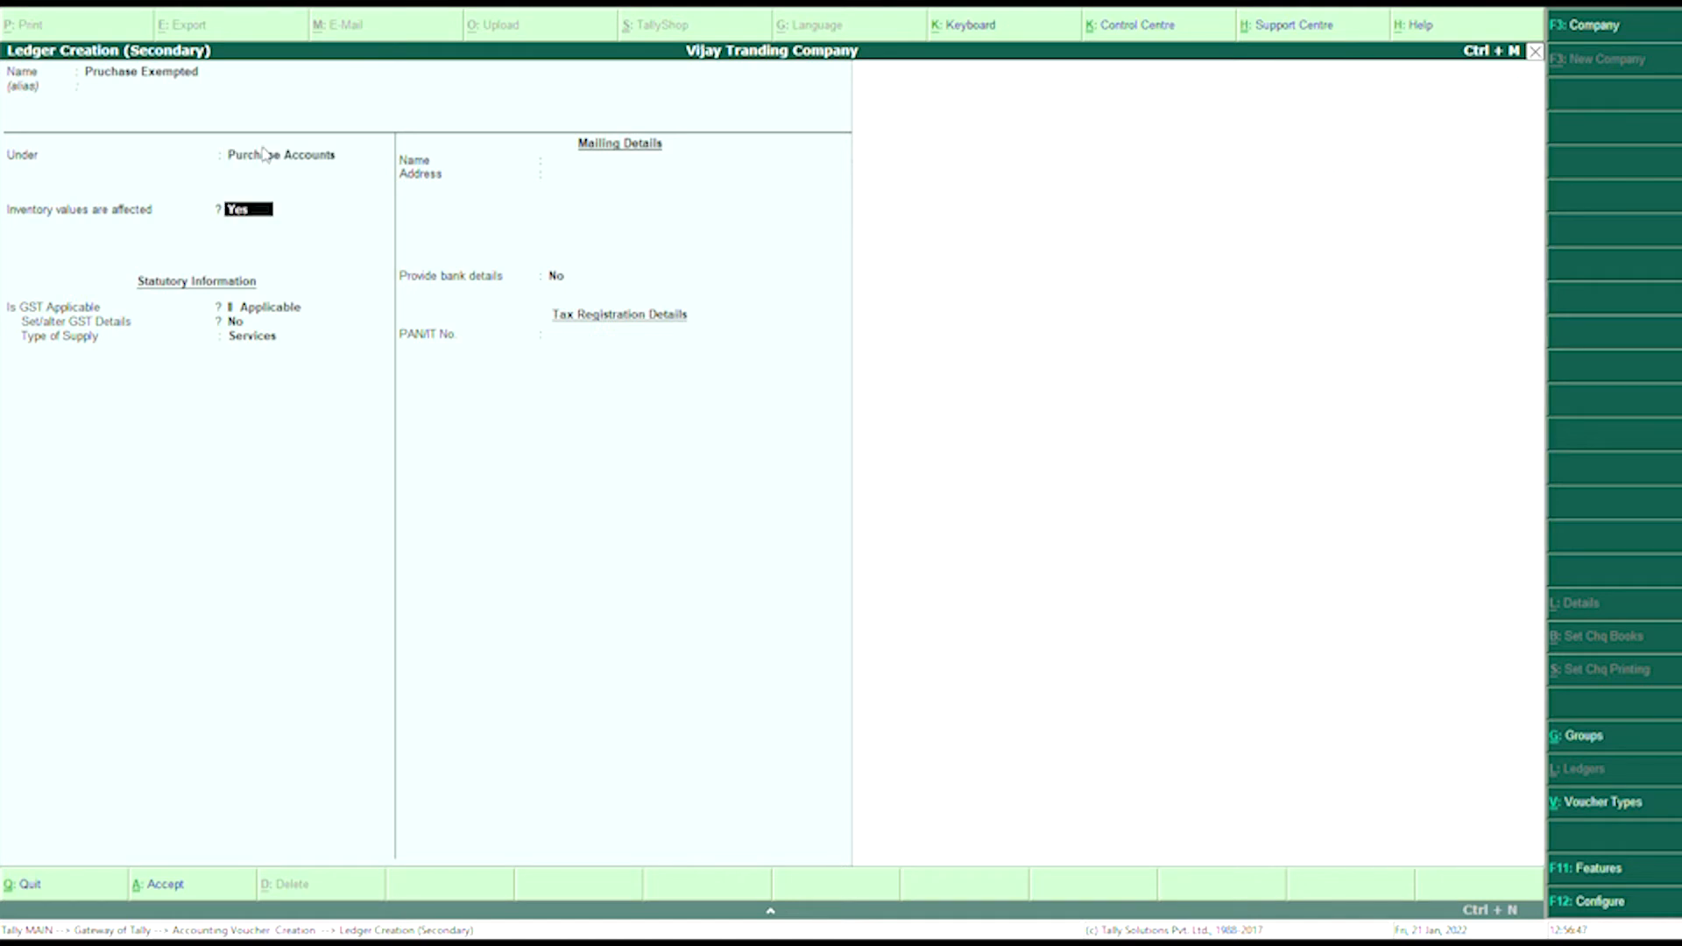
pyautogui.press('Return')
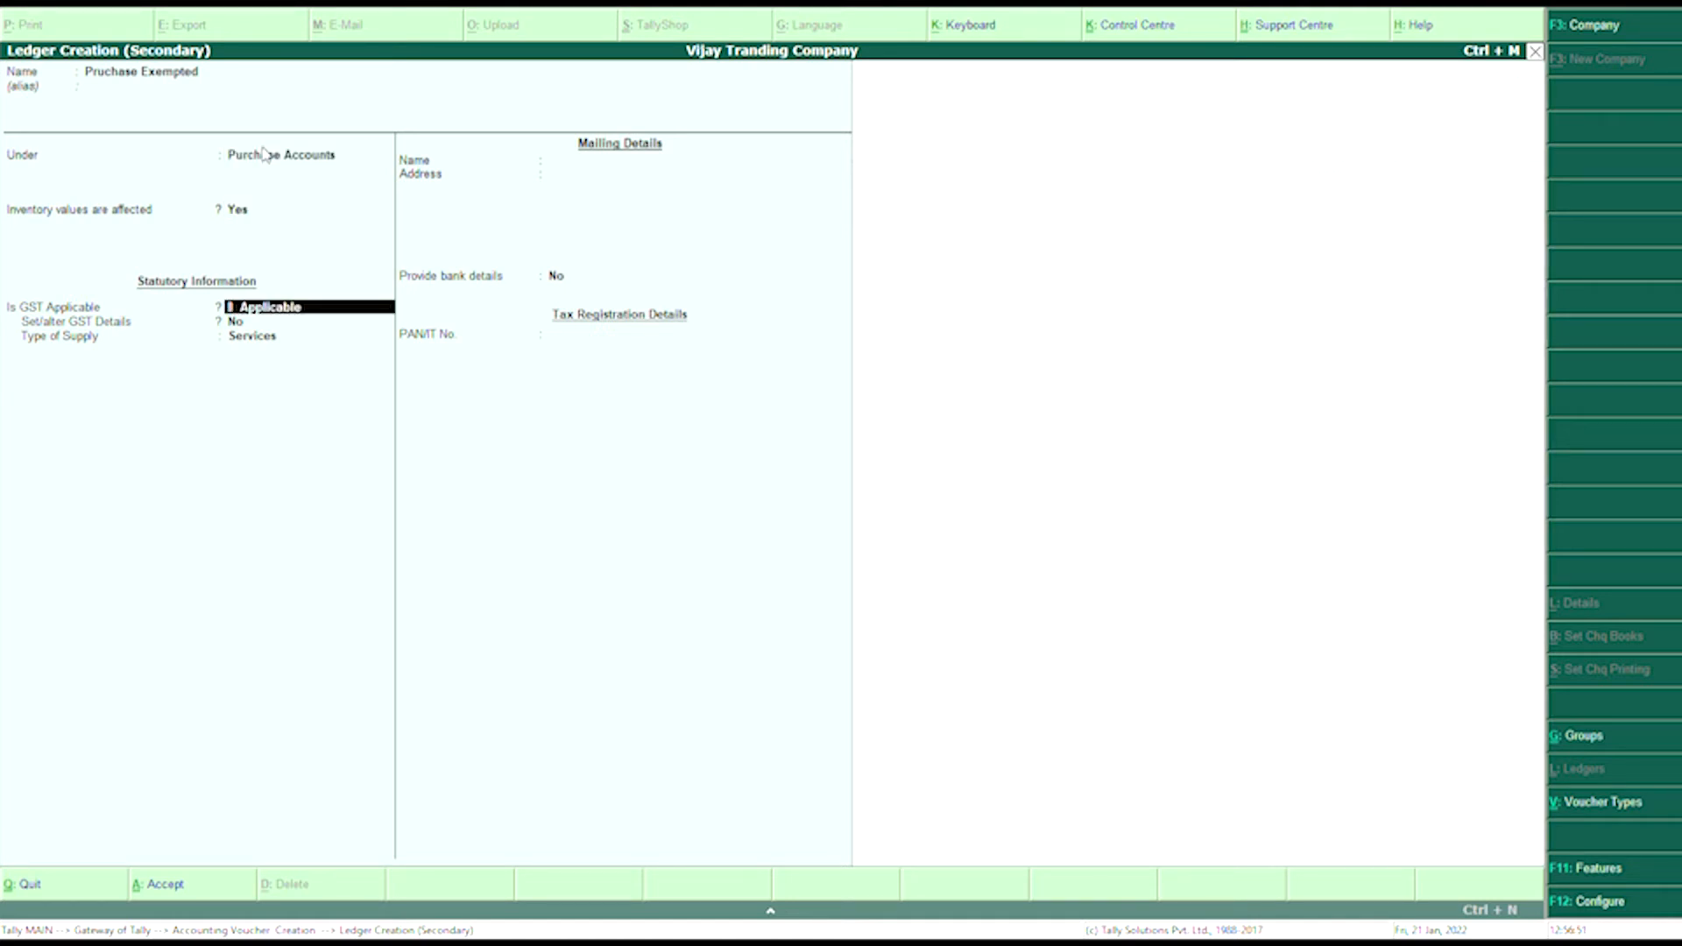
pyautogui.press('Return')
pyautogui.press('Return')
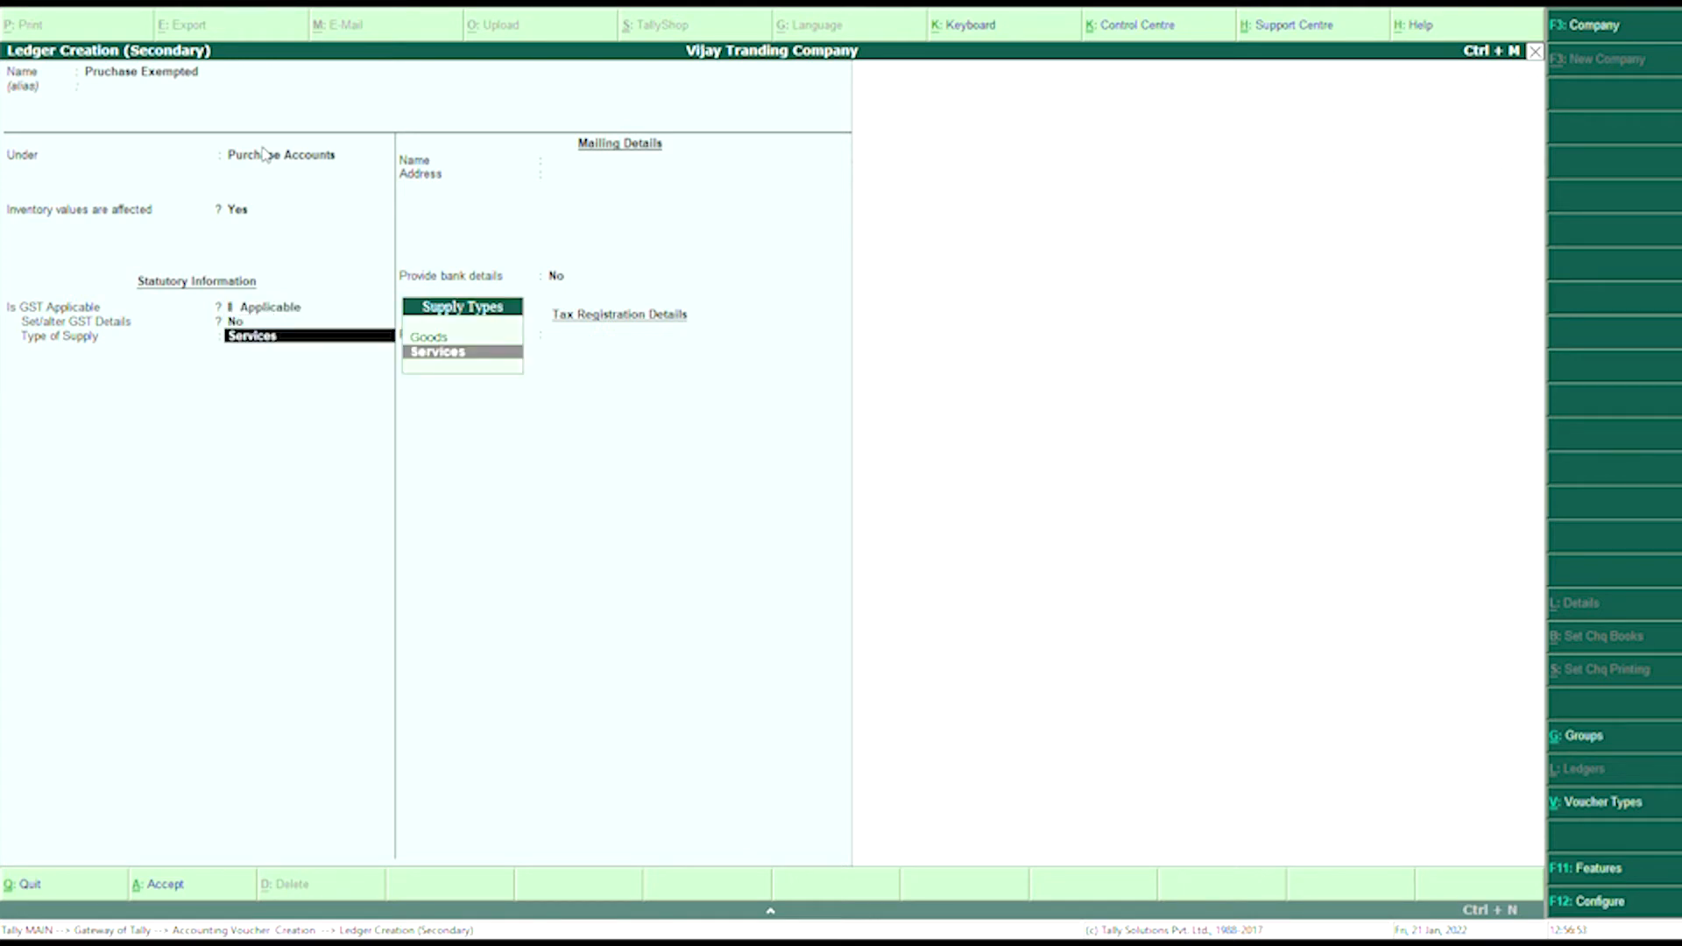
pyautogui.press('Up')
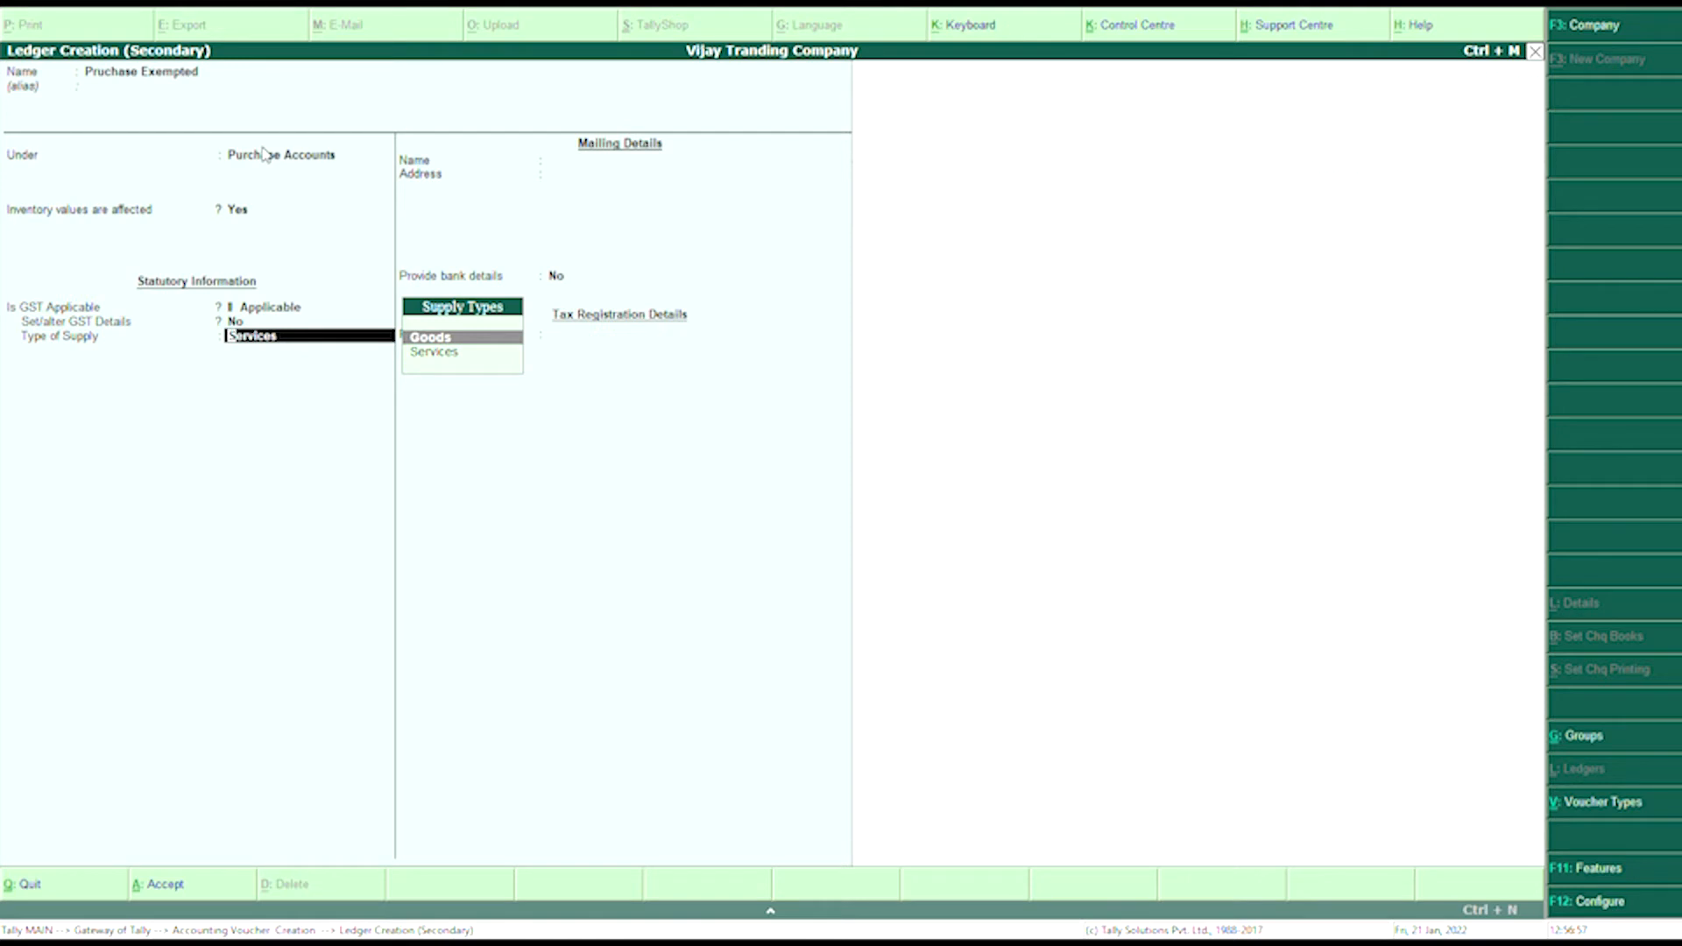
pyautogui.press('Return')
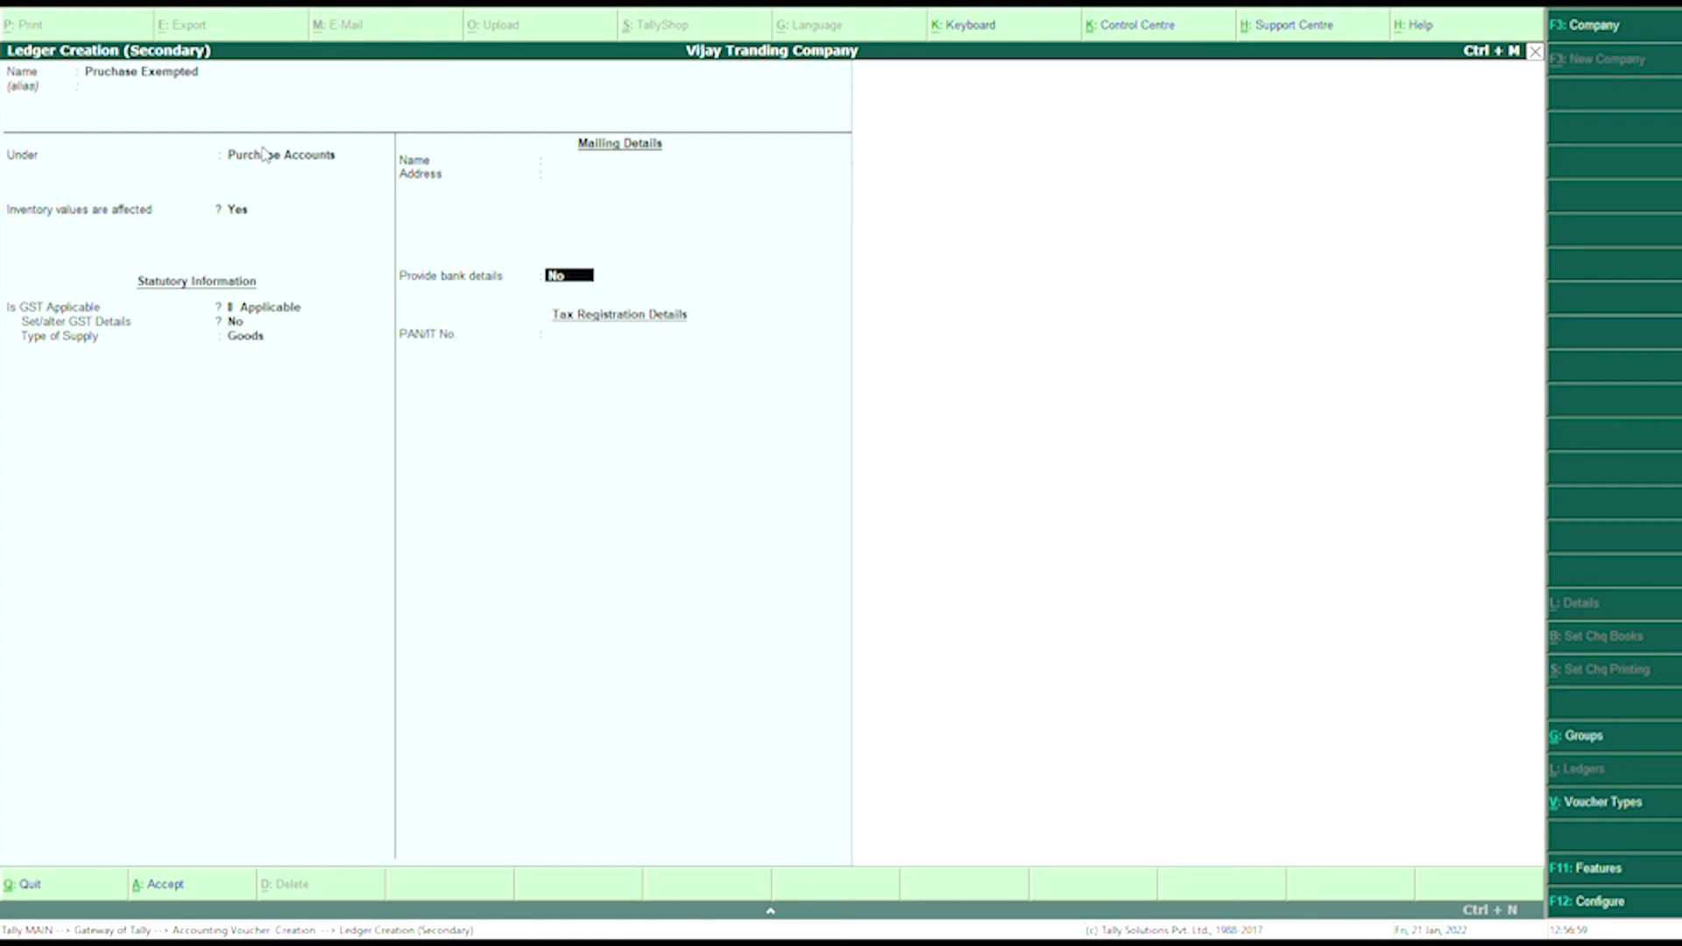
pyautogui.press('Return')
pyautogui.press('Return')
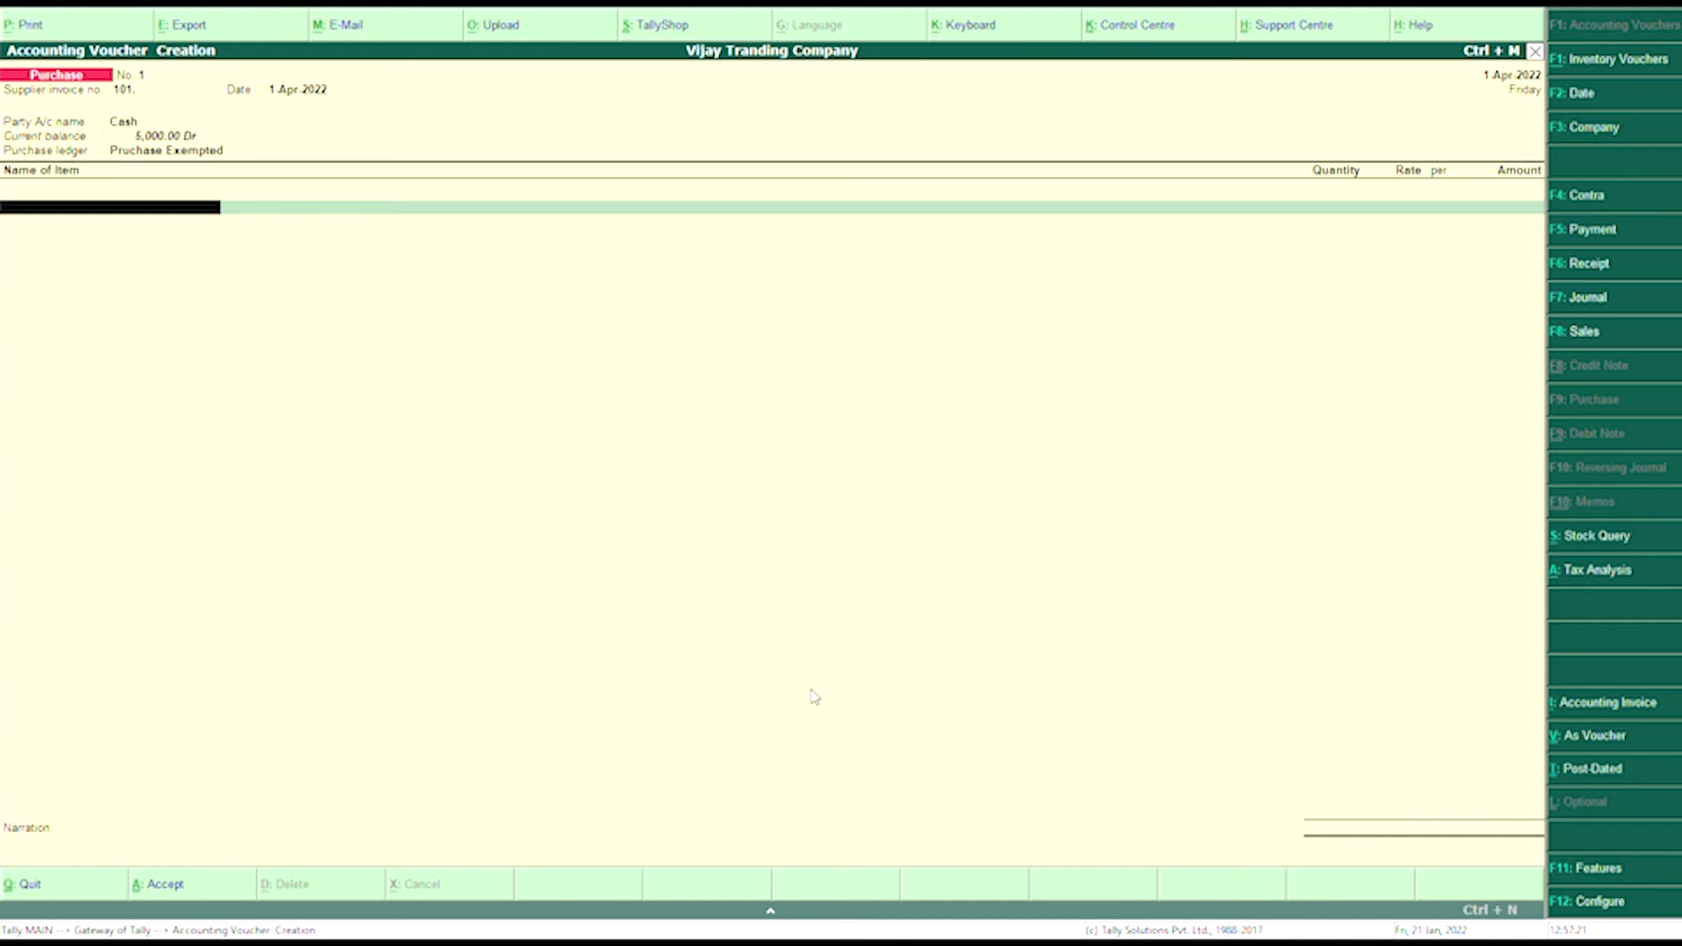
# - Start a new stock item named Graphicas Card for the first voucher line
pyautogui.press('Return')
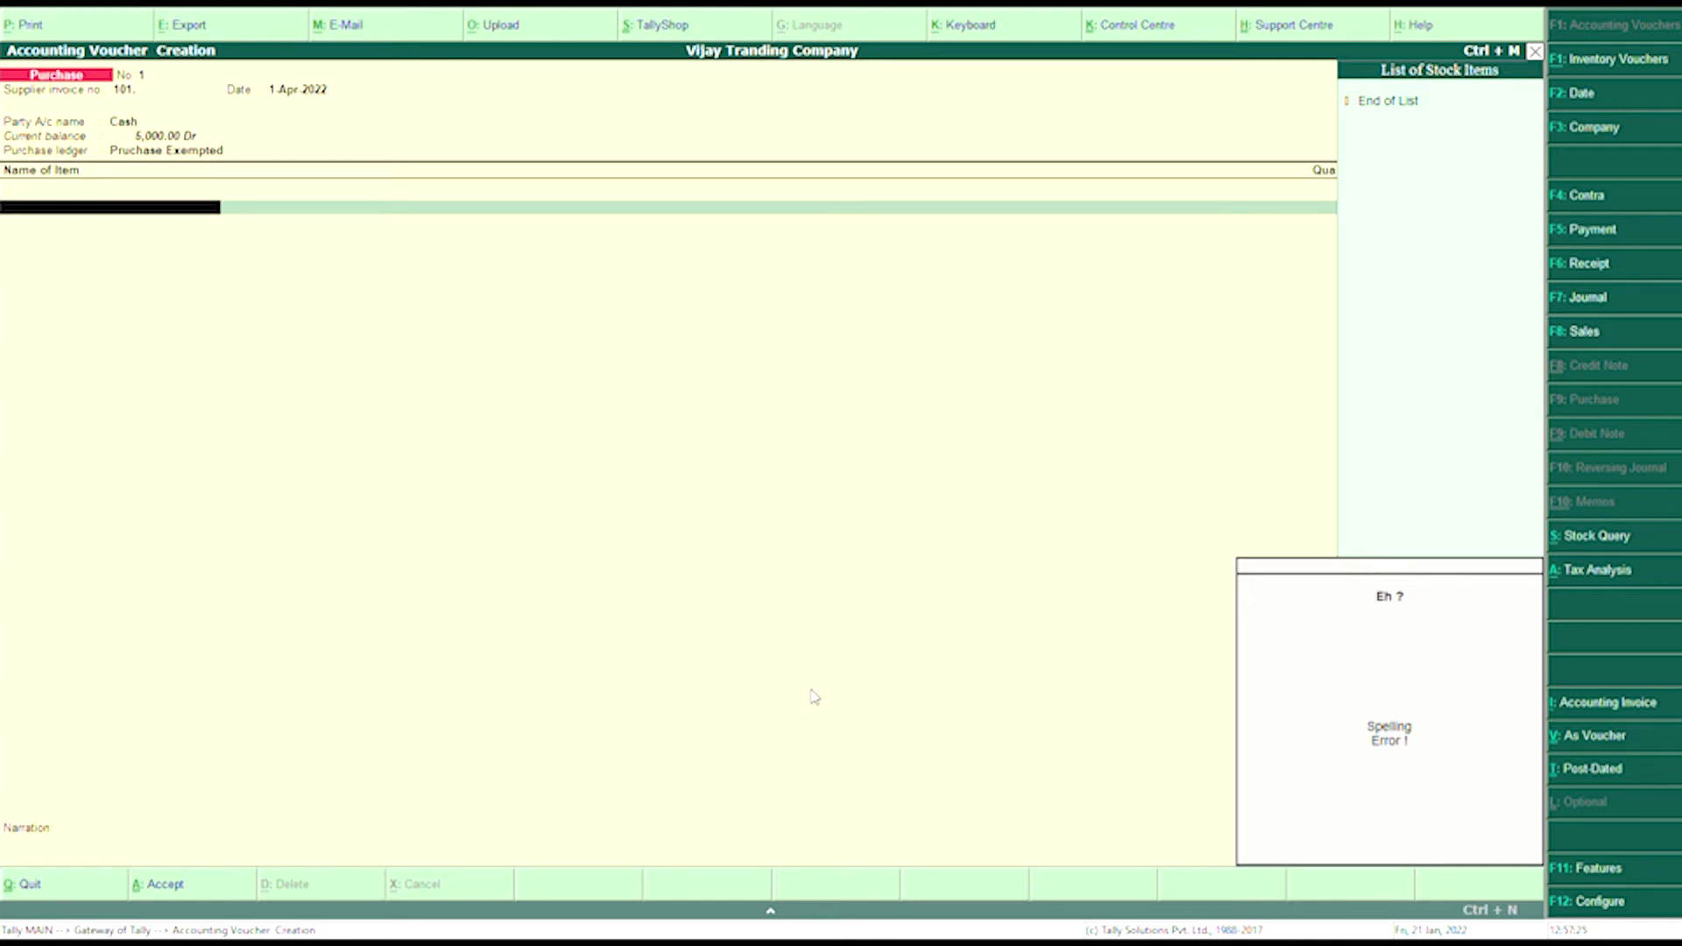
pyautogui.hotkey('alt', 'c')
pyautogui.write('G')
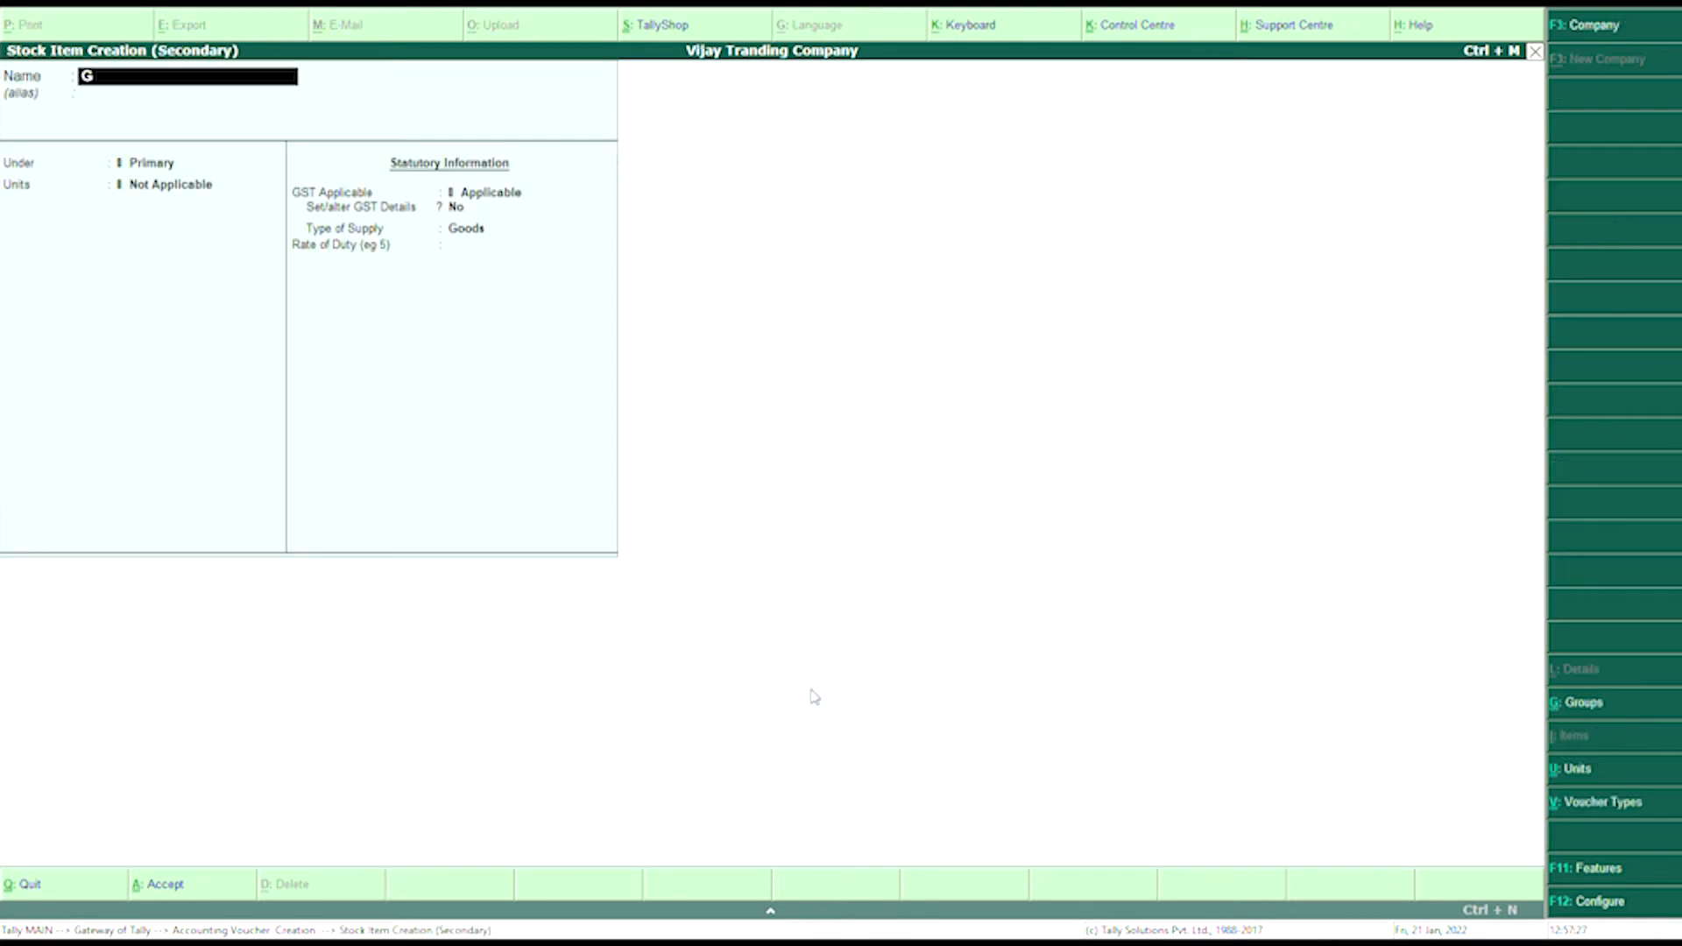
pyautogui.write('raphicas Card')
pyautogui.press('Return')
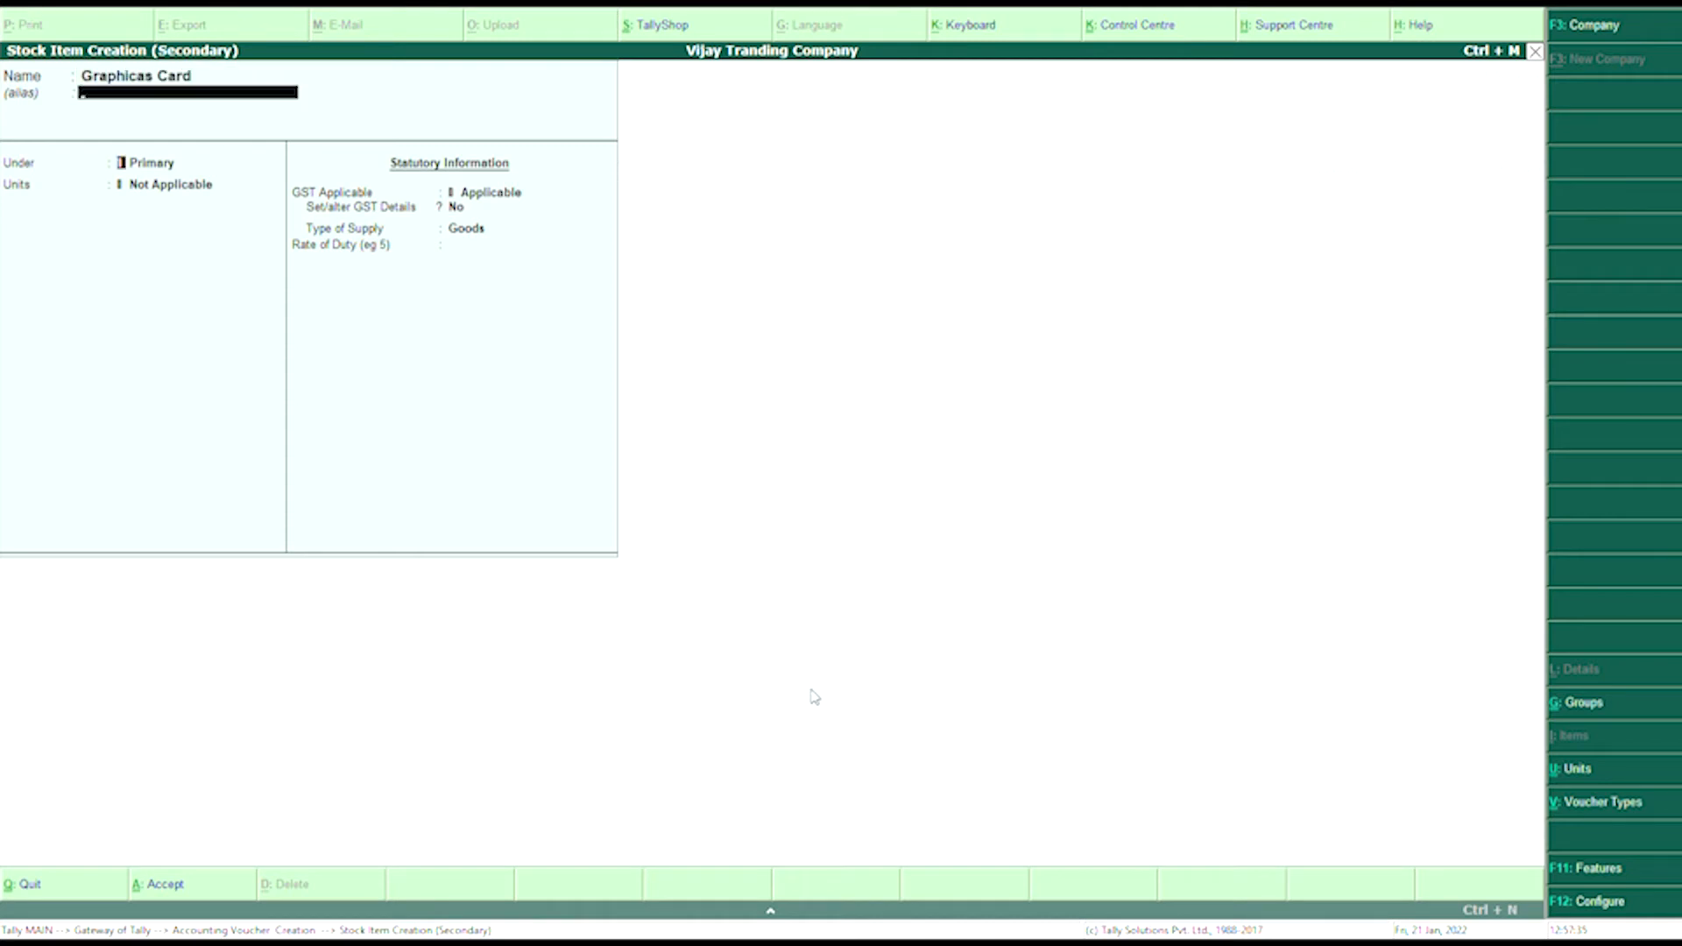
pyautogui.press('Return')
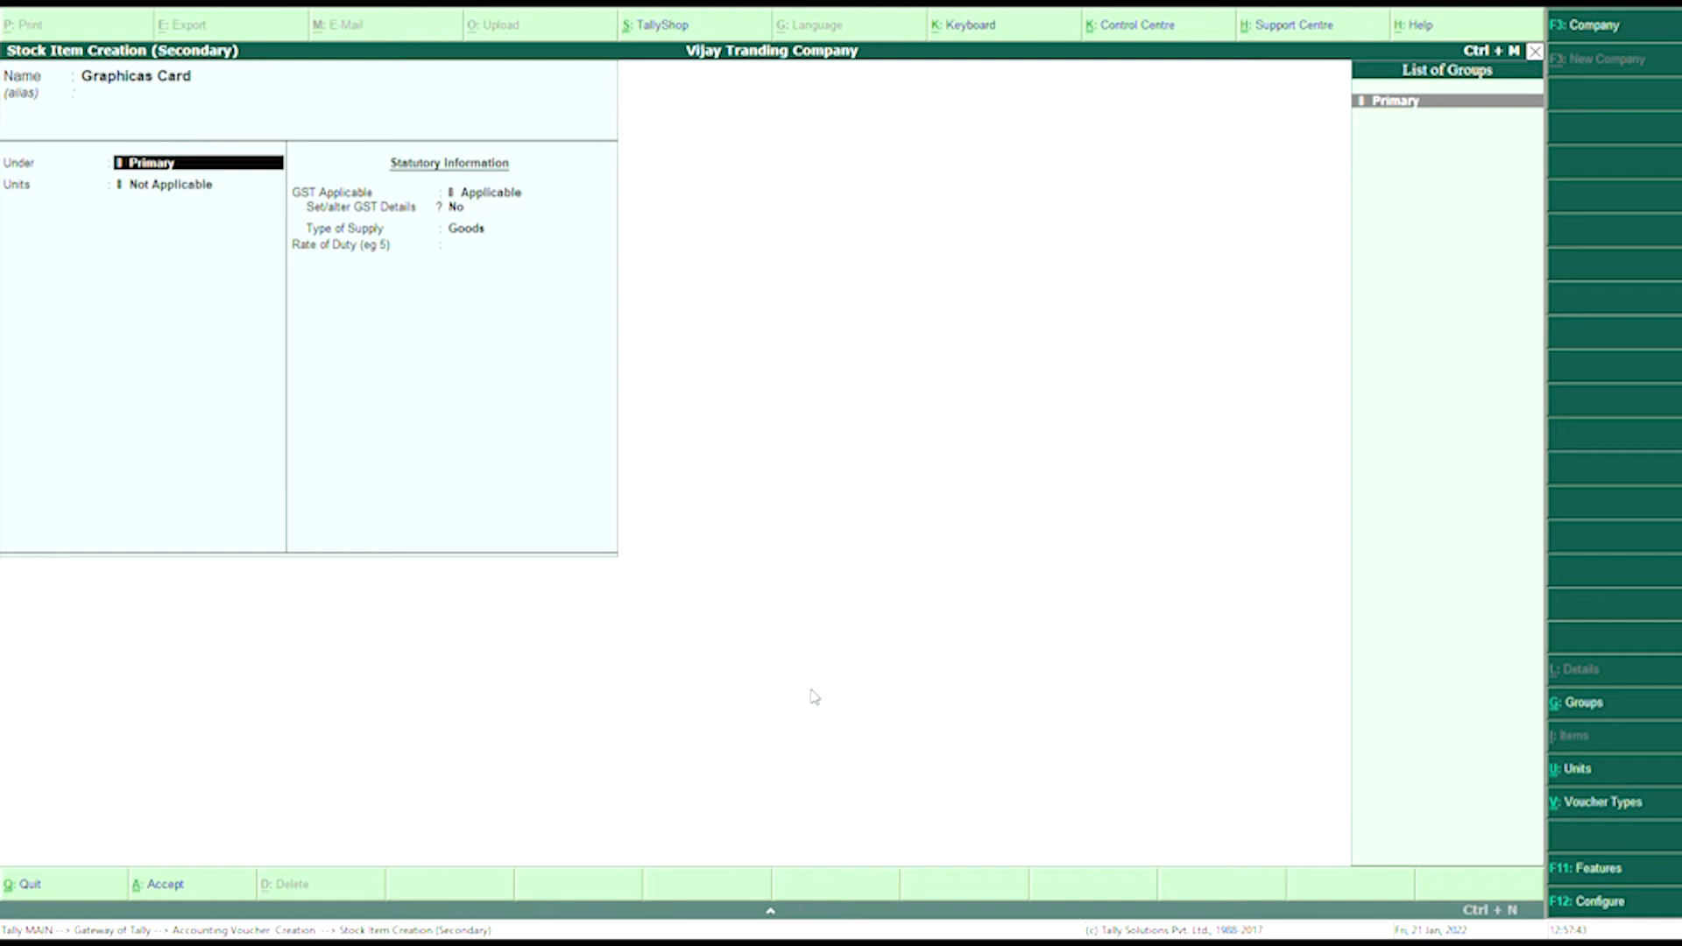
# - Begin creating a new stock group named Item@00% for the item
pyautogui.write('Im')
pyautogui.press('BackSpace')
pyautogui.press('BackSpace')
pyautogui.press('Return')
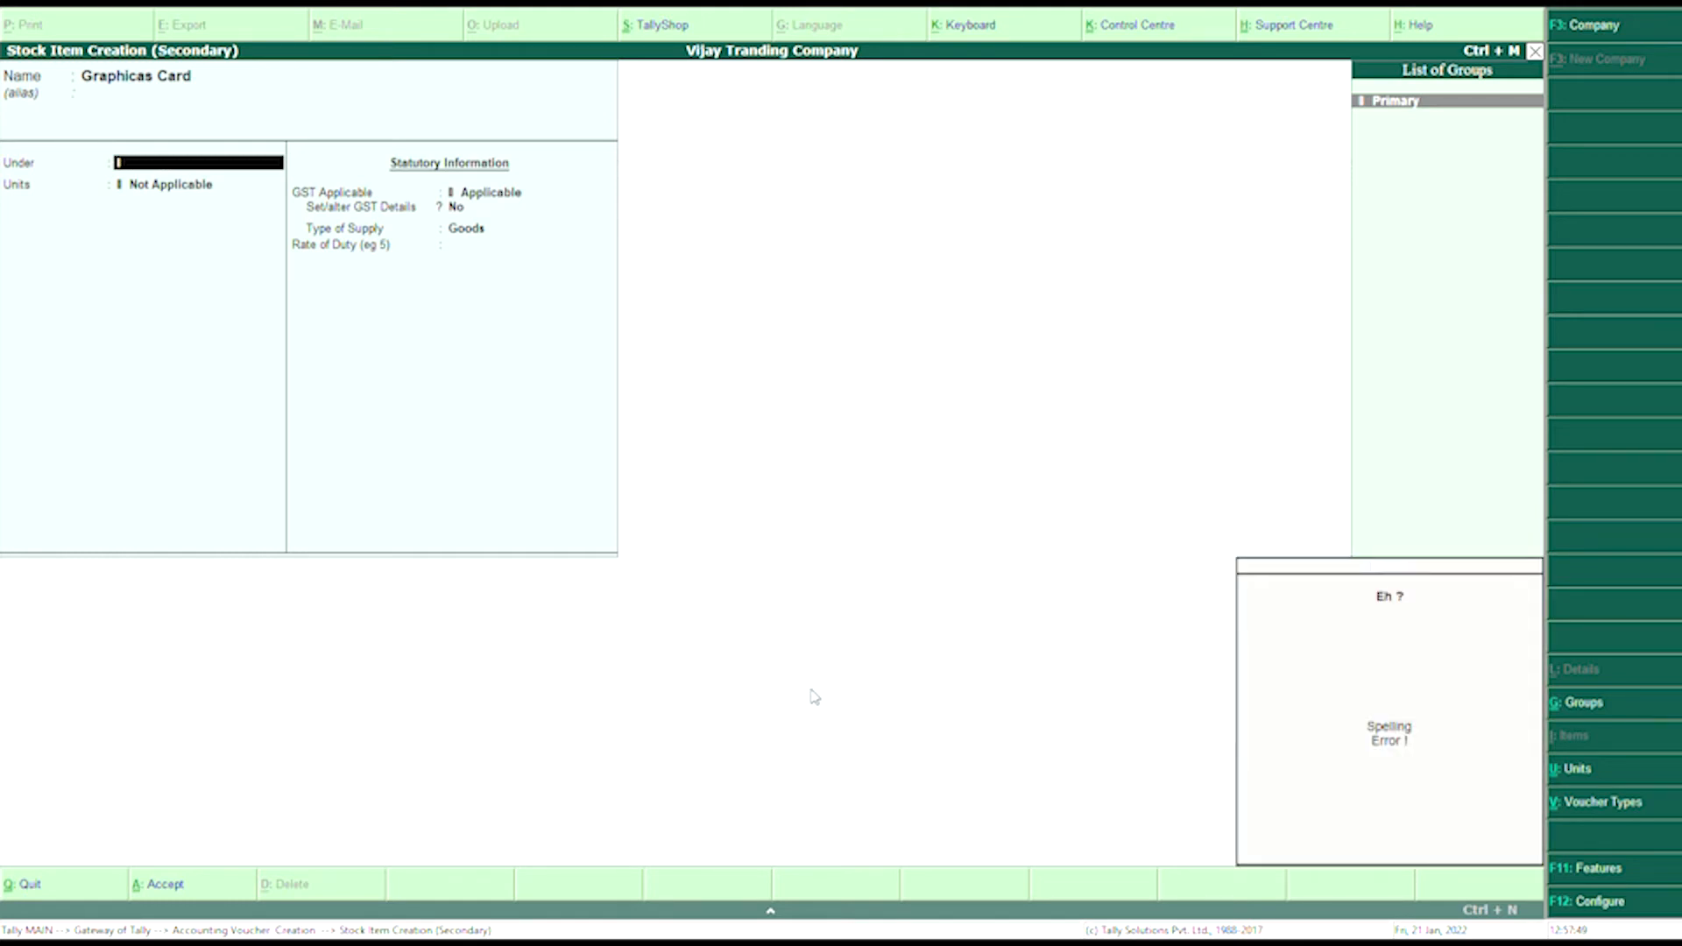
pyautogui.hotkey('alt', 'c')
pyautogui.write('Item')
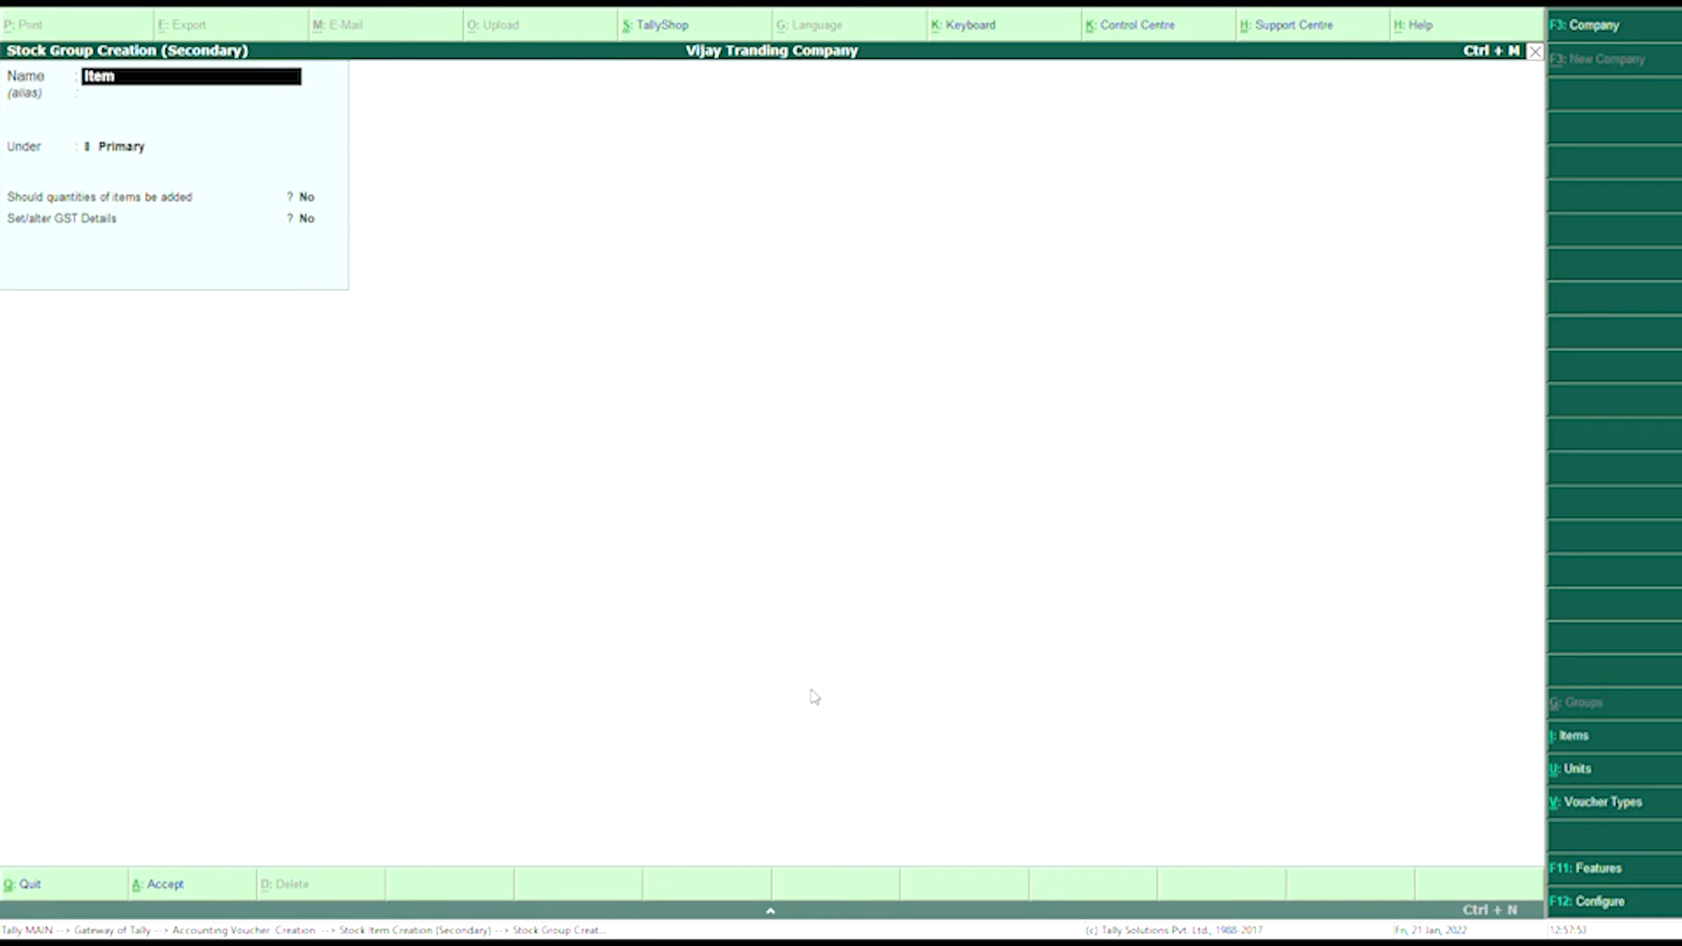
pyautogui.write('@00%')
# - Save stock group Item@00% under Primary so it becomes Graphicas Card's group
pyautogui.press('Return')
pyautogui.press('Return')
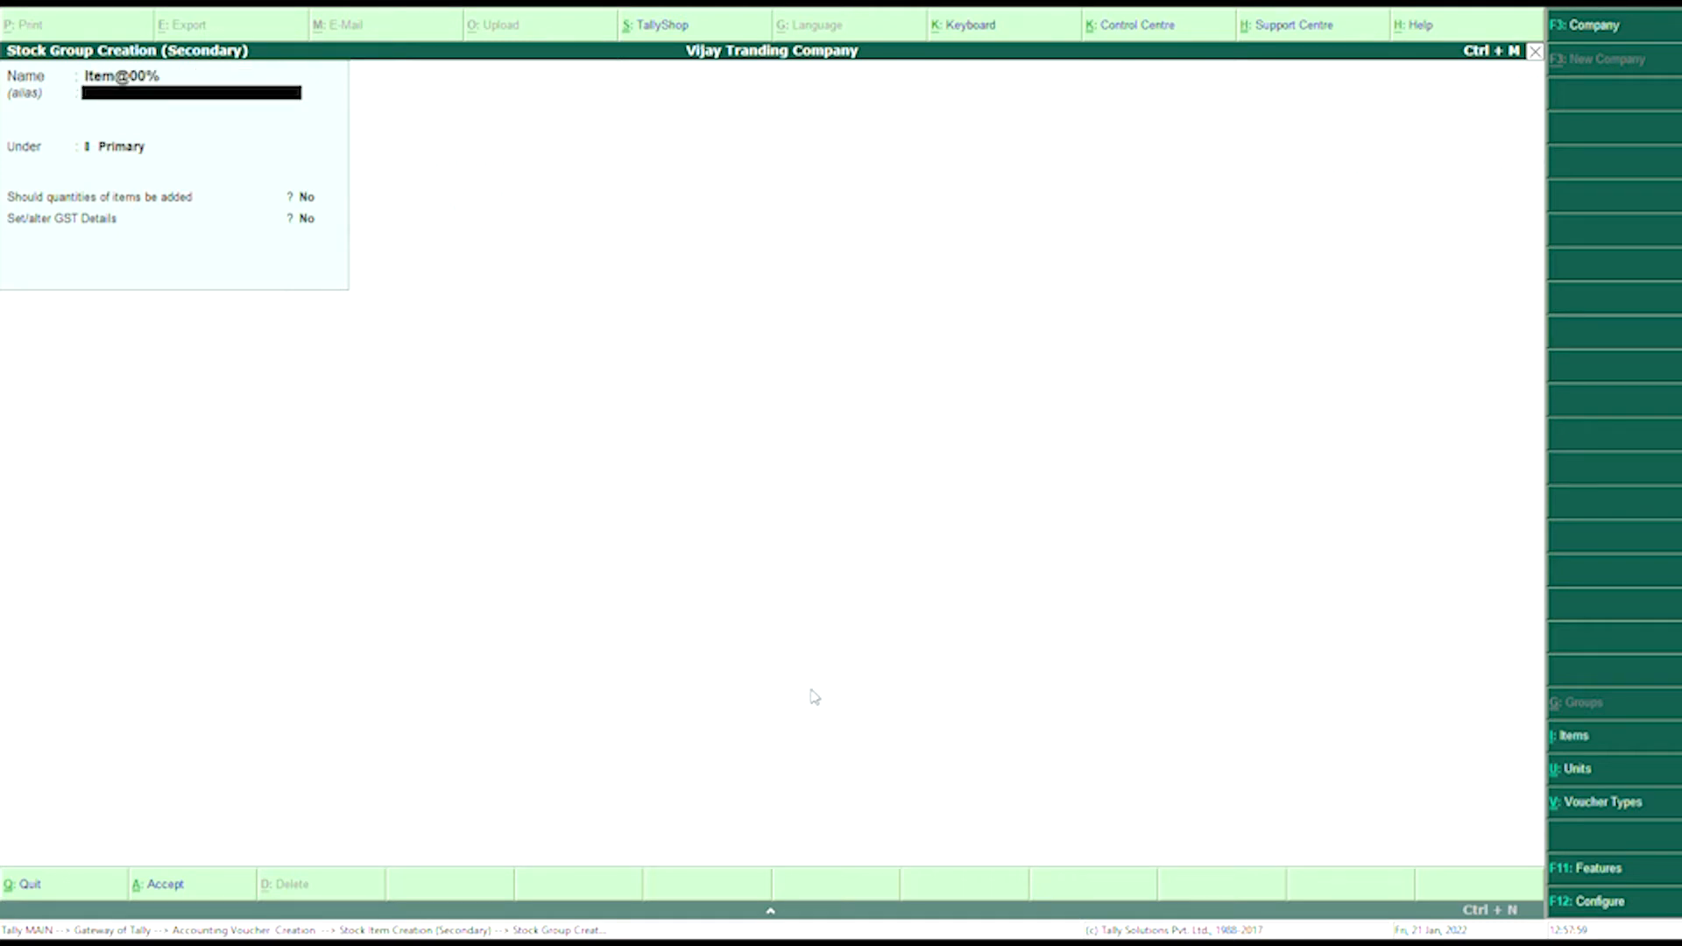
pyautogui.press('Return')
pyautogui.press('Return')
pyautogui.press('Return')
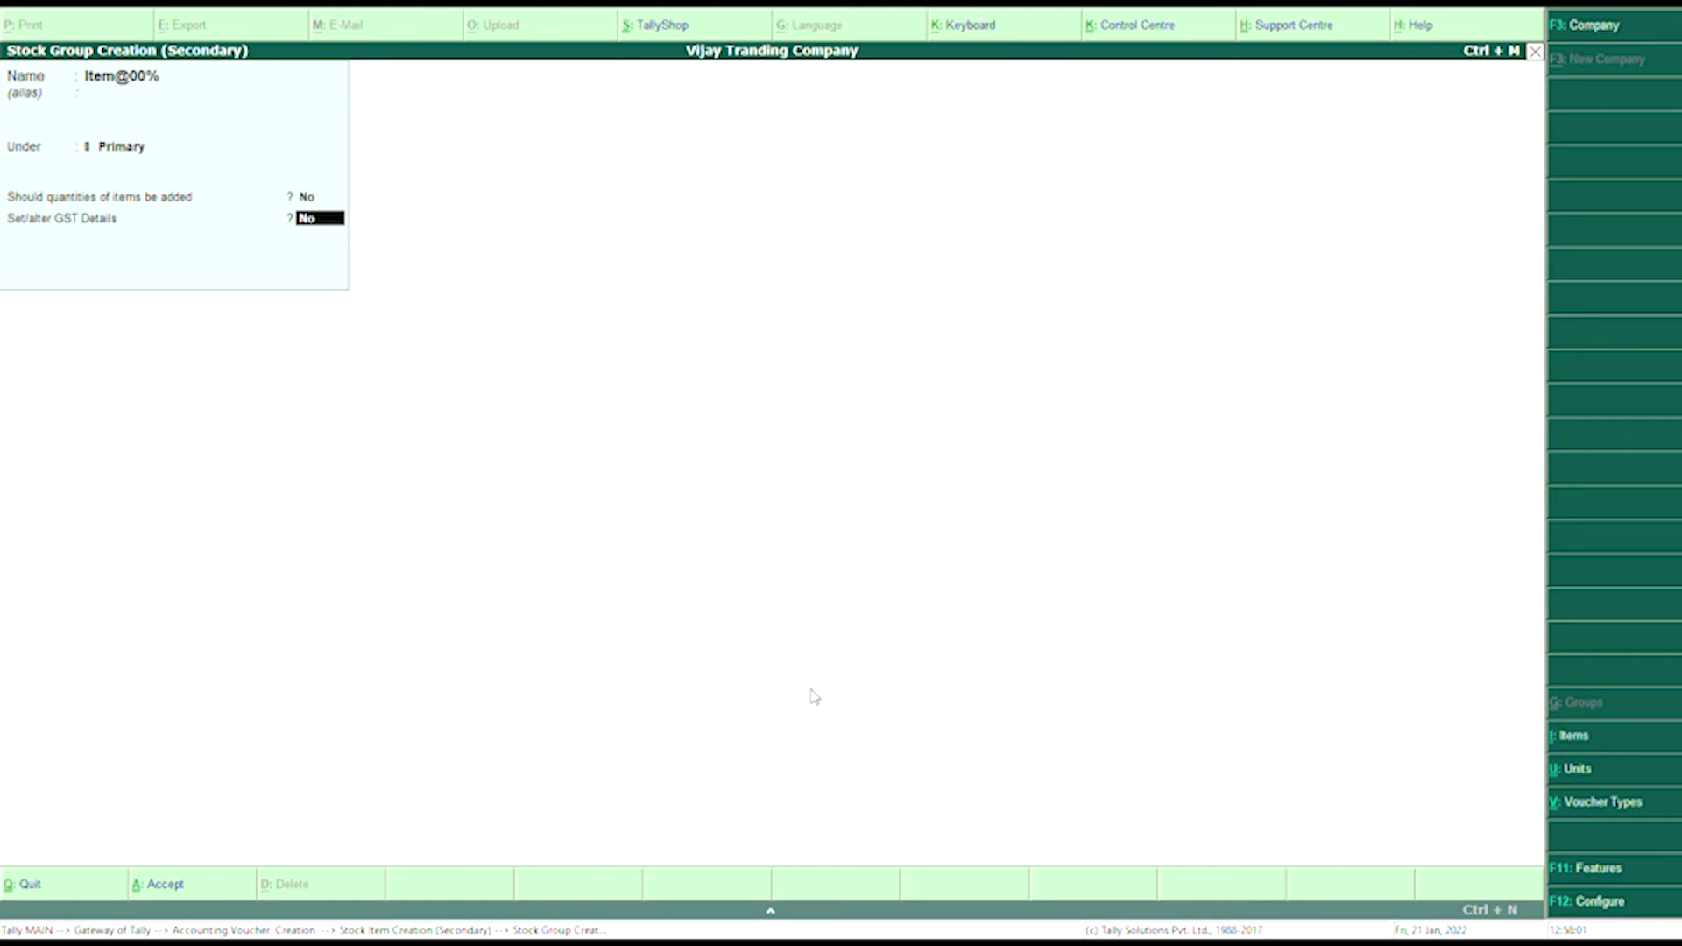
pyautogui.press('Return')
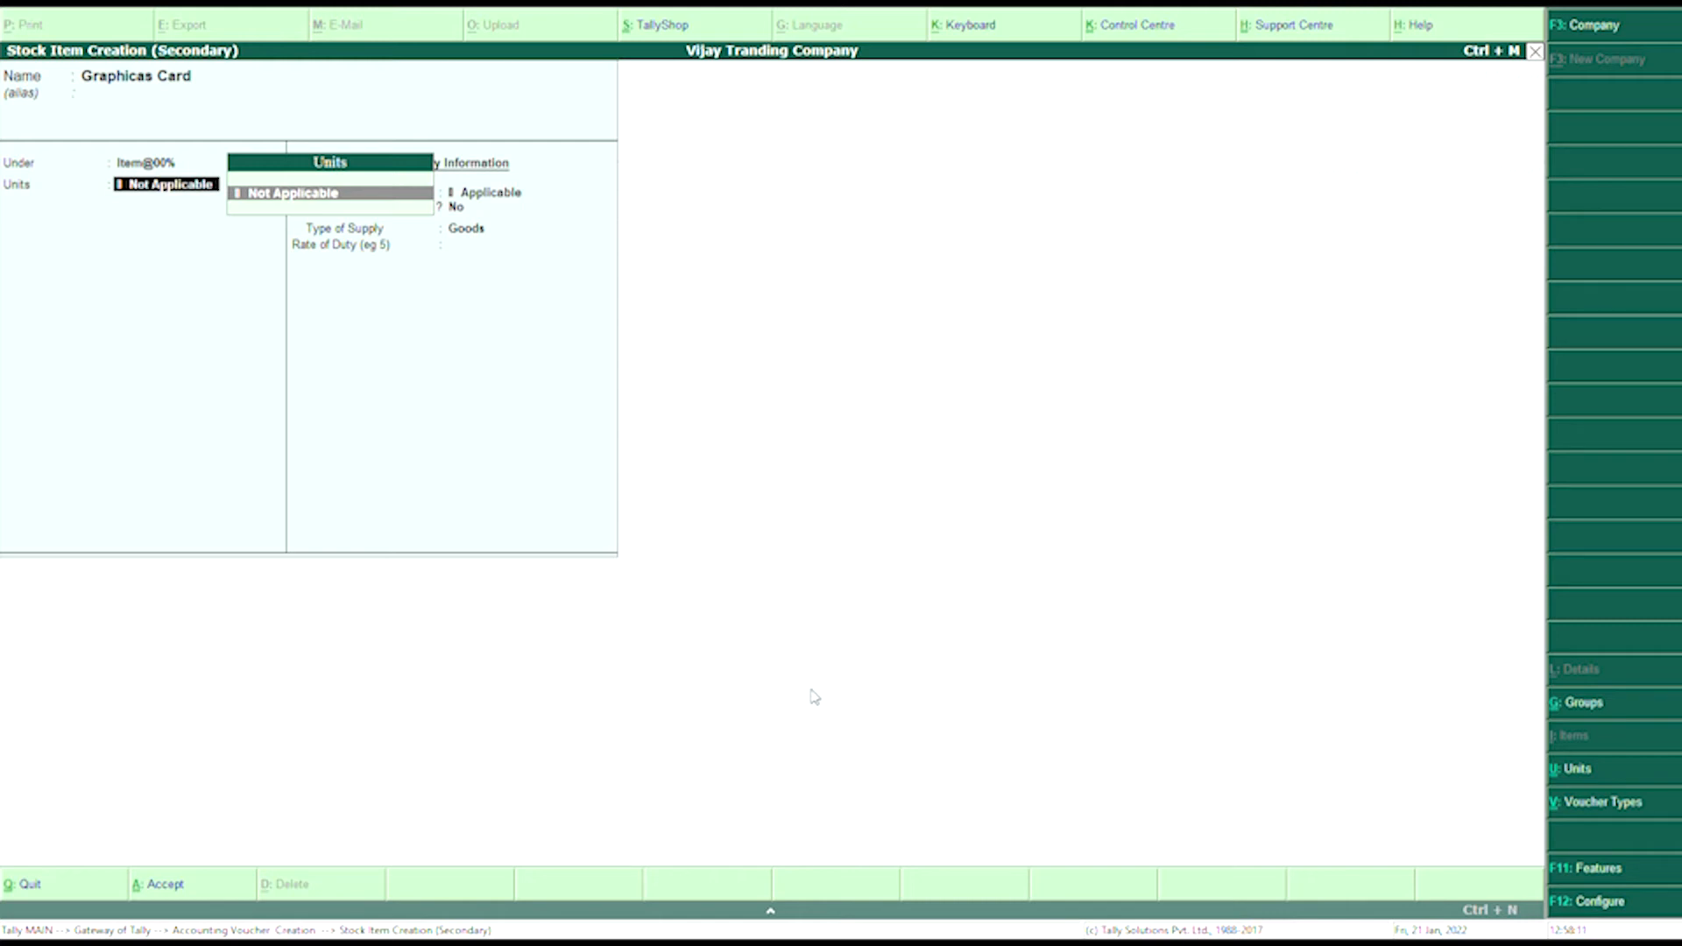
# - Create unit pcs (formal name Piece), assign it to Graphicas Card, and accept the item as Goods
pyautogui.hotkey('alt', 'c')
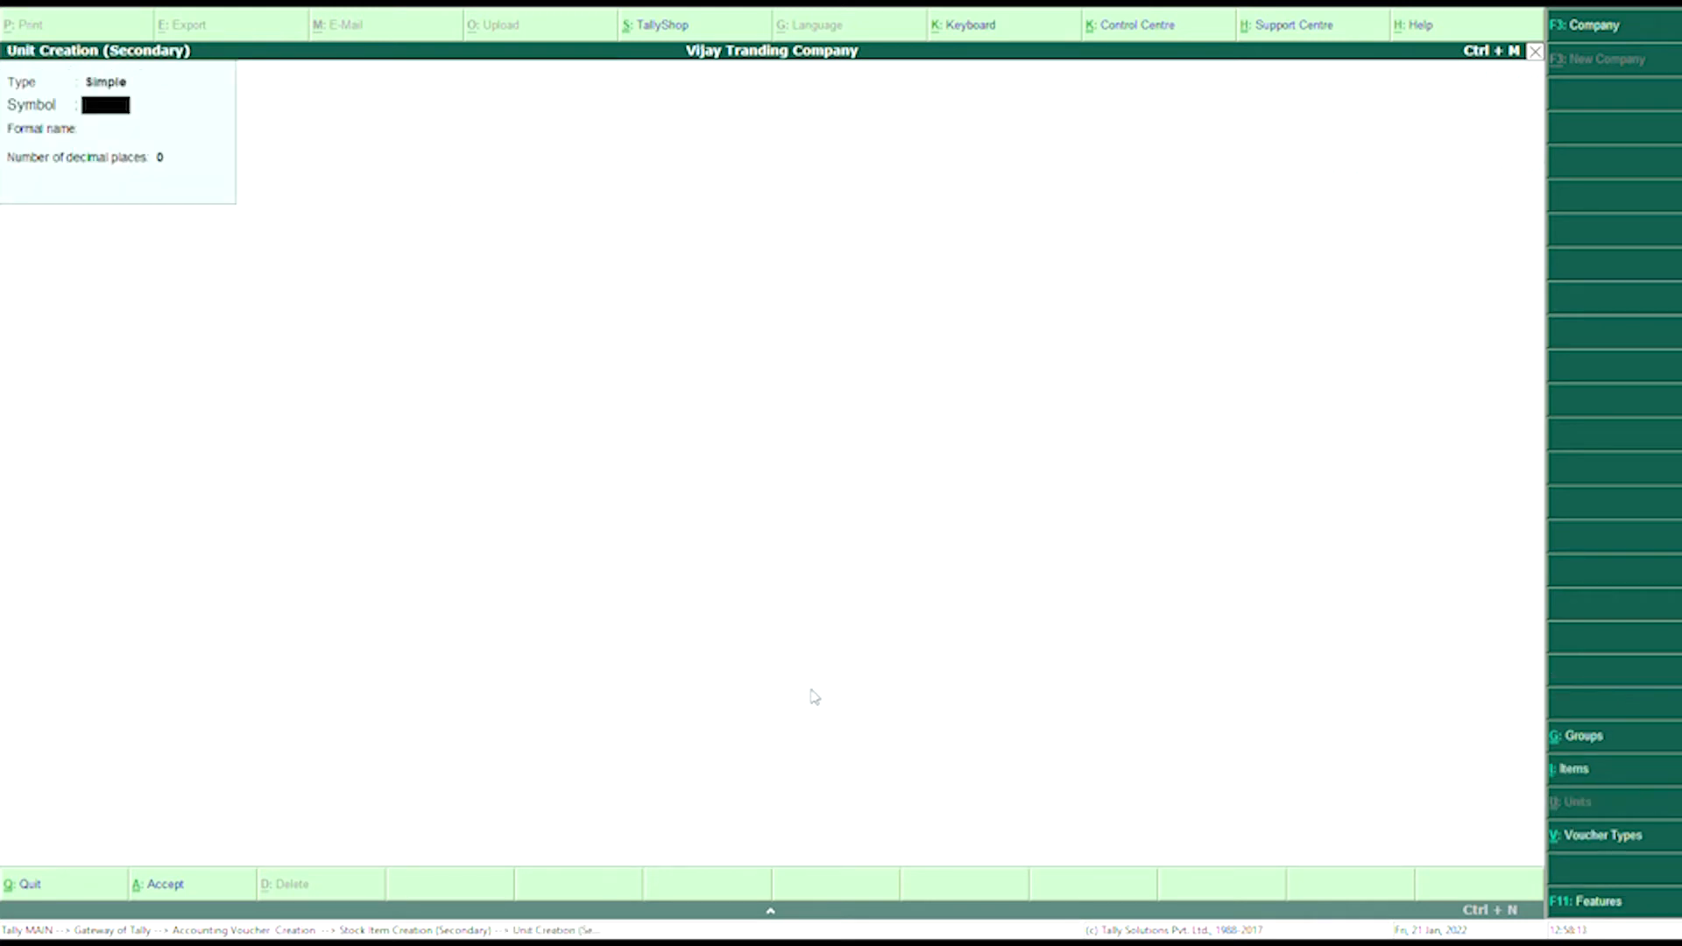
pyautogui.write('pcs')
pyautogui.press('Return')
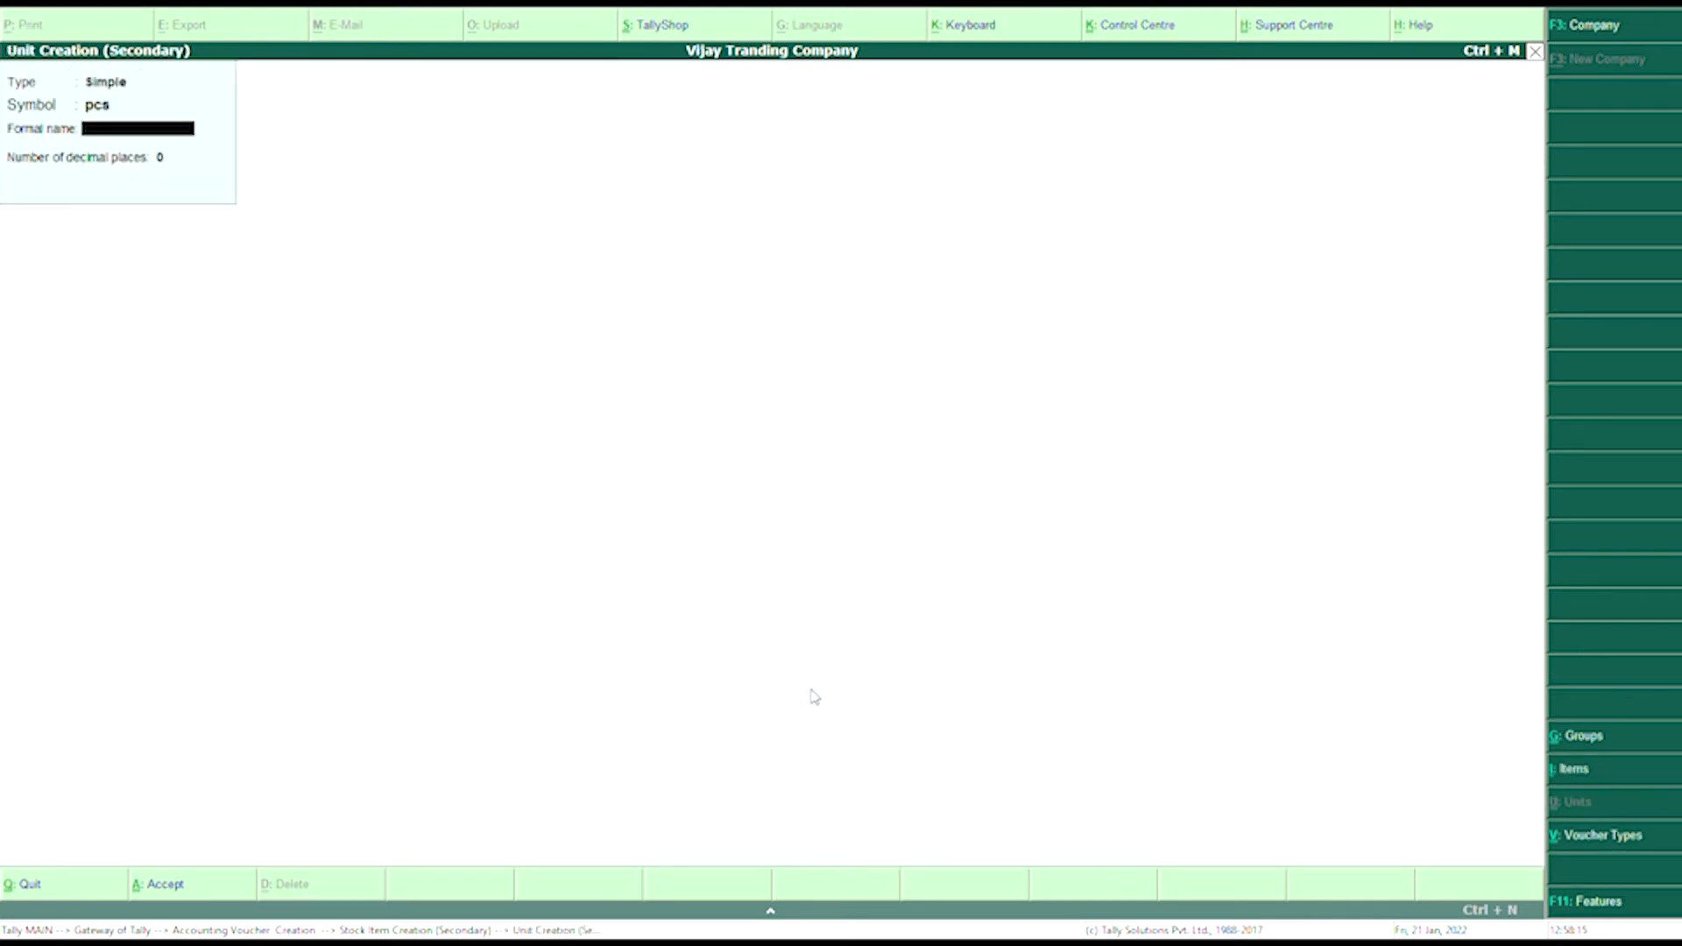
pyautogui.write('Piece')
pyautogui.press('Return')
pyautogui.press('Return')
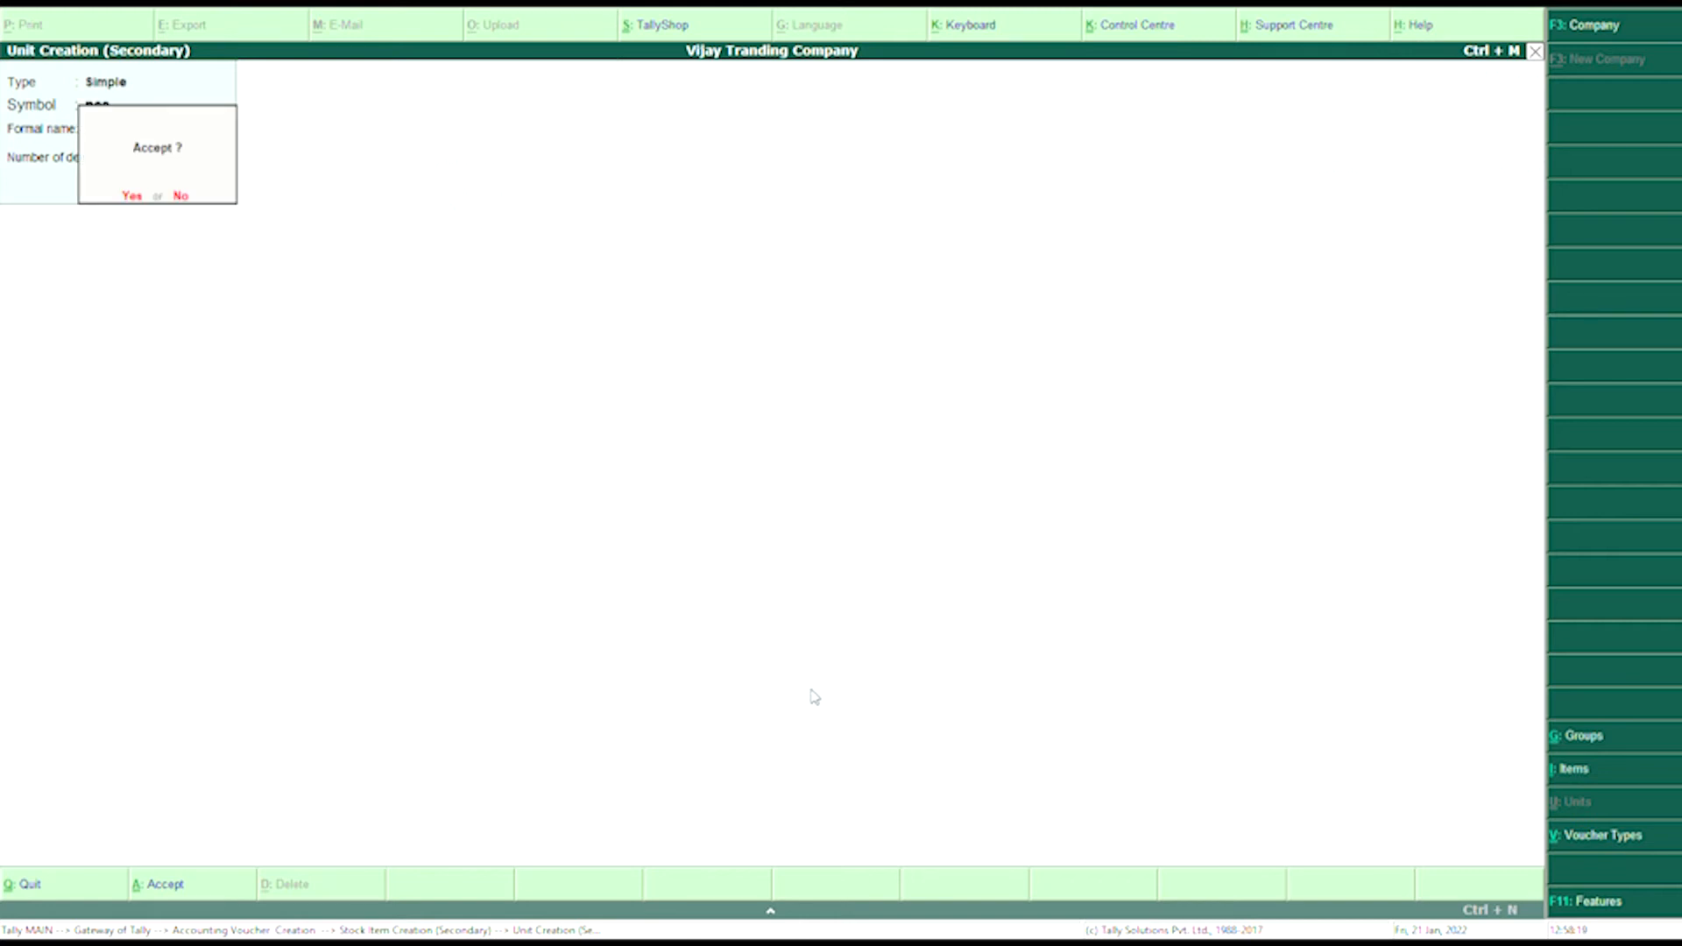
pyautogui.press('Return')
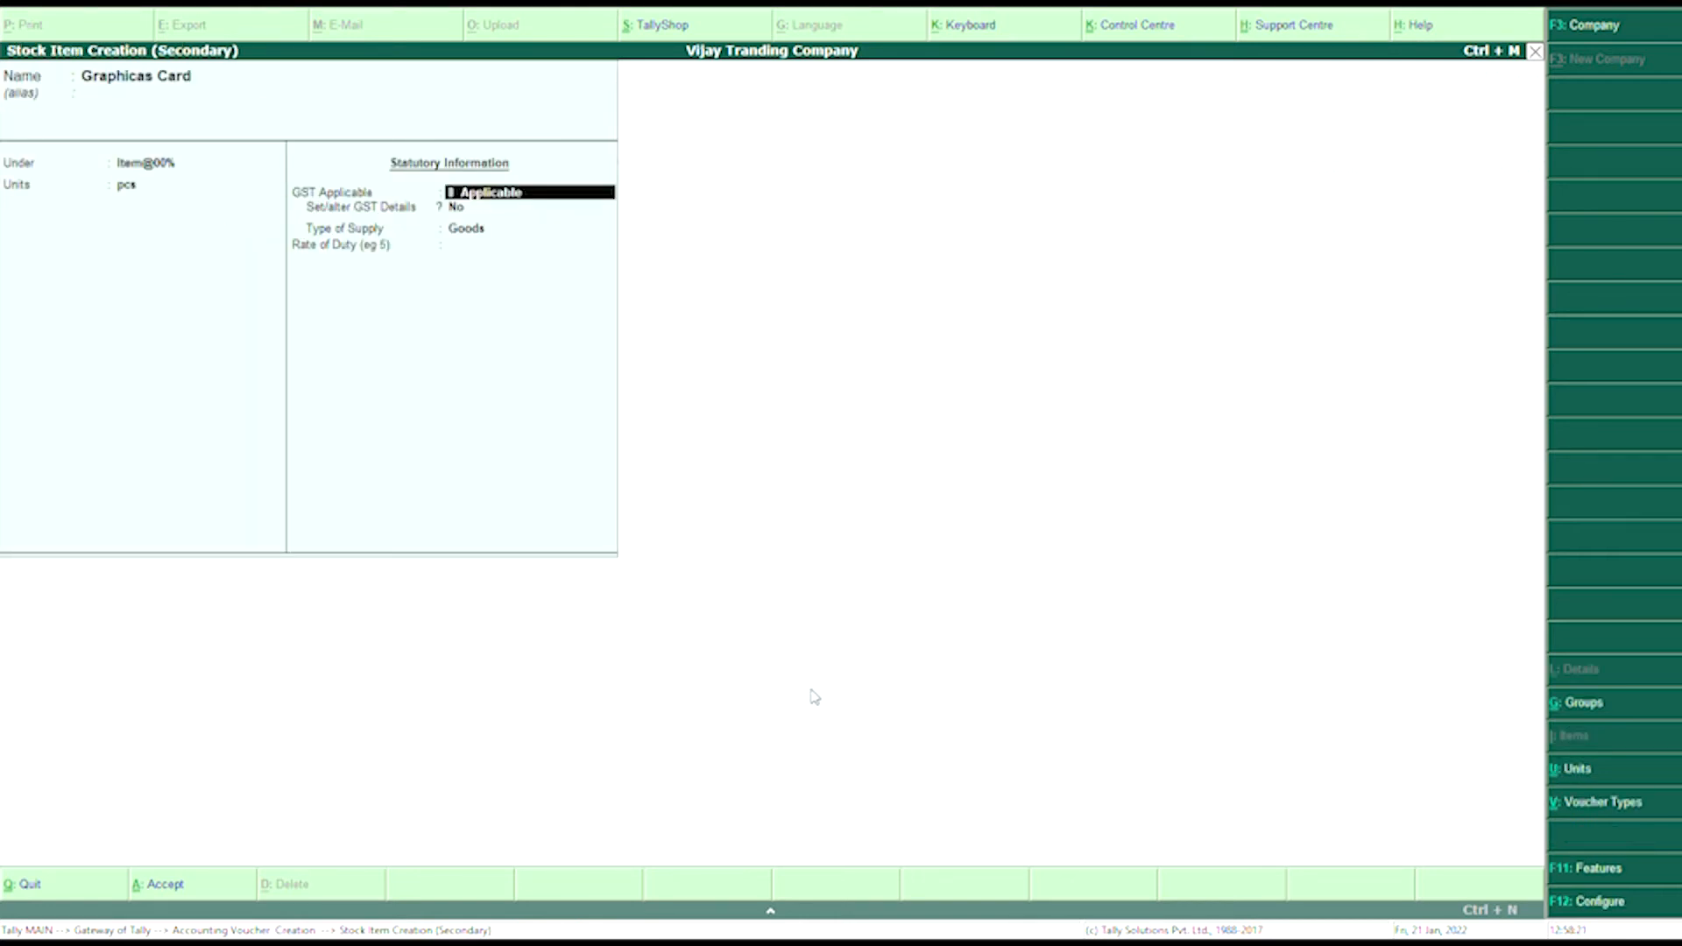
pyautogui.press('Return')
pyautogui.press('Return')
pyautogui.press('Return')
pyautogui.press('Return')
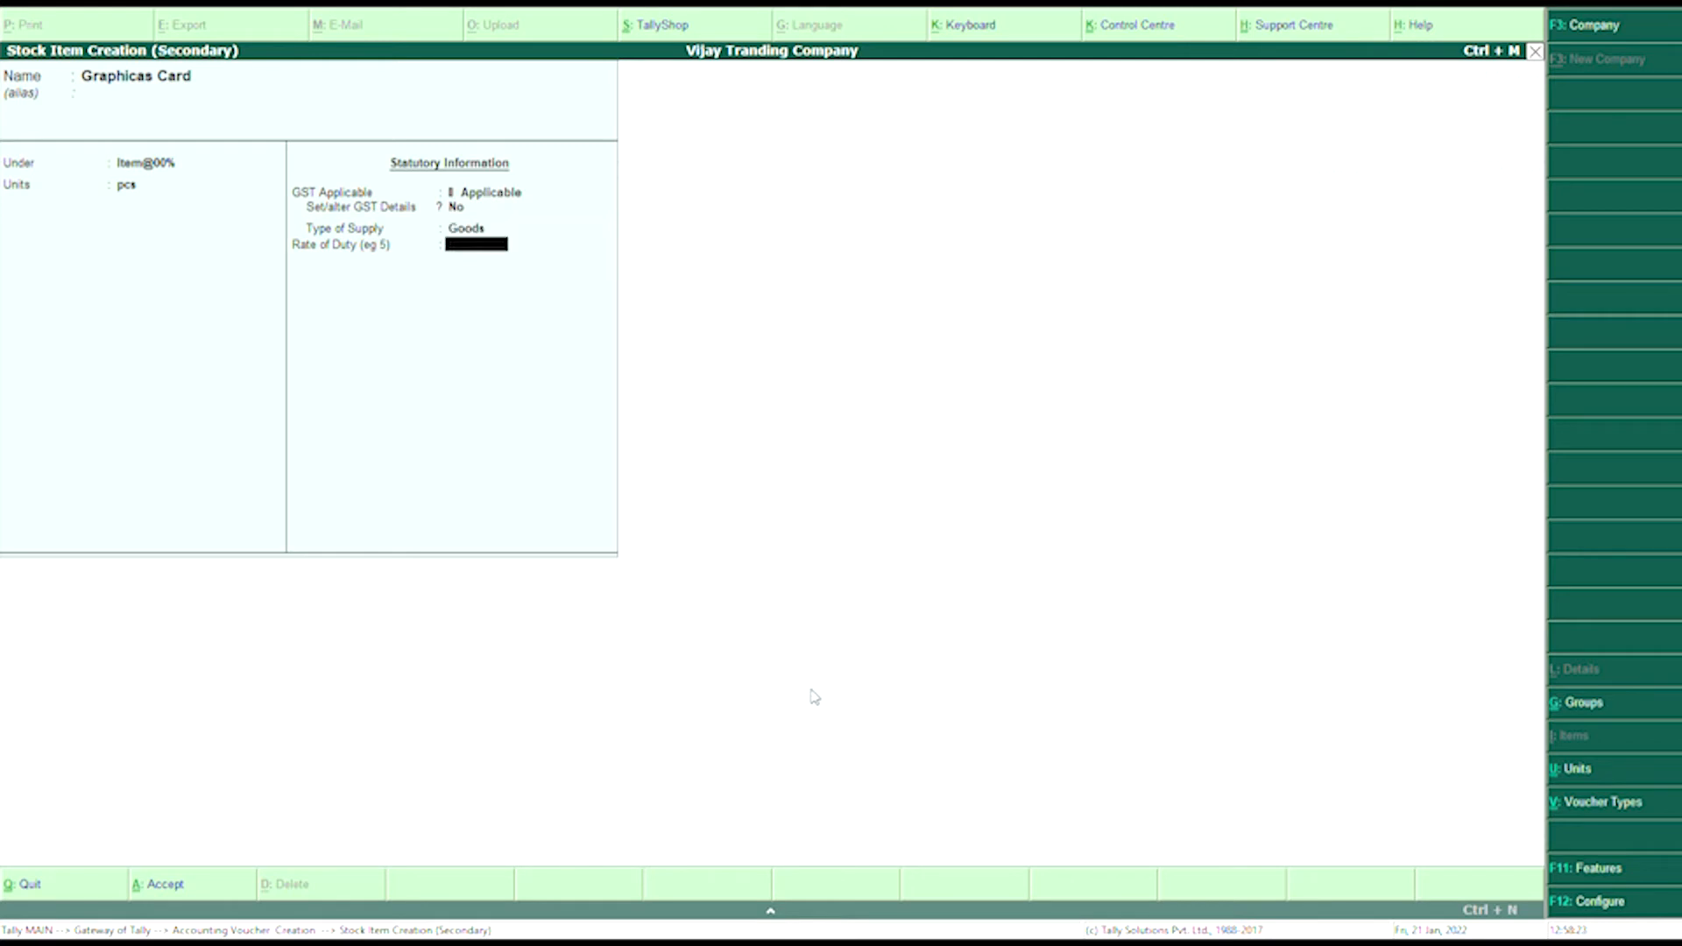
pyautogui.press('Return')
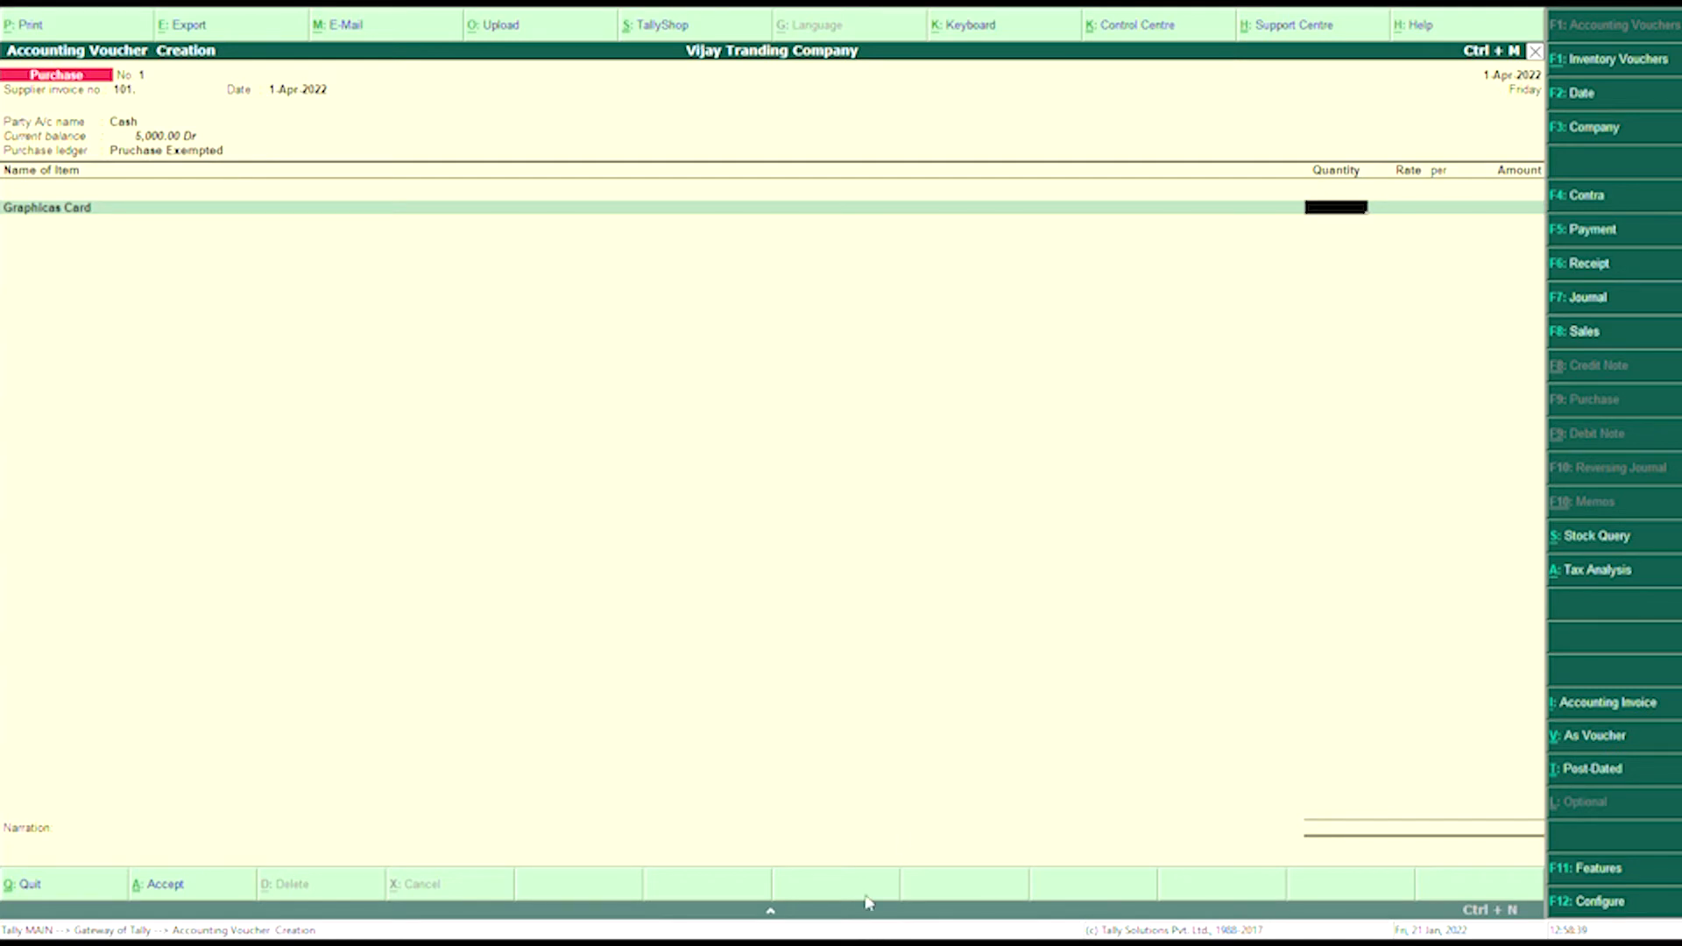
# - Enter 10 pcs of Graphicas Card at 200 for 2,000.00, then start the second item line
pyautogui.write('10')
pyautogui.press('Return')
pyautogui.write('200')
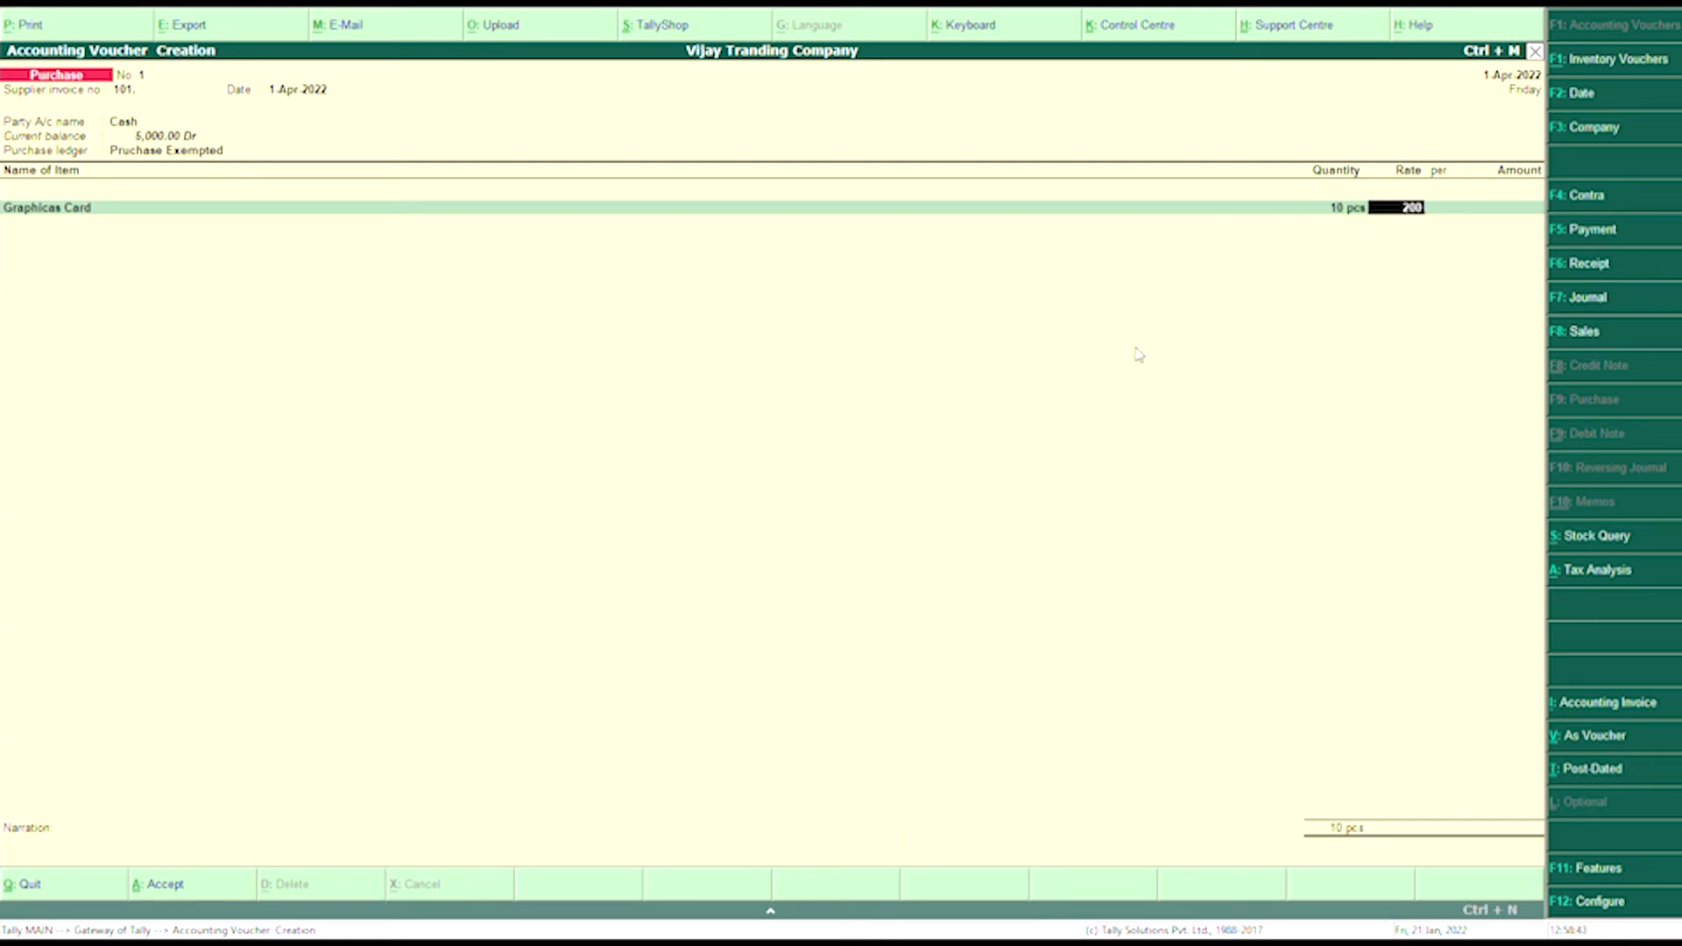
pyautogui.press('Return')
pyautogui.press('Return')
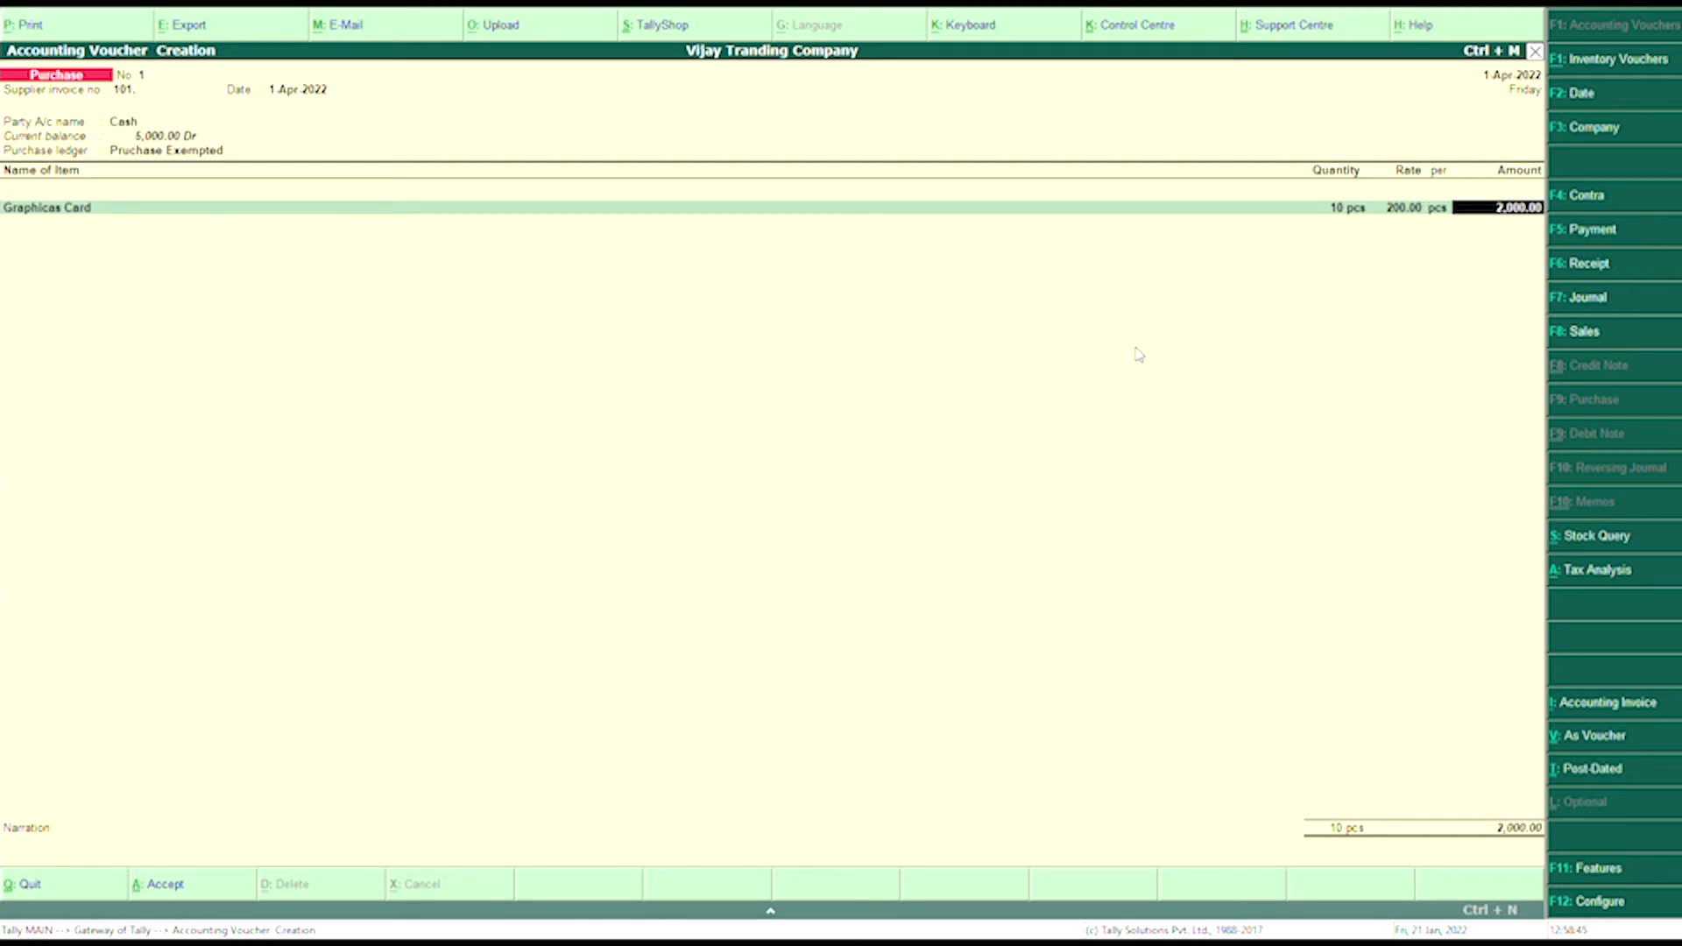
pyautogui.press('Return')
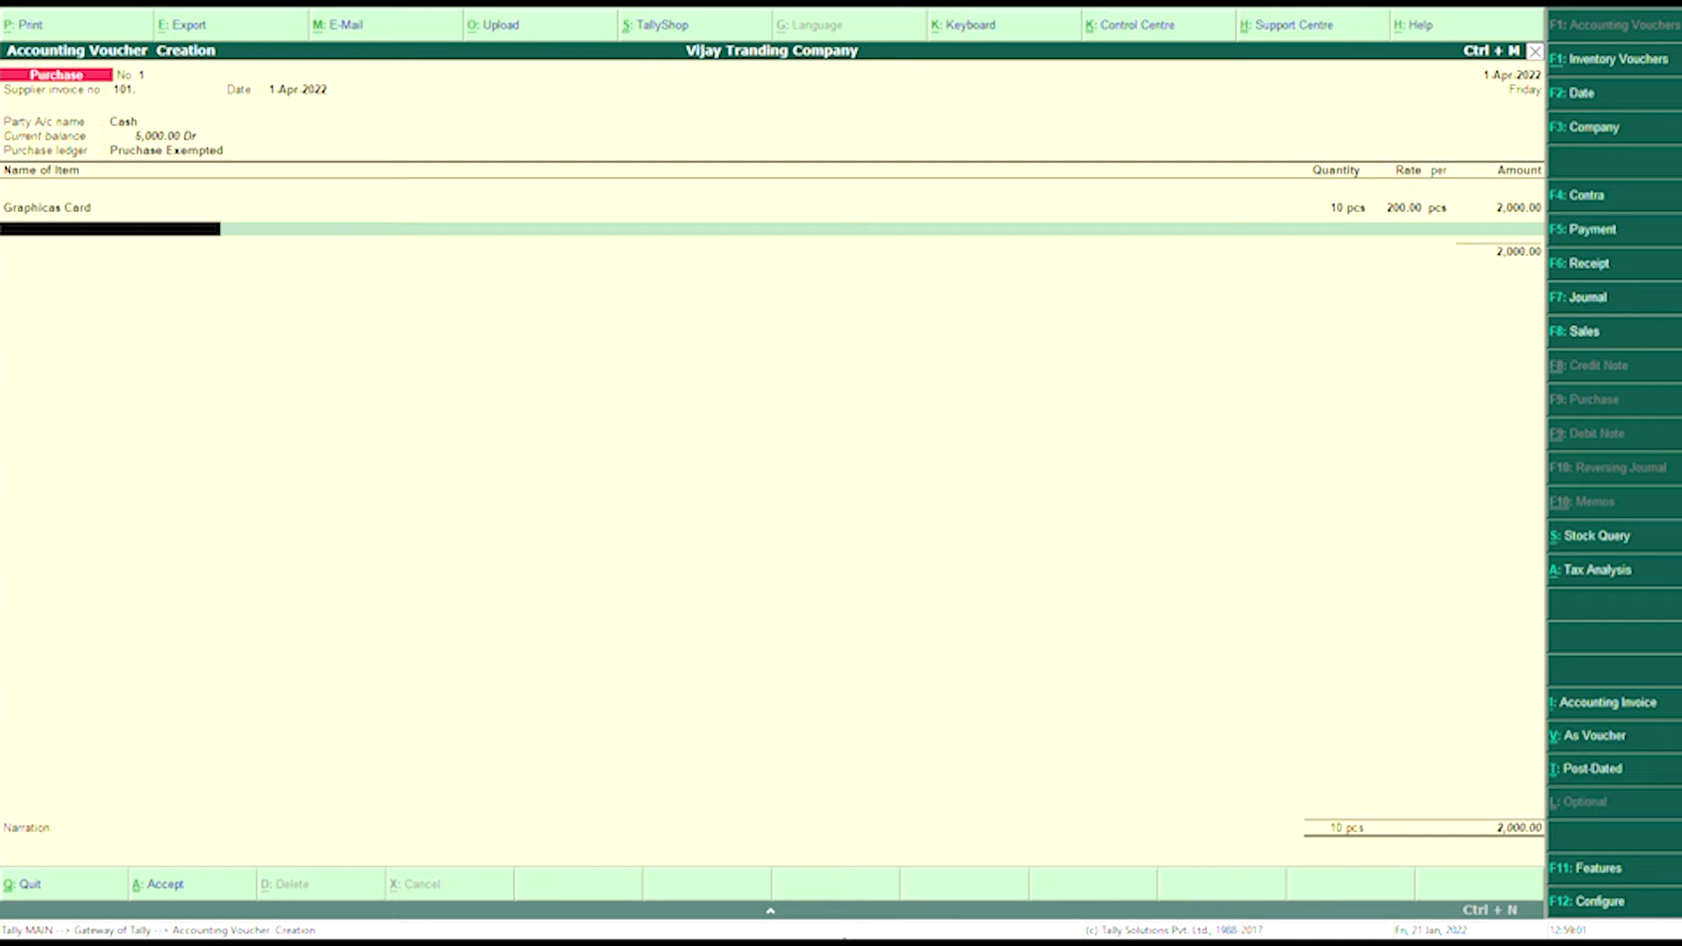
pyautogui.write('P')
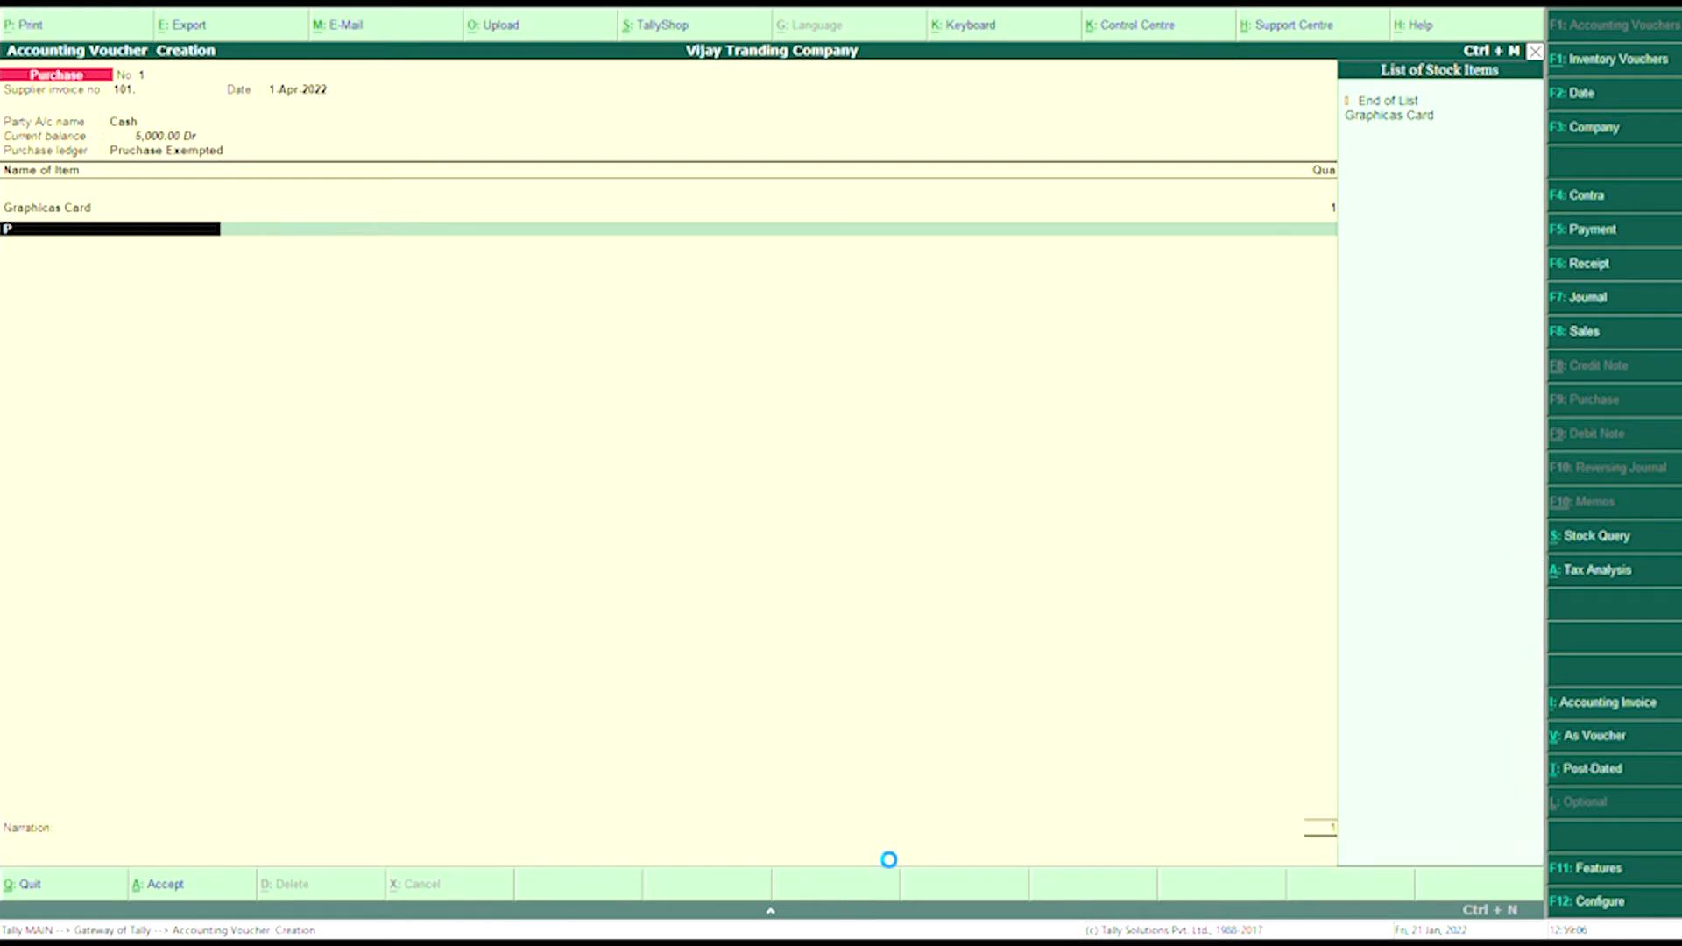
# - Create stock item Processor in Item@00% with pcs units, Goods supply and rate 0
pyautogui.hotkey('alt', 'c')
pyautogui.write('Processor')
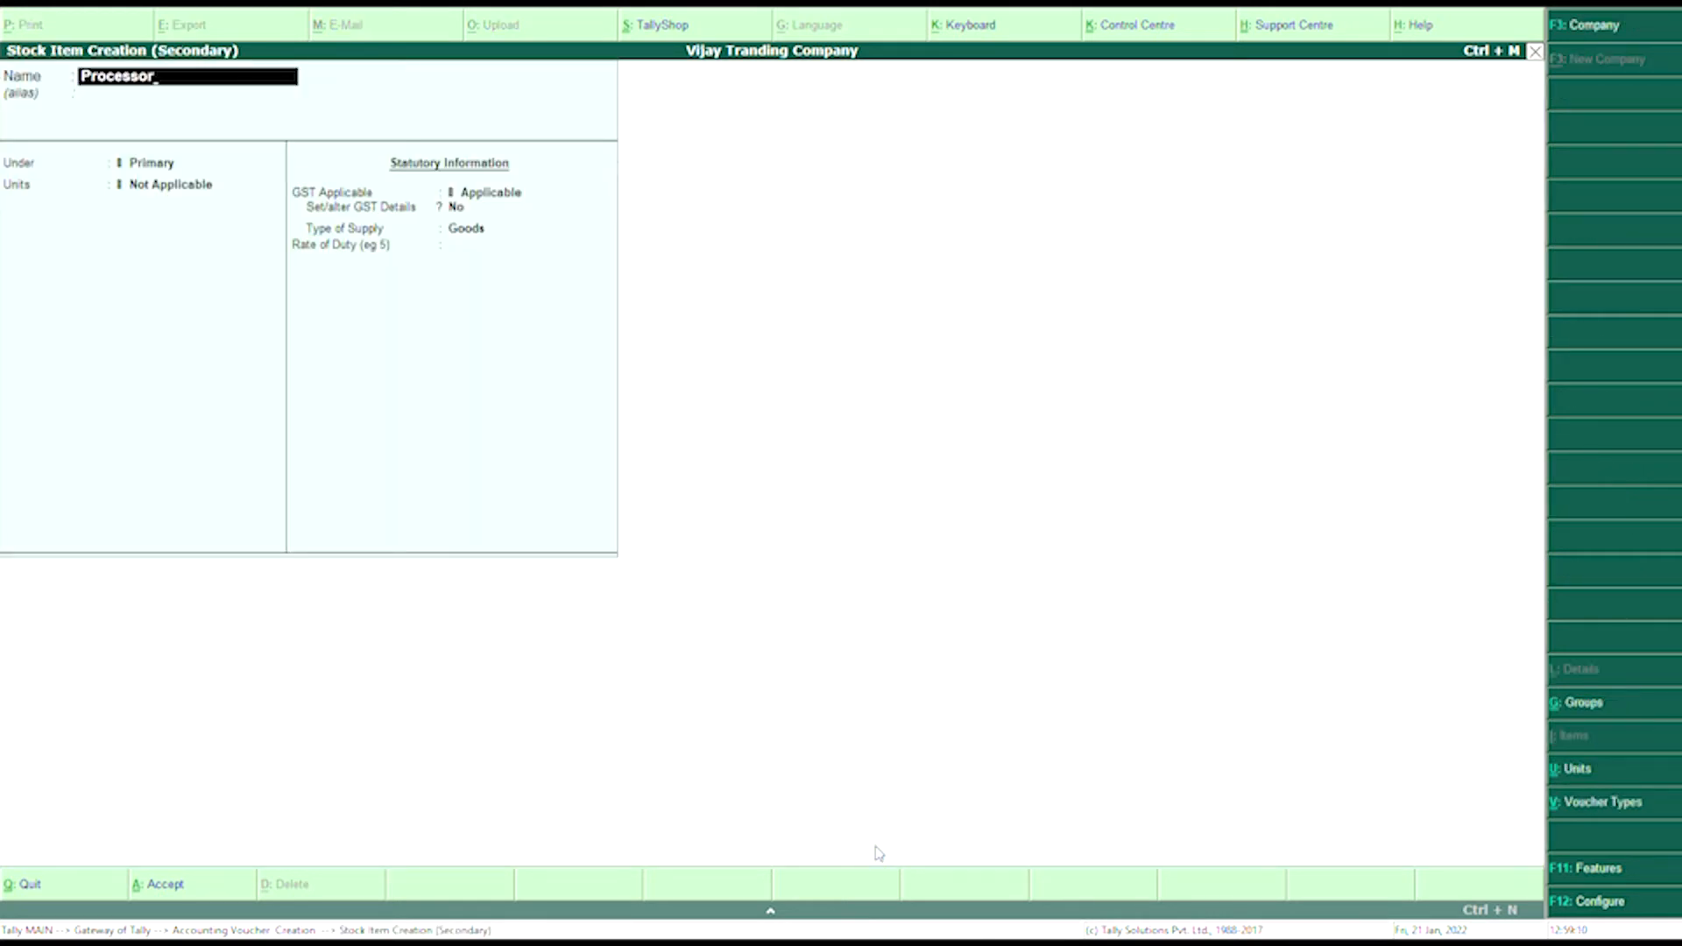
pyautogui.press('Return')
pyautogui.press('Return')
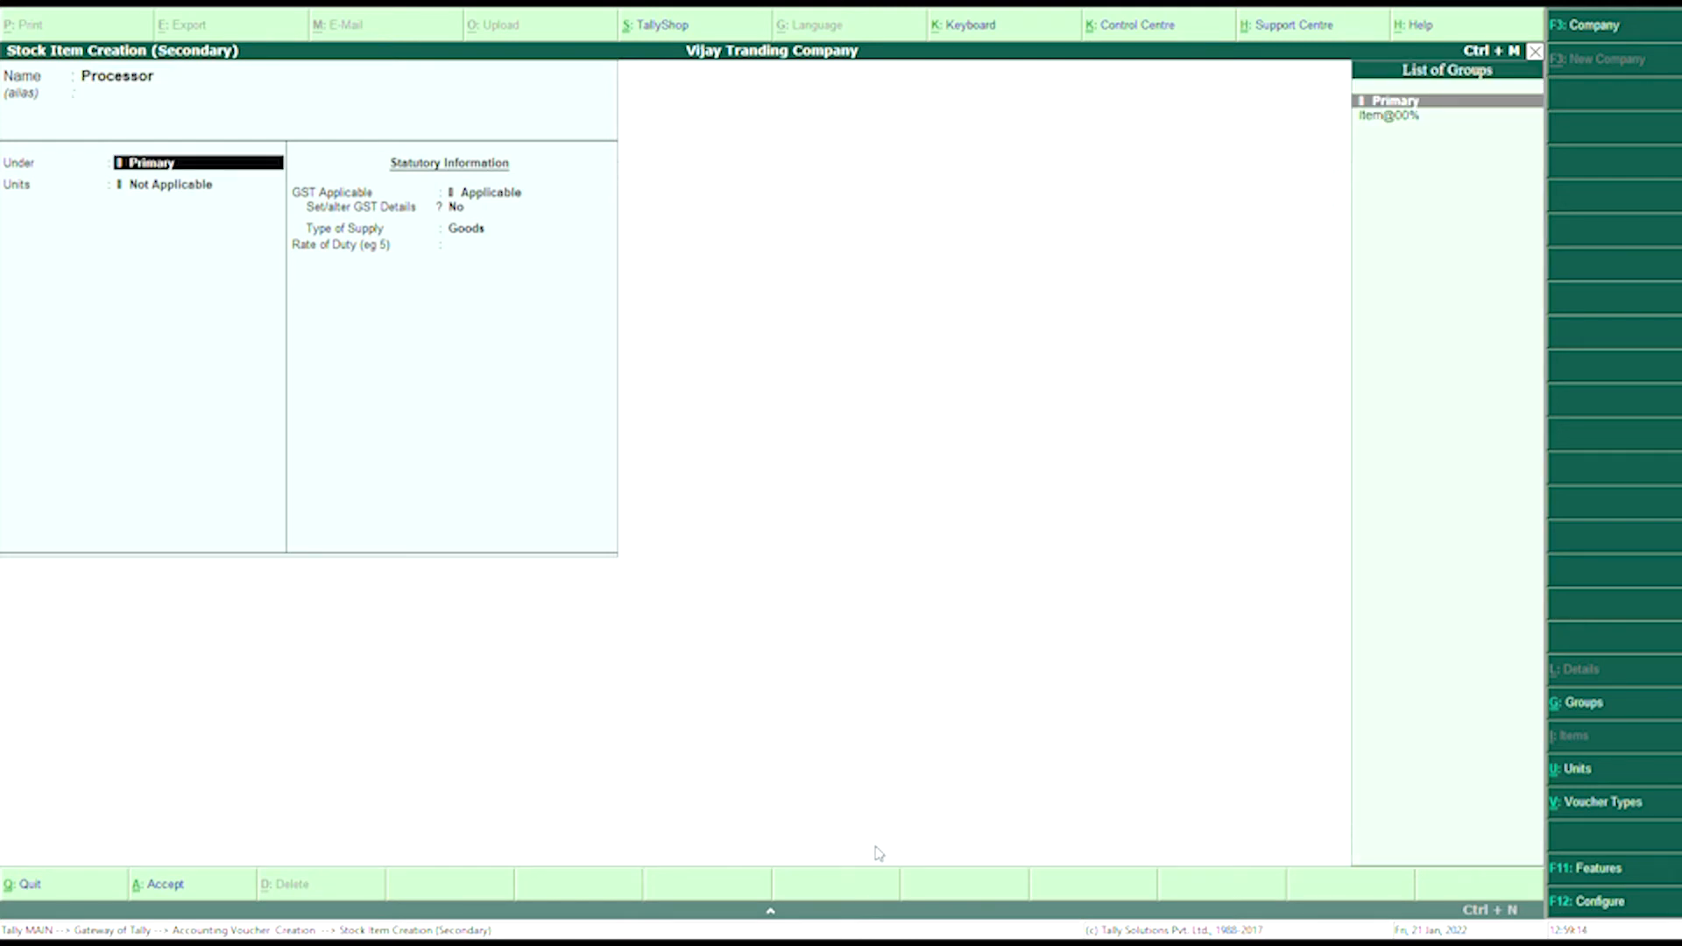
pyautogui.press('Down')
pyautogui.press('Return')
pyautogui.press('Down')
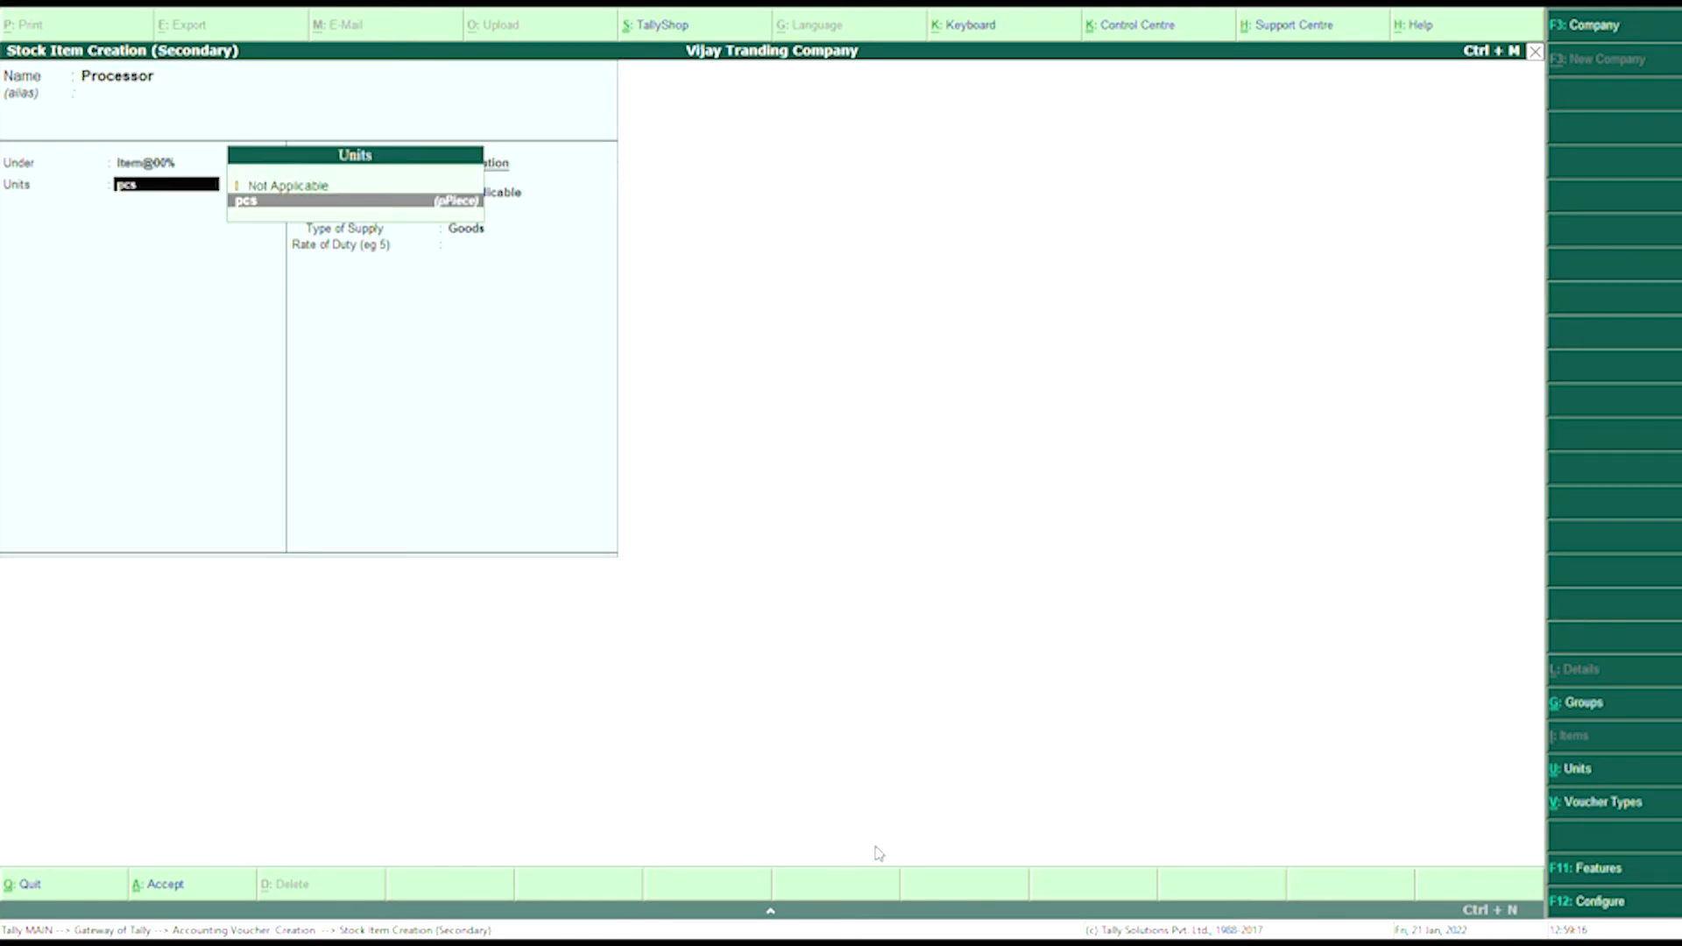
pyautogui.press('Return')
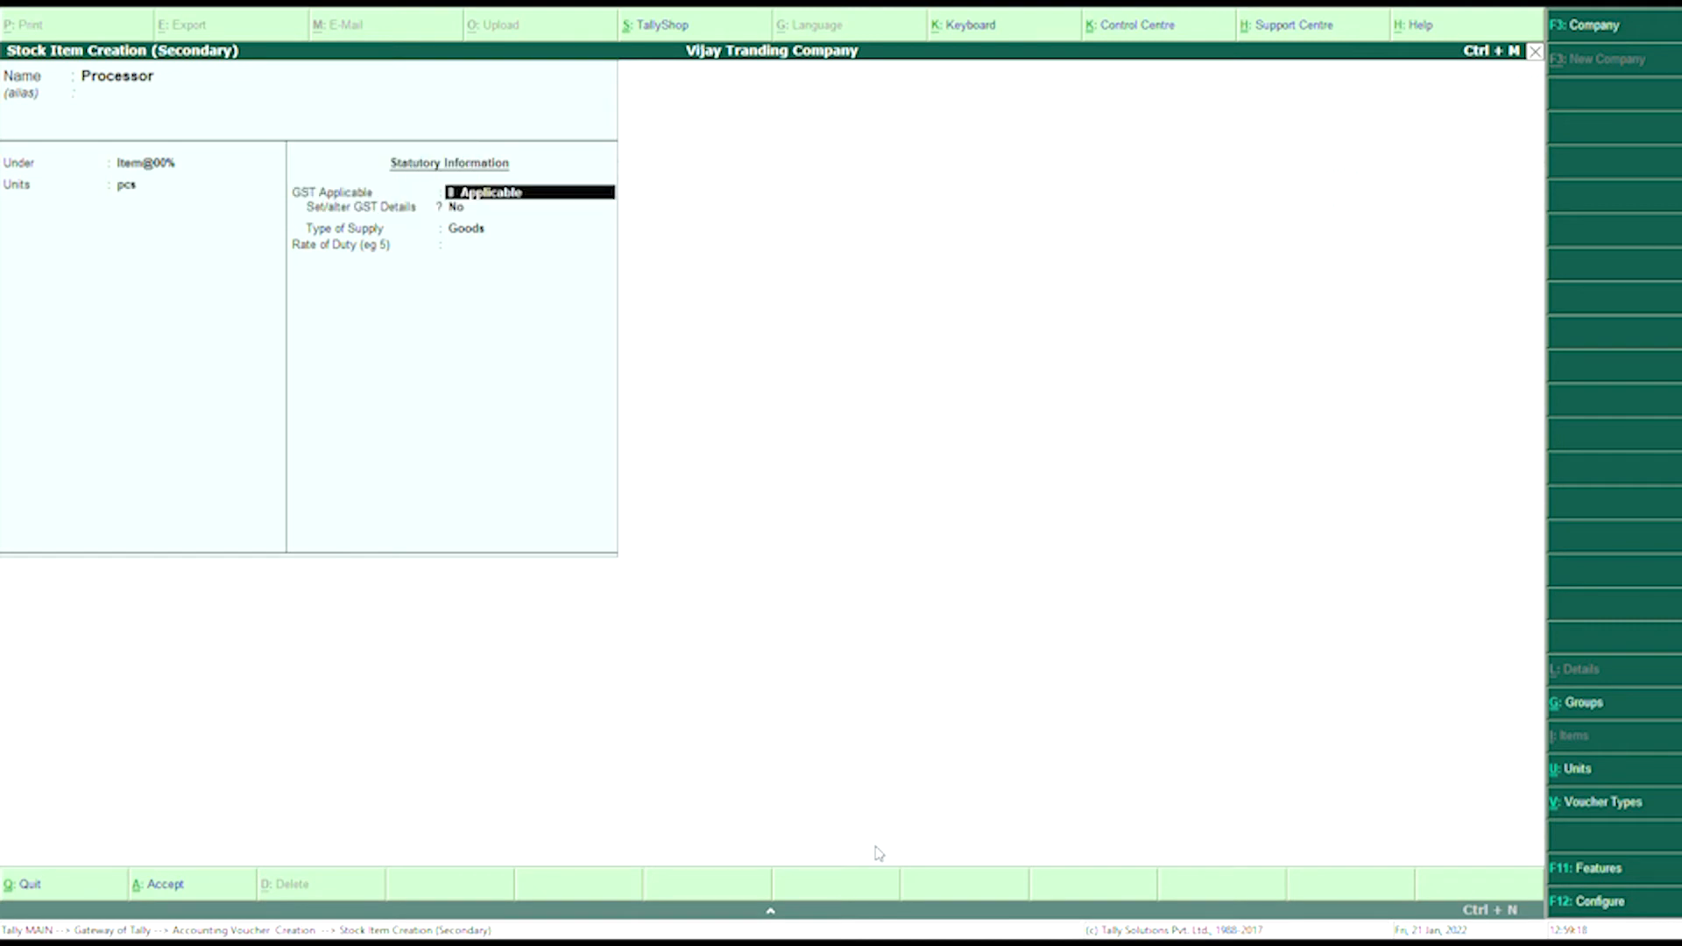
pyautogui.press('Return')
pyautogui.press('Return')
pyautogui.press('Return')
pyautogui.write('0')
pyautogui.press('Return')
pyautogui.press('Return')
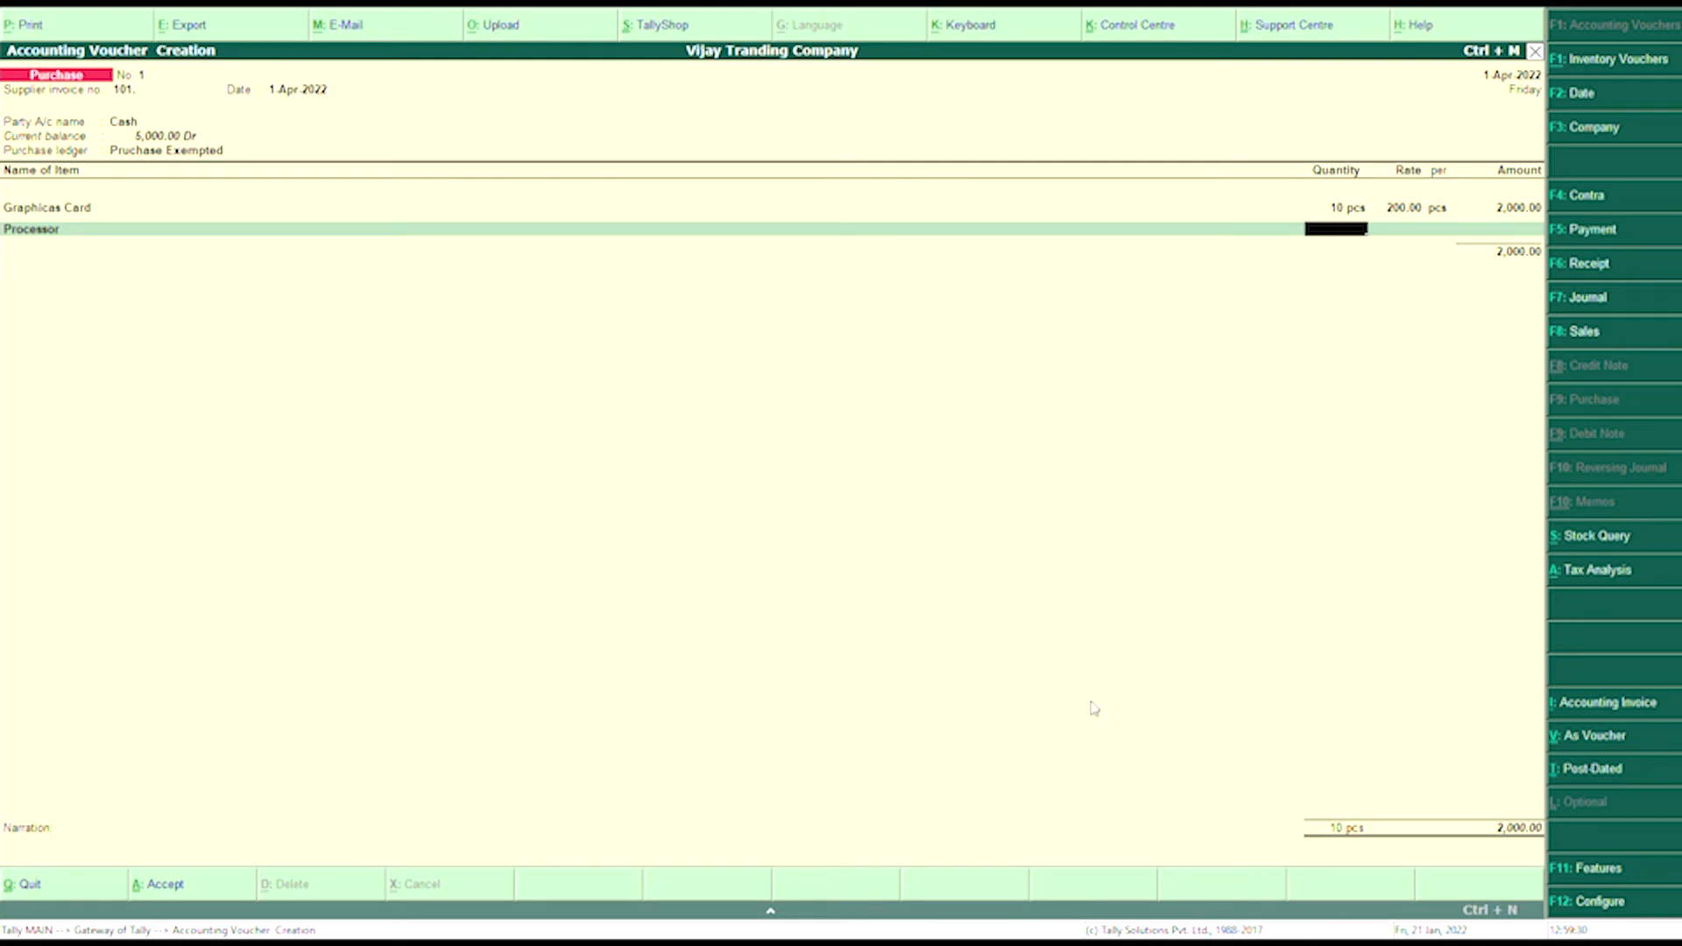
# - Add 15 pcs of Processor at 420 (6,300.00), end the item list, and skip the narration
pyautogui.write('15')
pyautogui.press('Return')
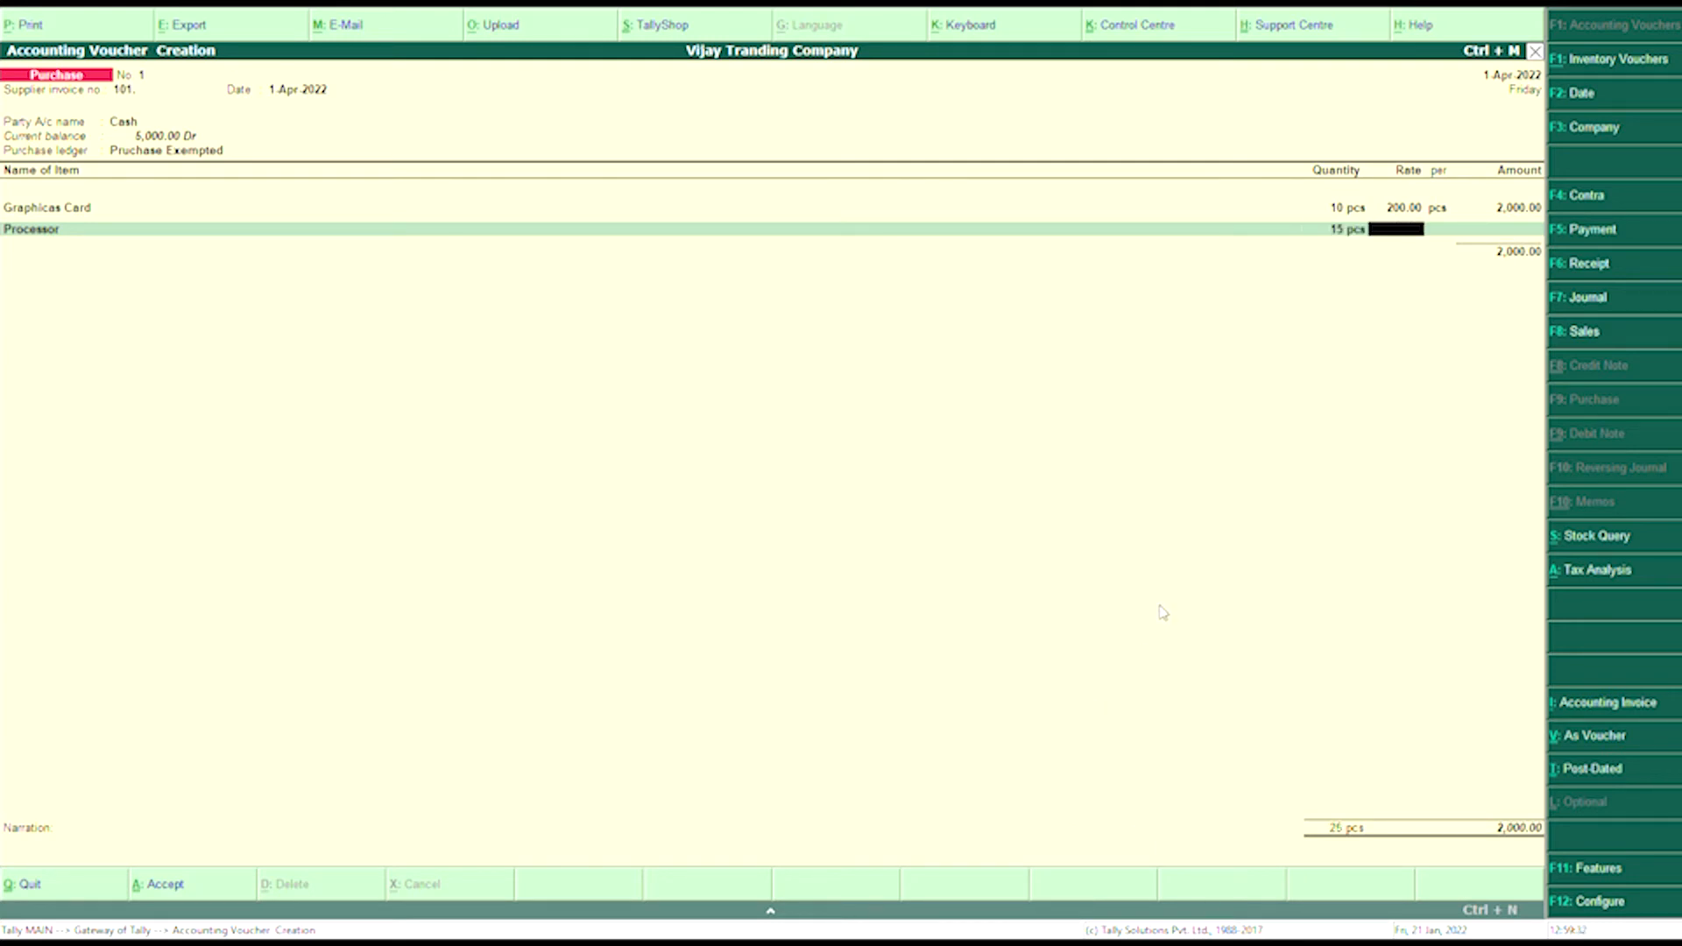
pyautogui.write('420')
pyautogui.press('Return')
pyautogui.press('Return')
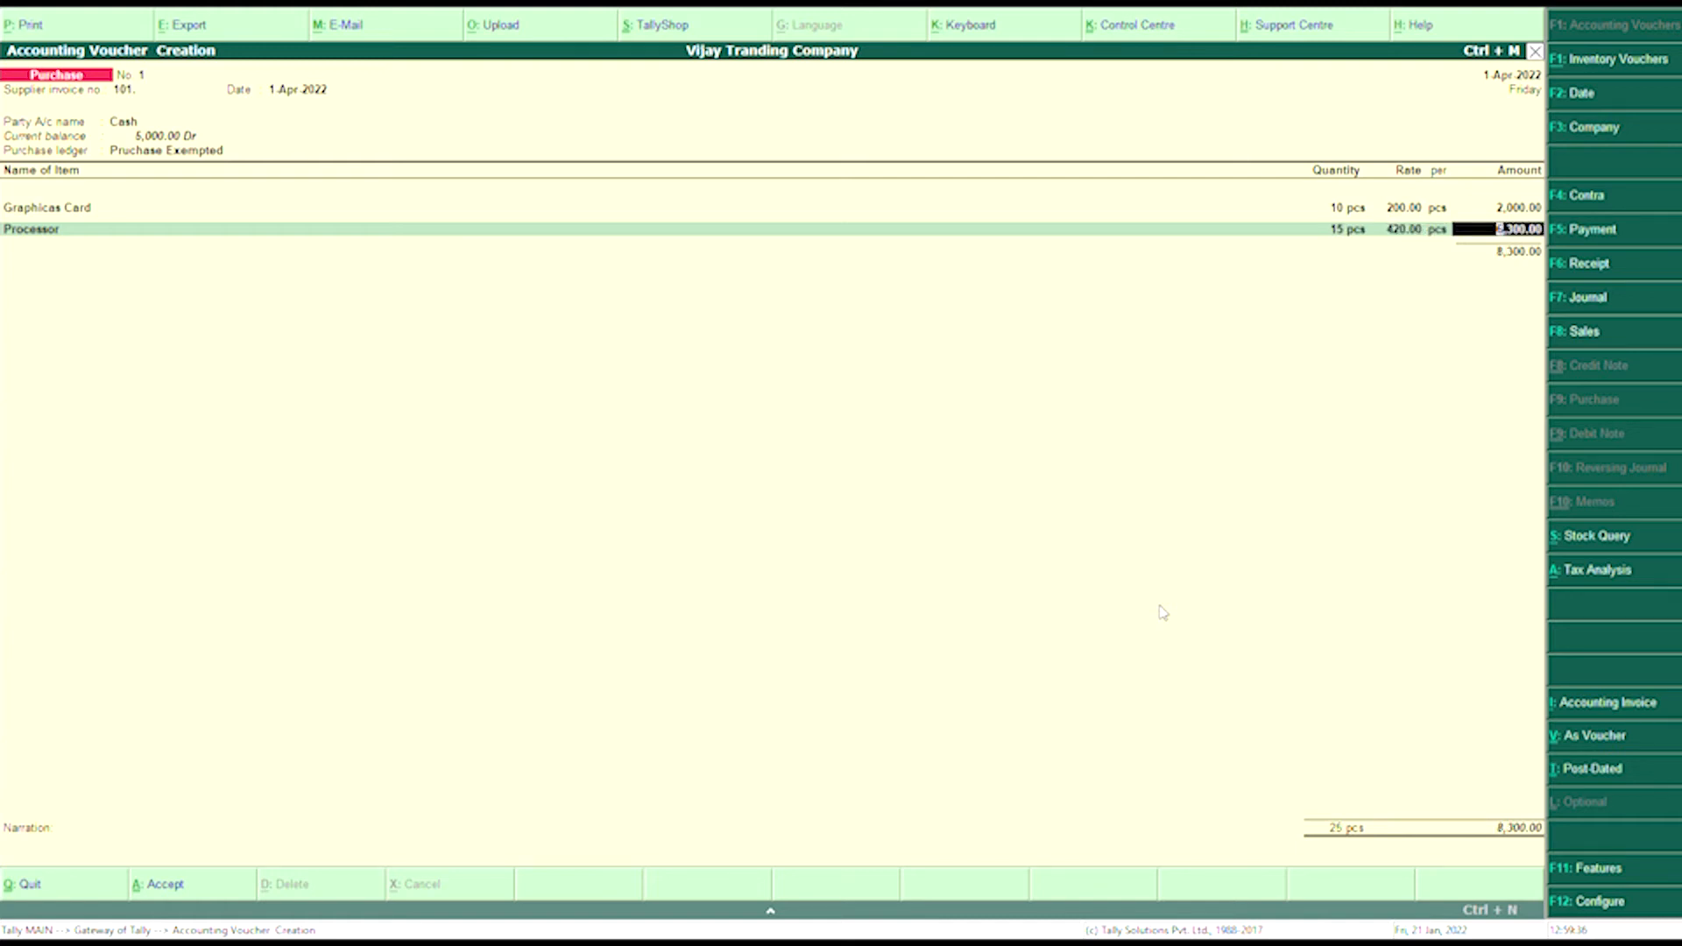
pyautogui.press('Return')
pyautogui.press('Return')
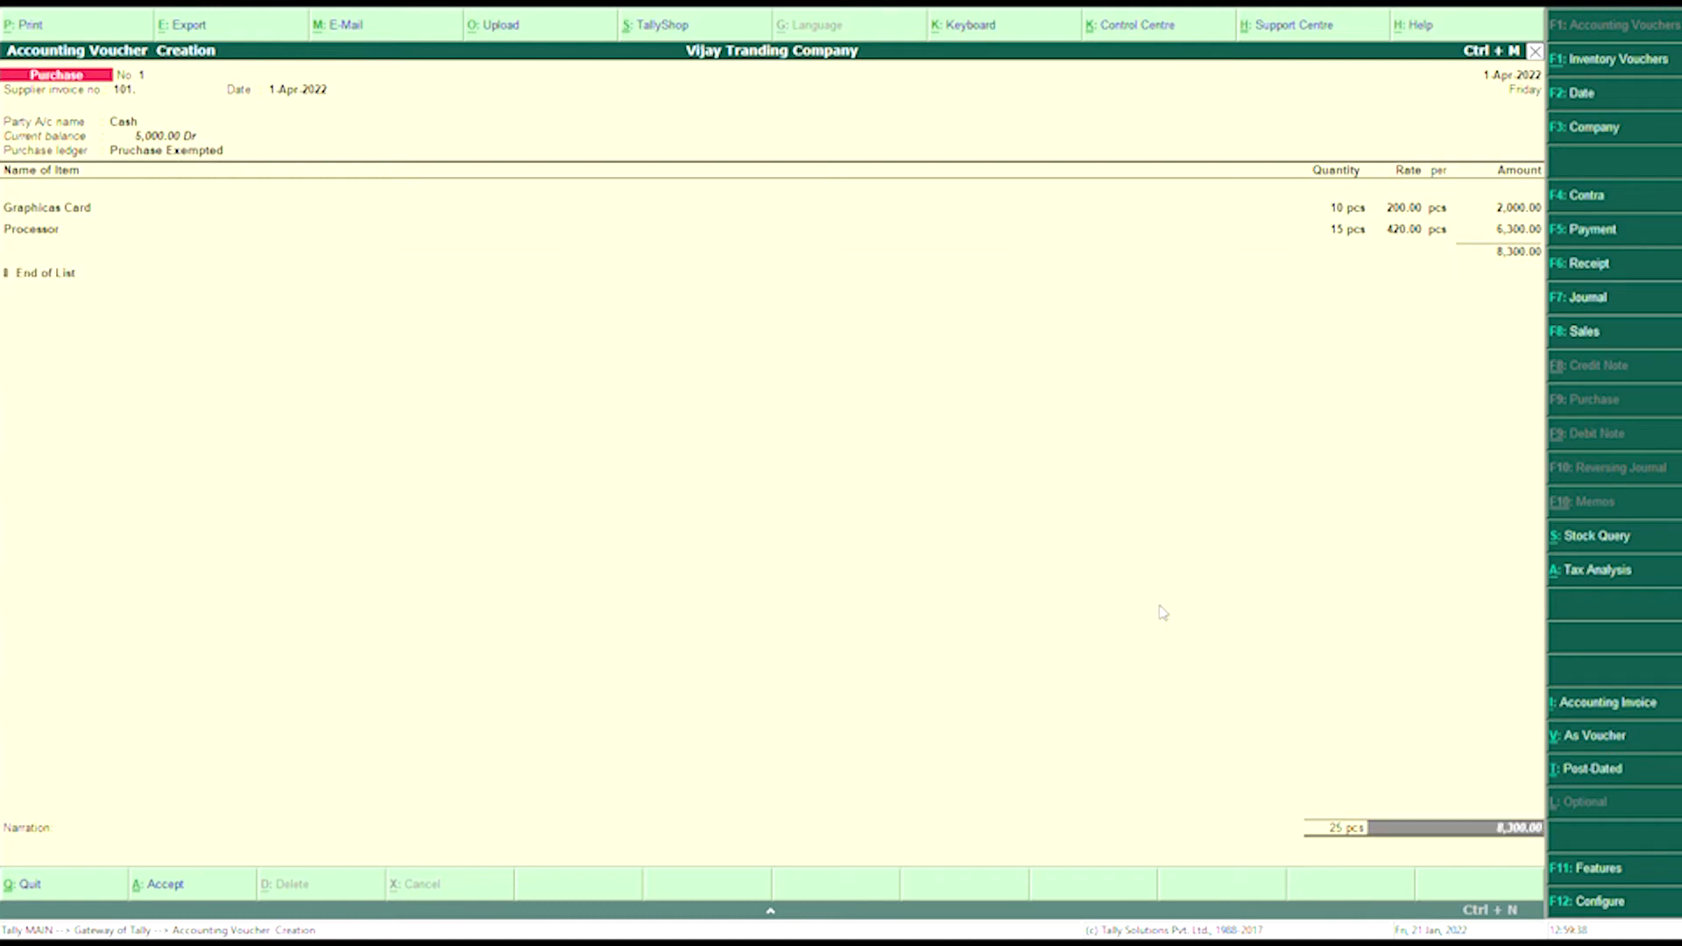
pyautogui.press('Return')
pyautogui.press('Return')
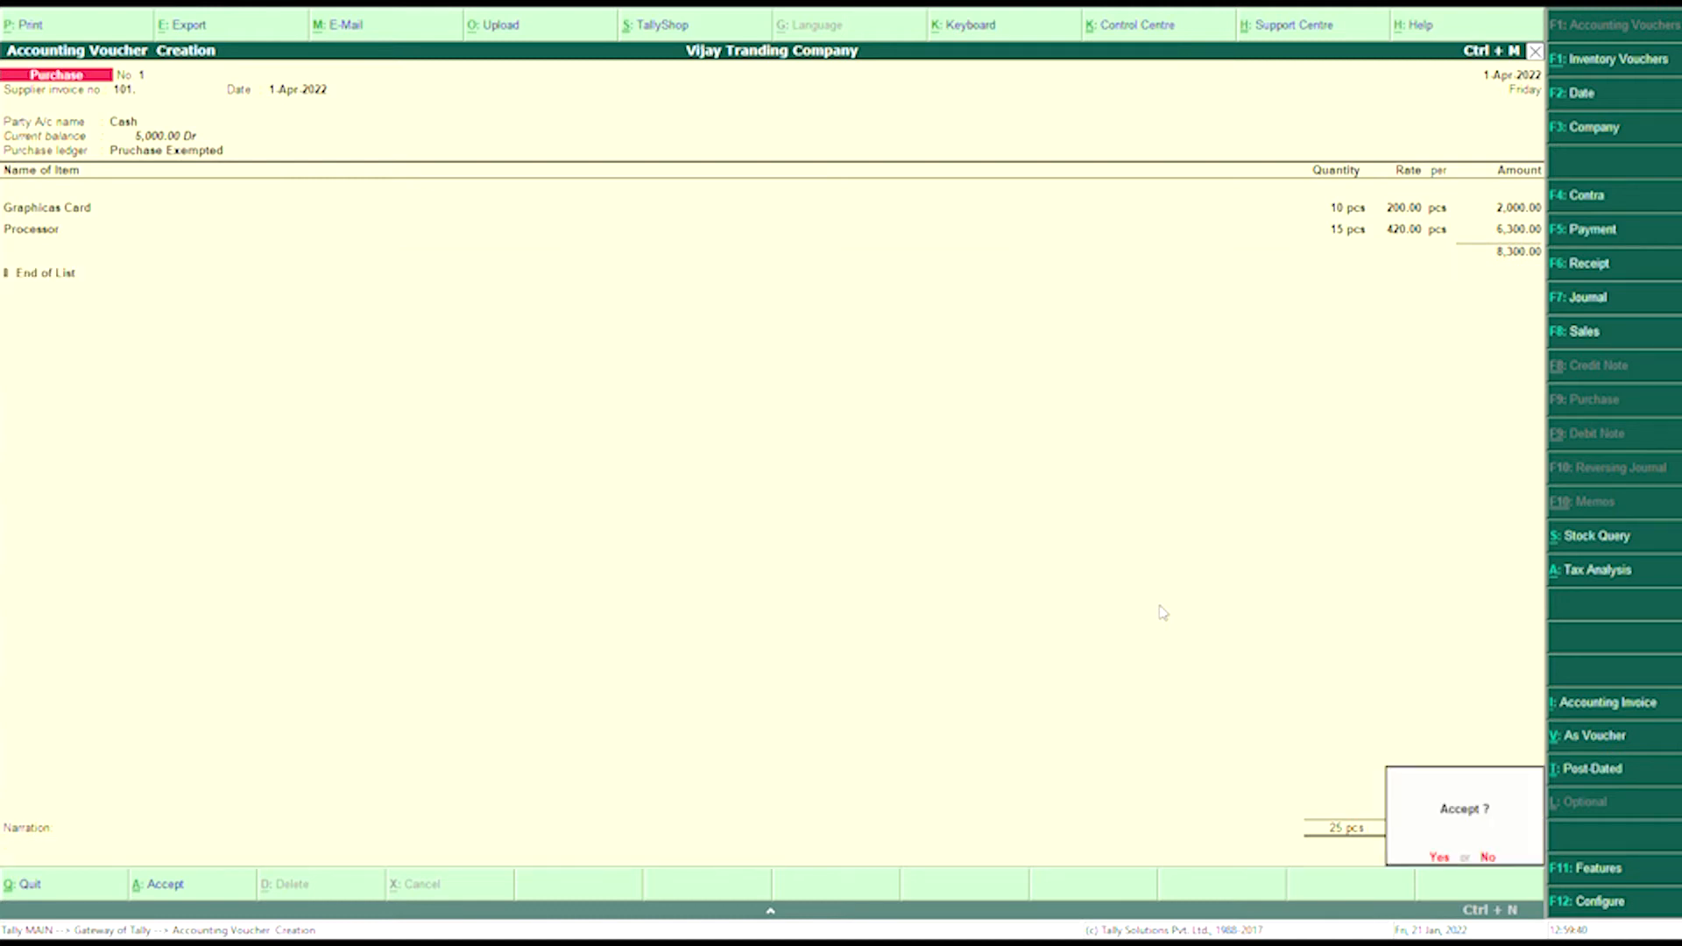
pyautogui.press('Return')
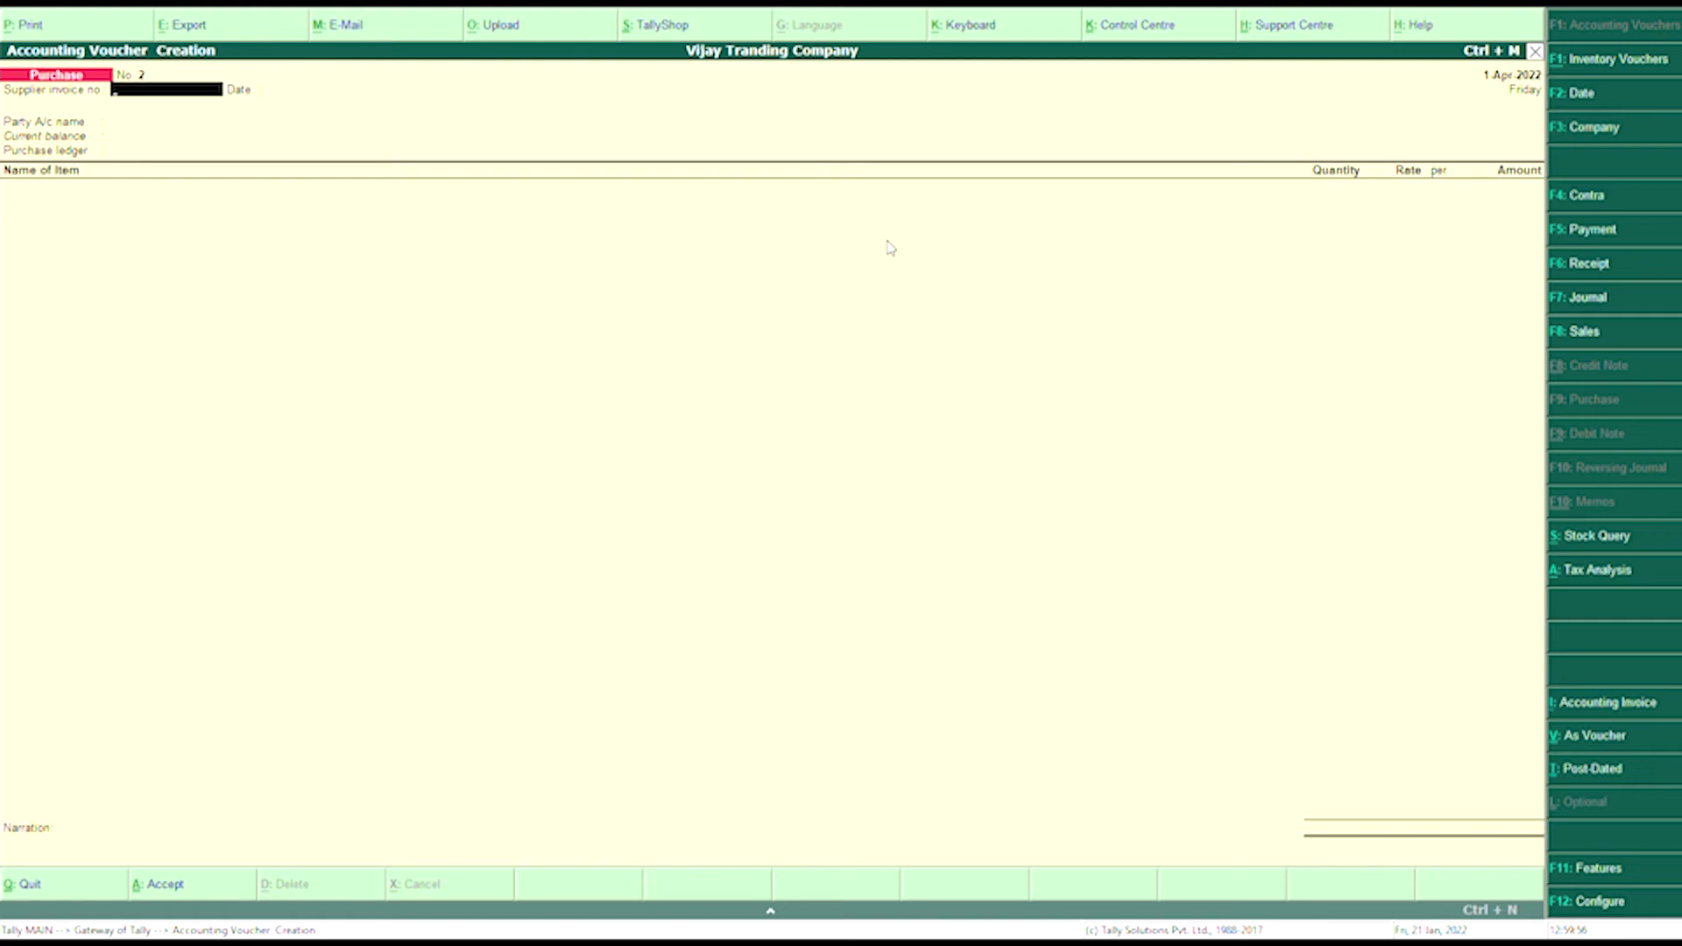
# - Enter a Contra voucher with Cash as account and Sbi Current for 60,000
pyautogui.press('F4')
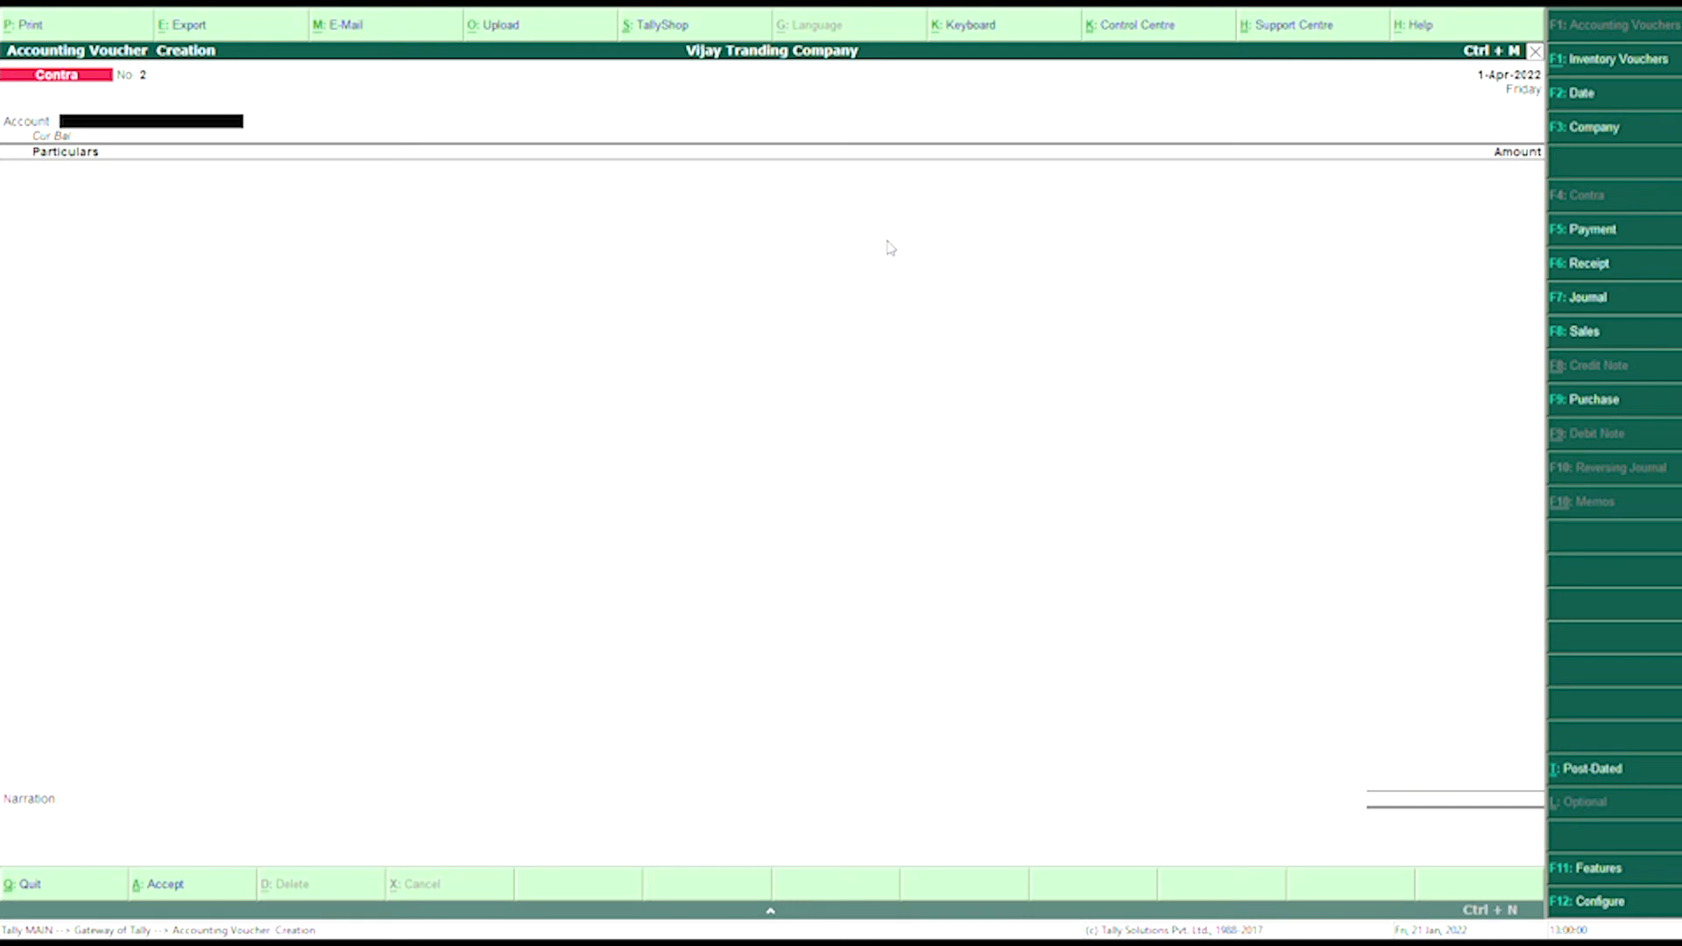
pyautogui.write('C')
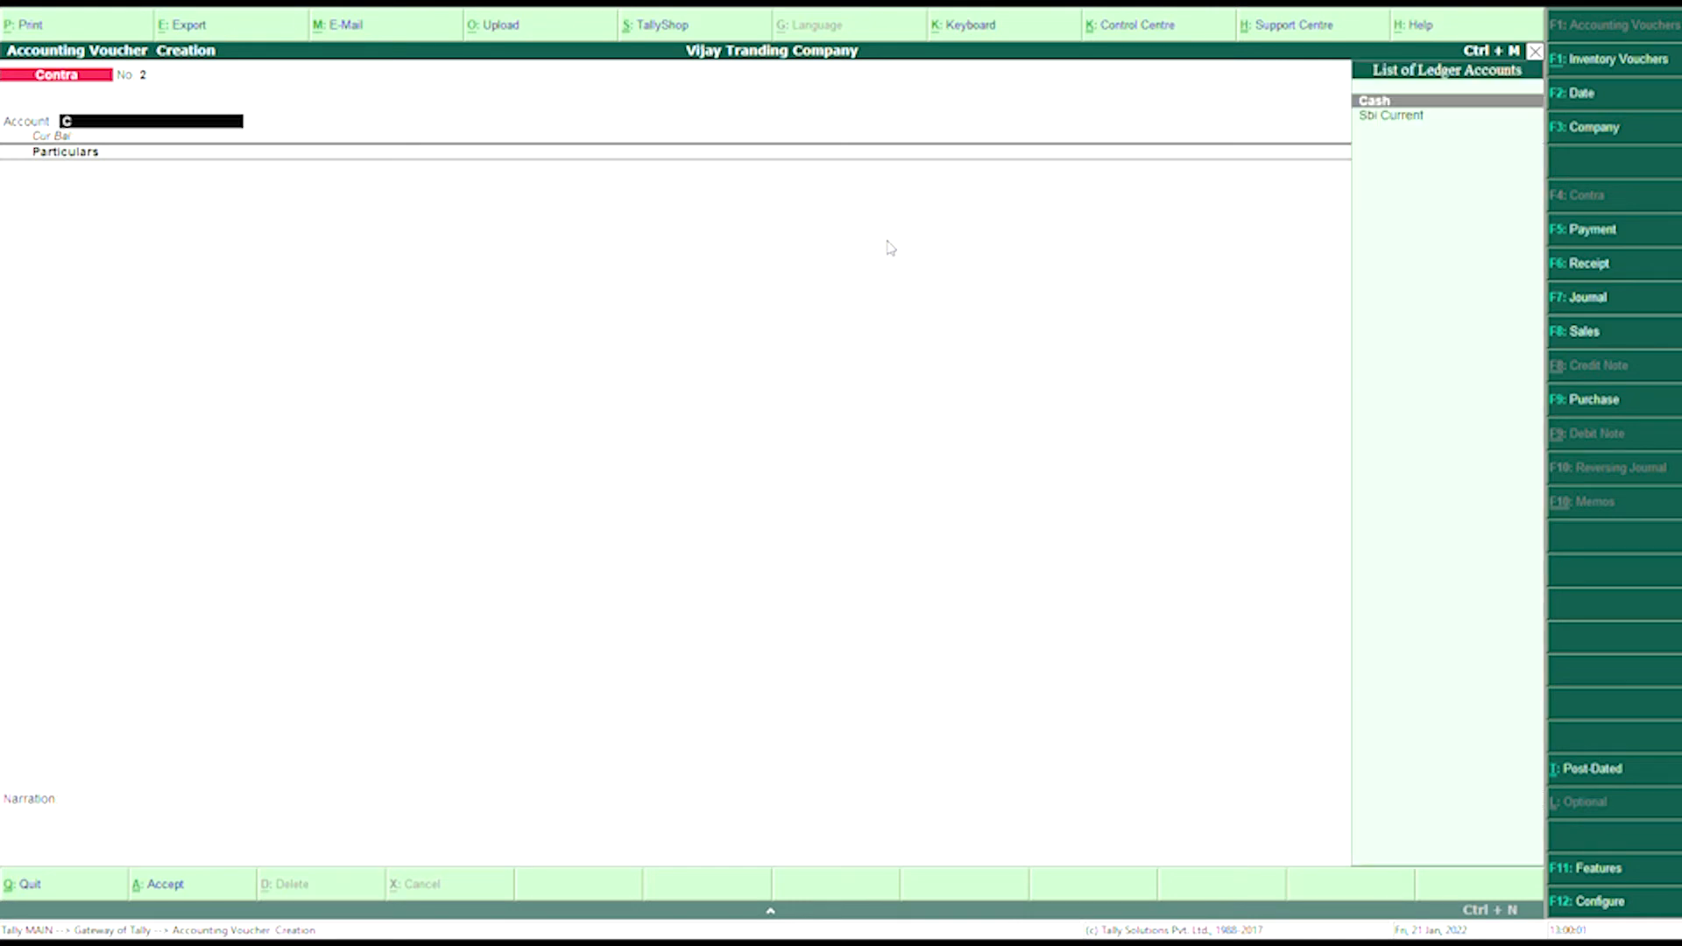
pyautogui.write('a')
pyautogui.press('Return')
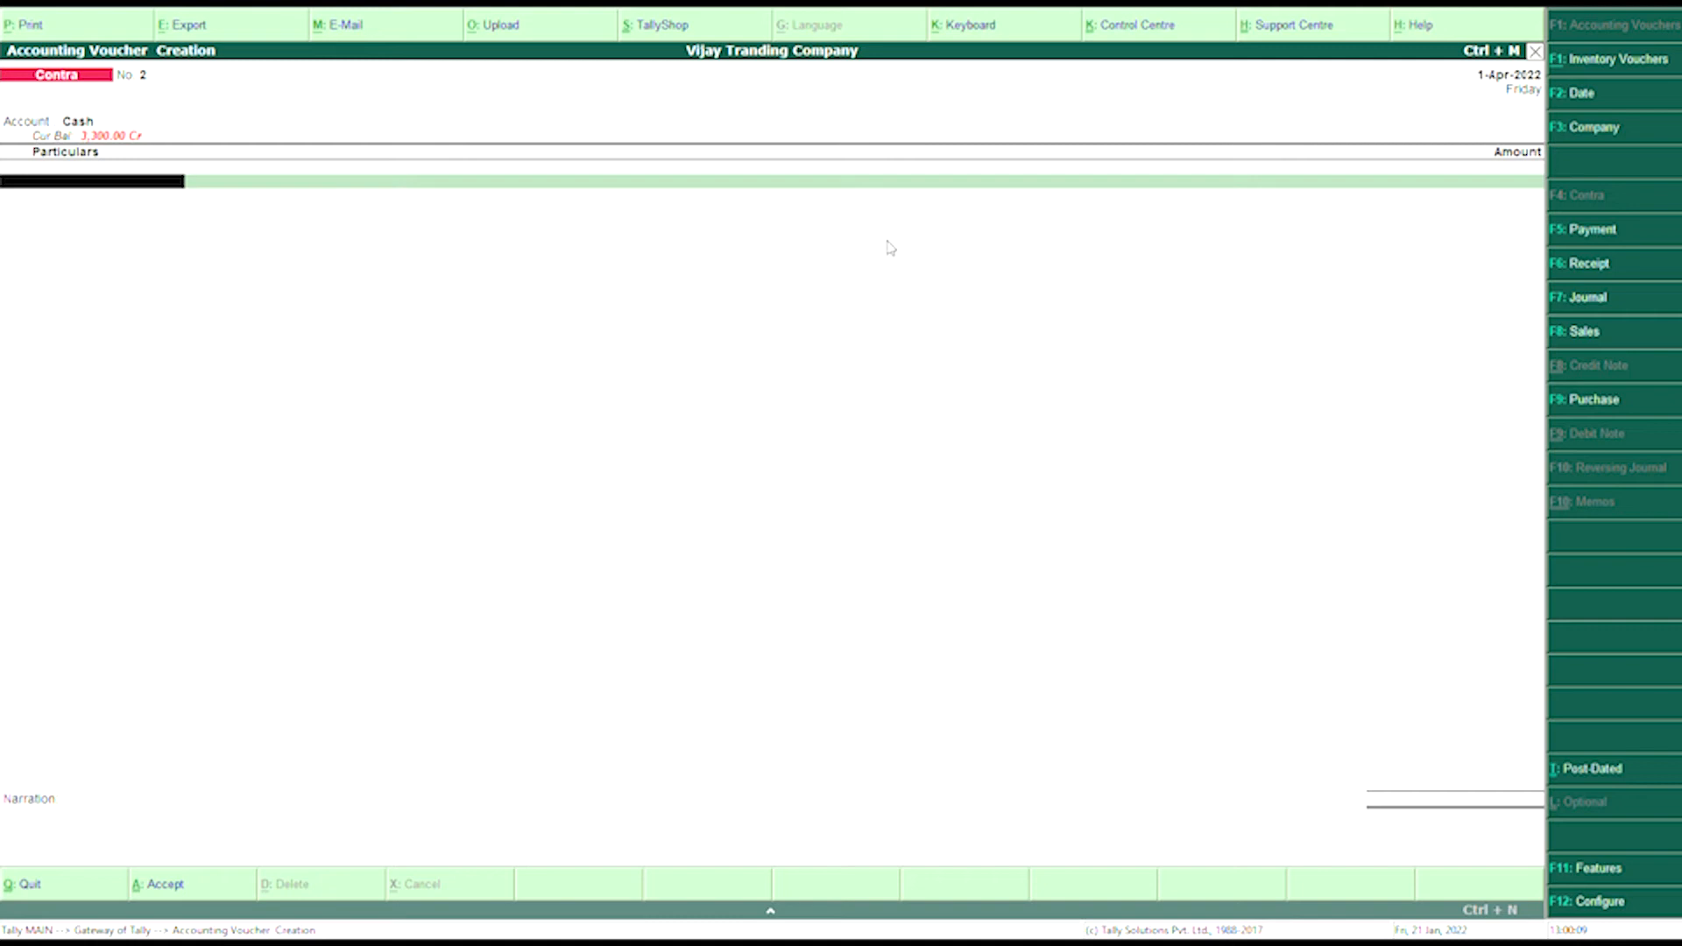
pyautogui.write('S')
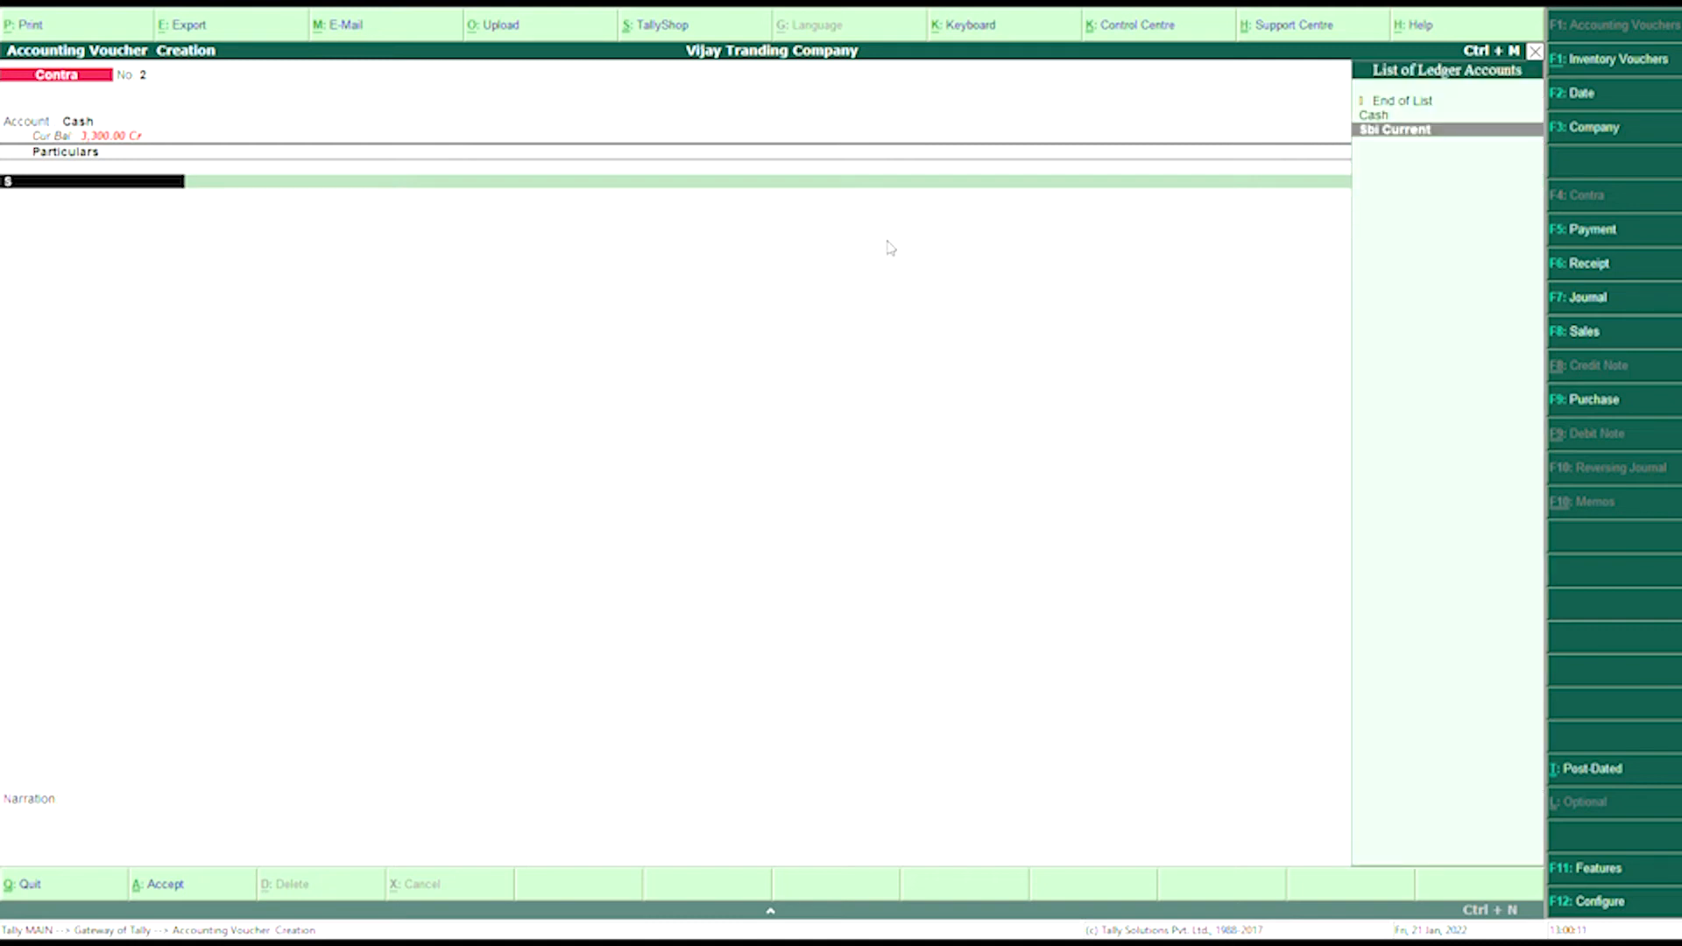
pyautogui.press('Return')
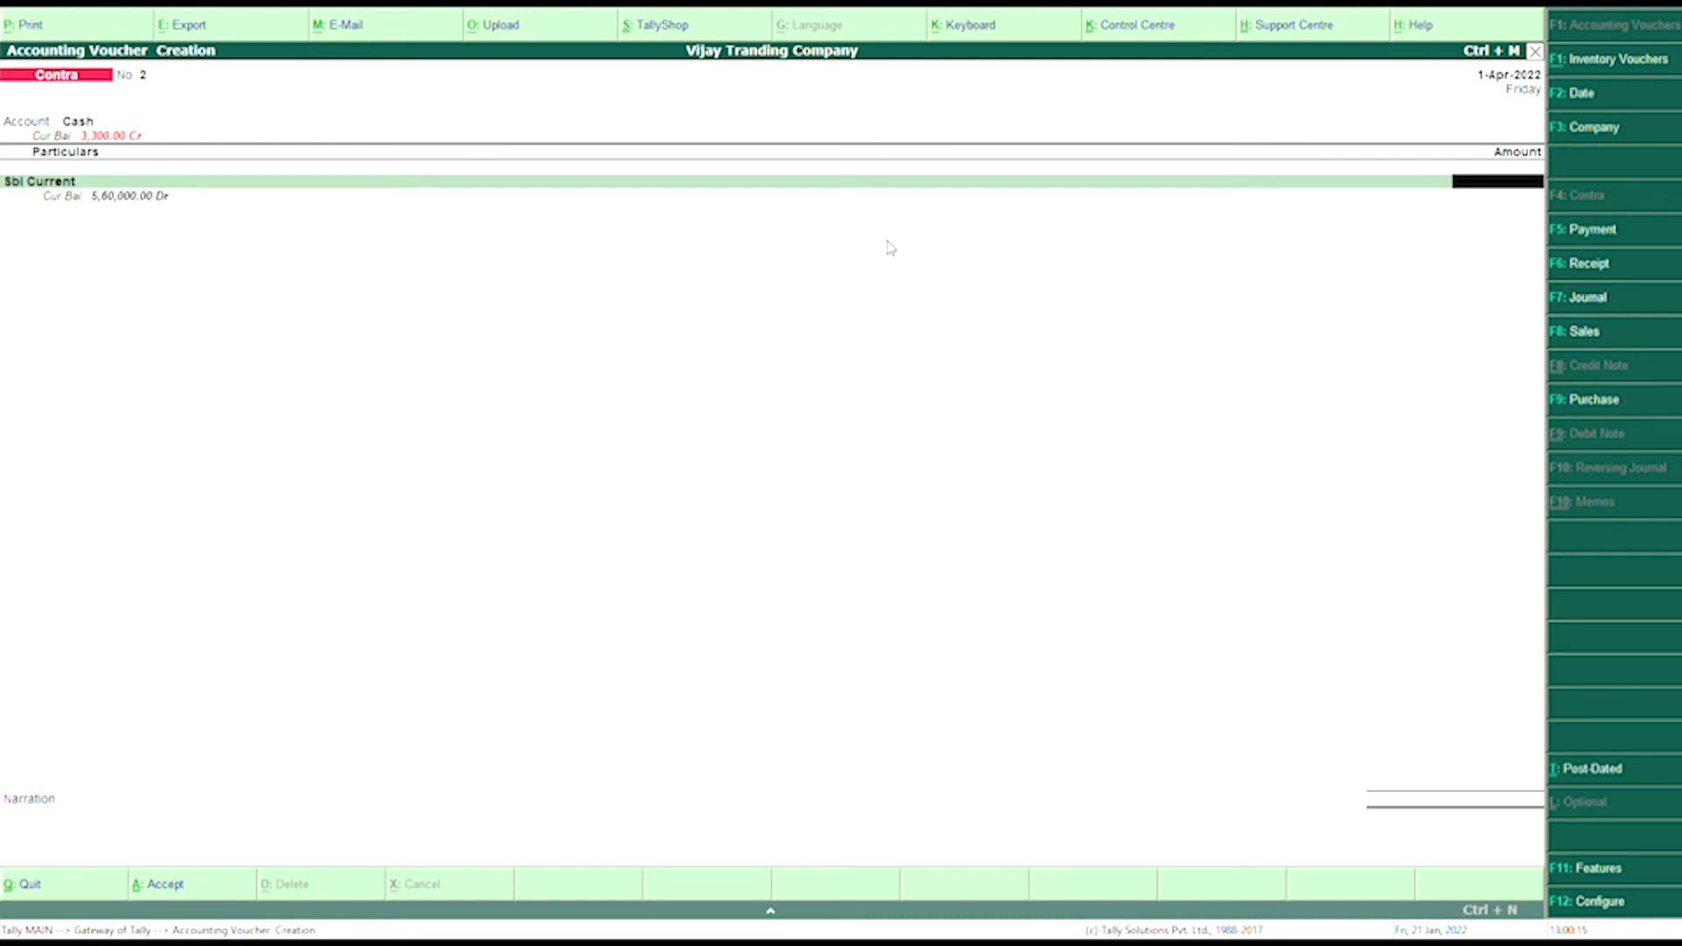
pyautogui.write('60000')
pyautogui.press('Return')
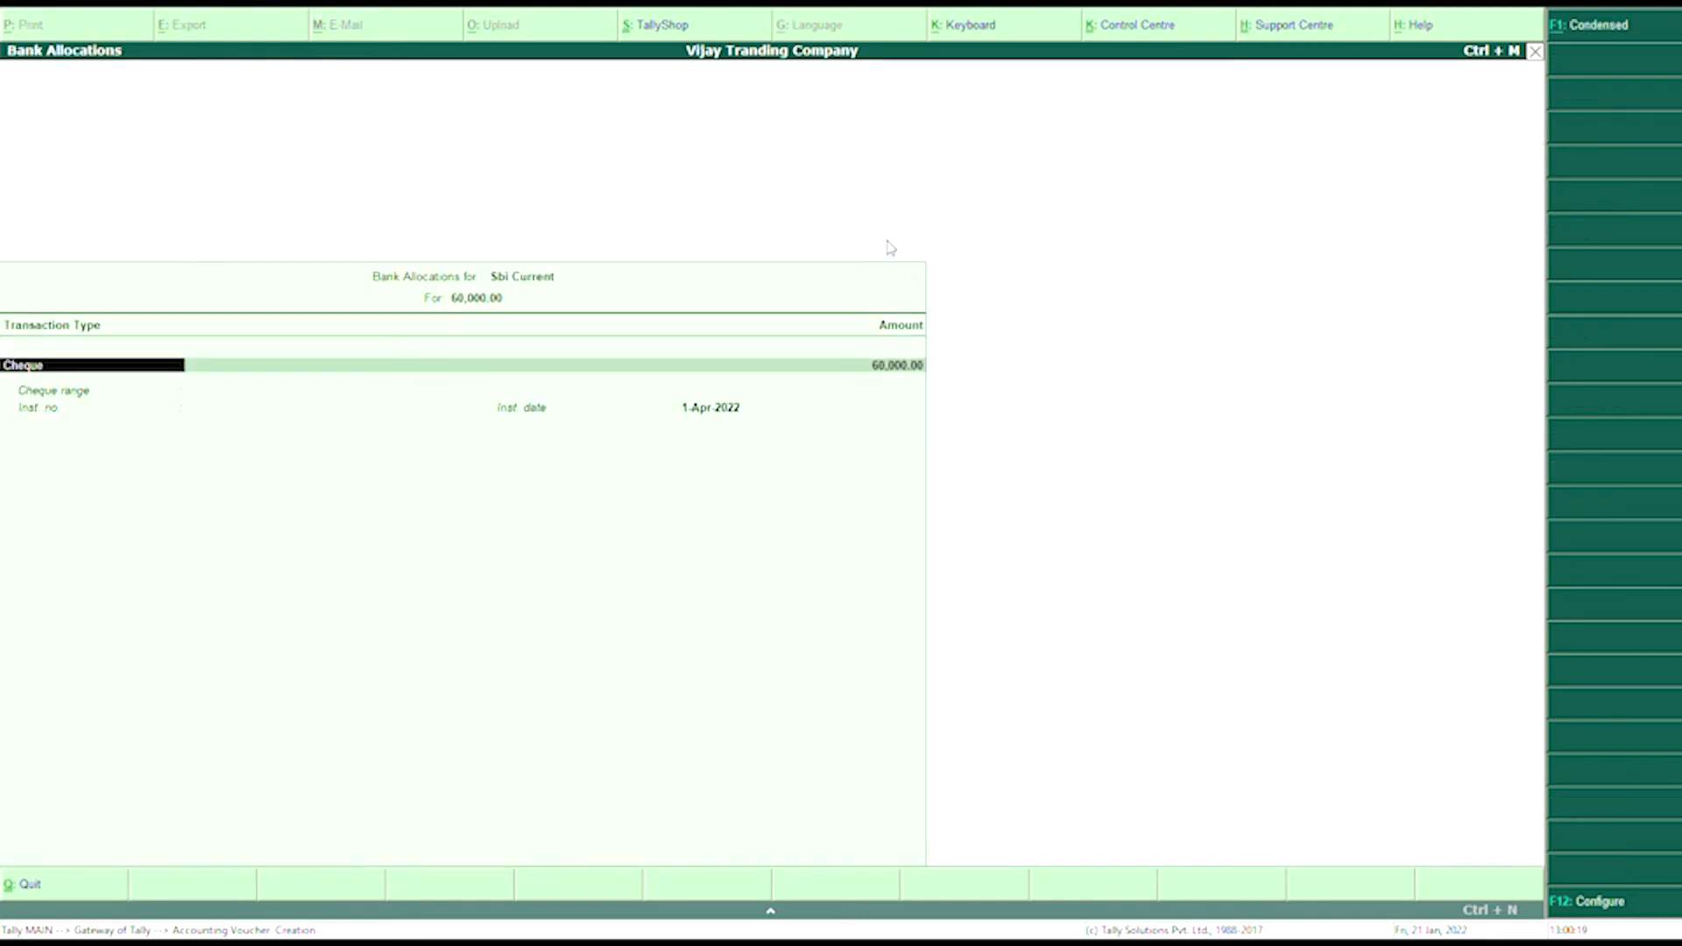
# - Pass through the bank allocation details and save Contra voucher 2
pyautogui.press('Return')
pyautogui.press('Return')
pyautogui.press('Return')
pyautogui.press('Return')
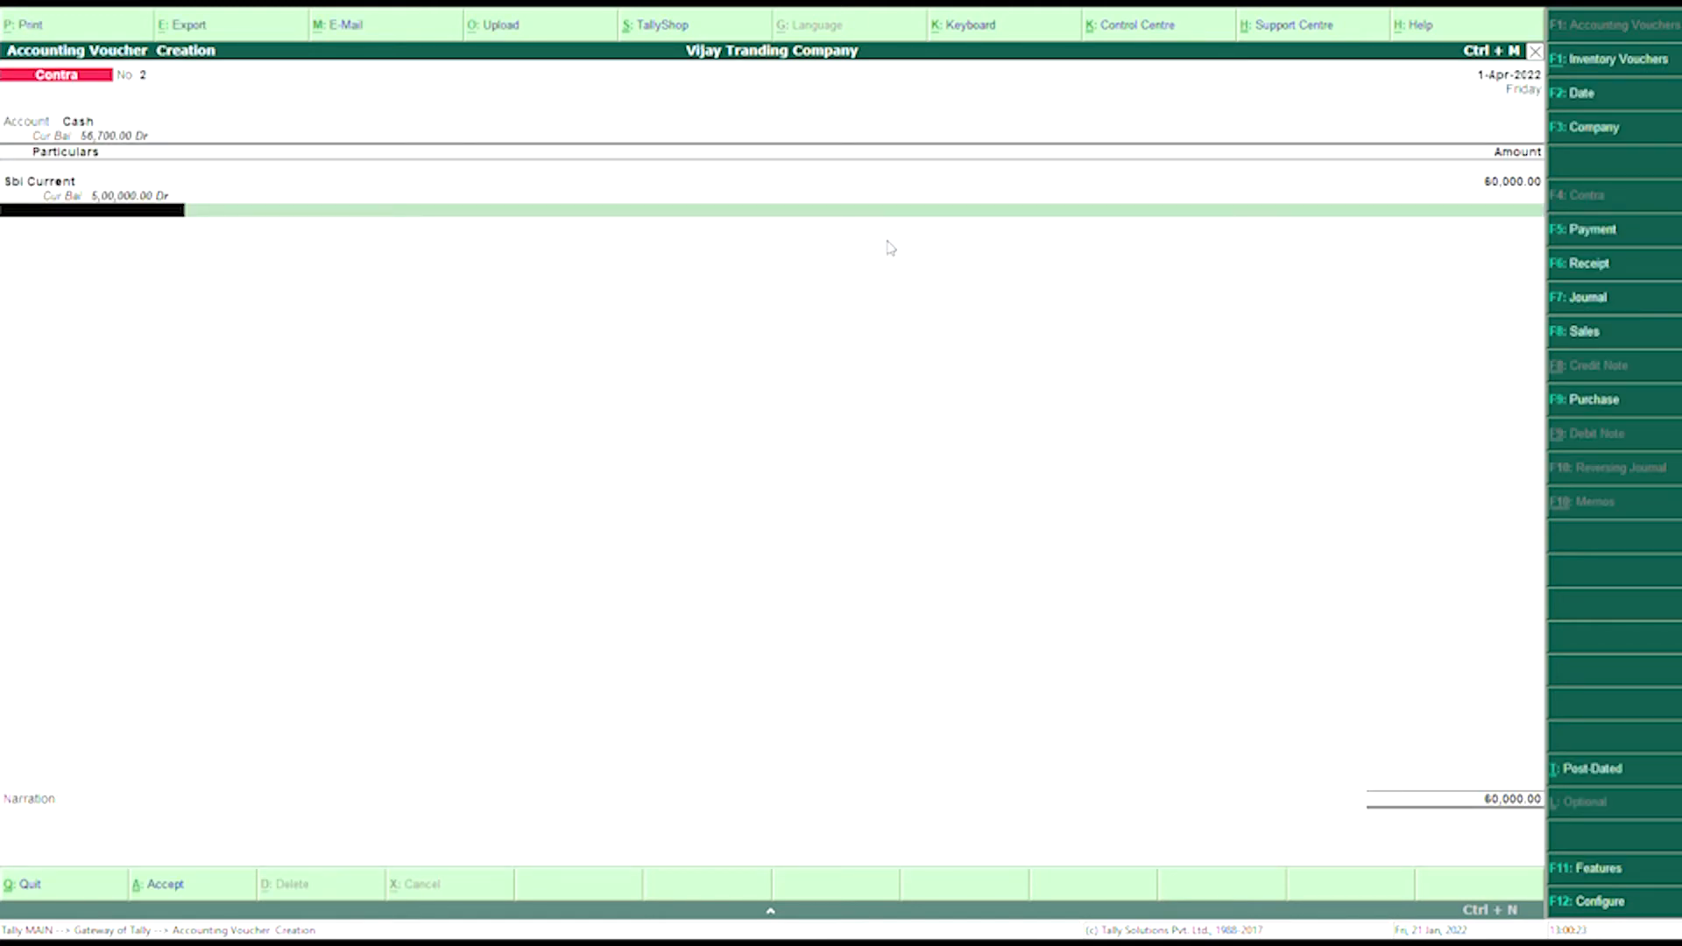
pyautogui.press('Return')
pyautogui.press('Return')
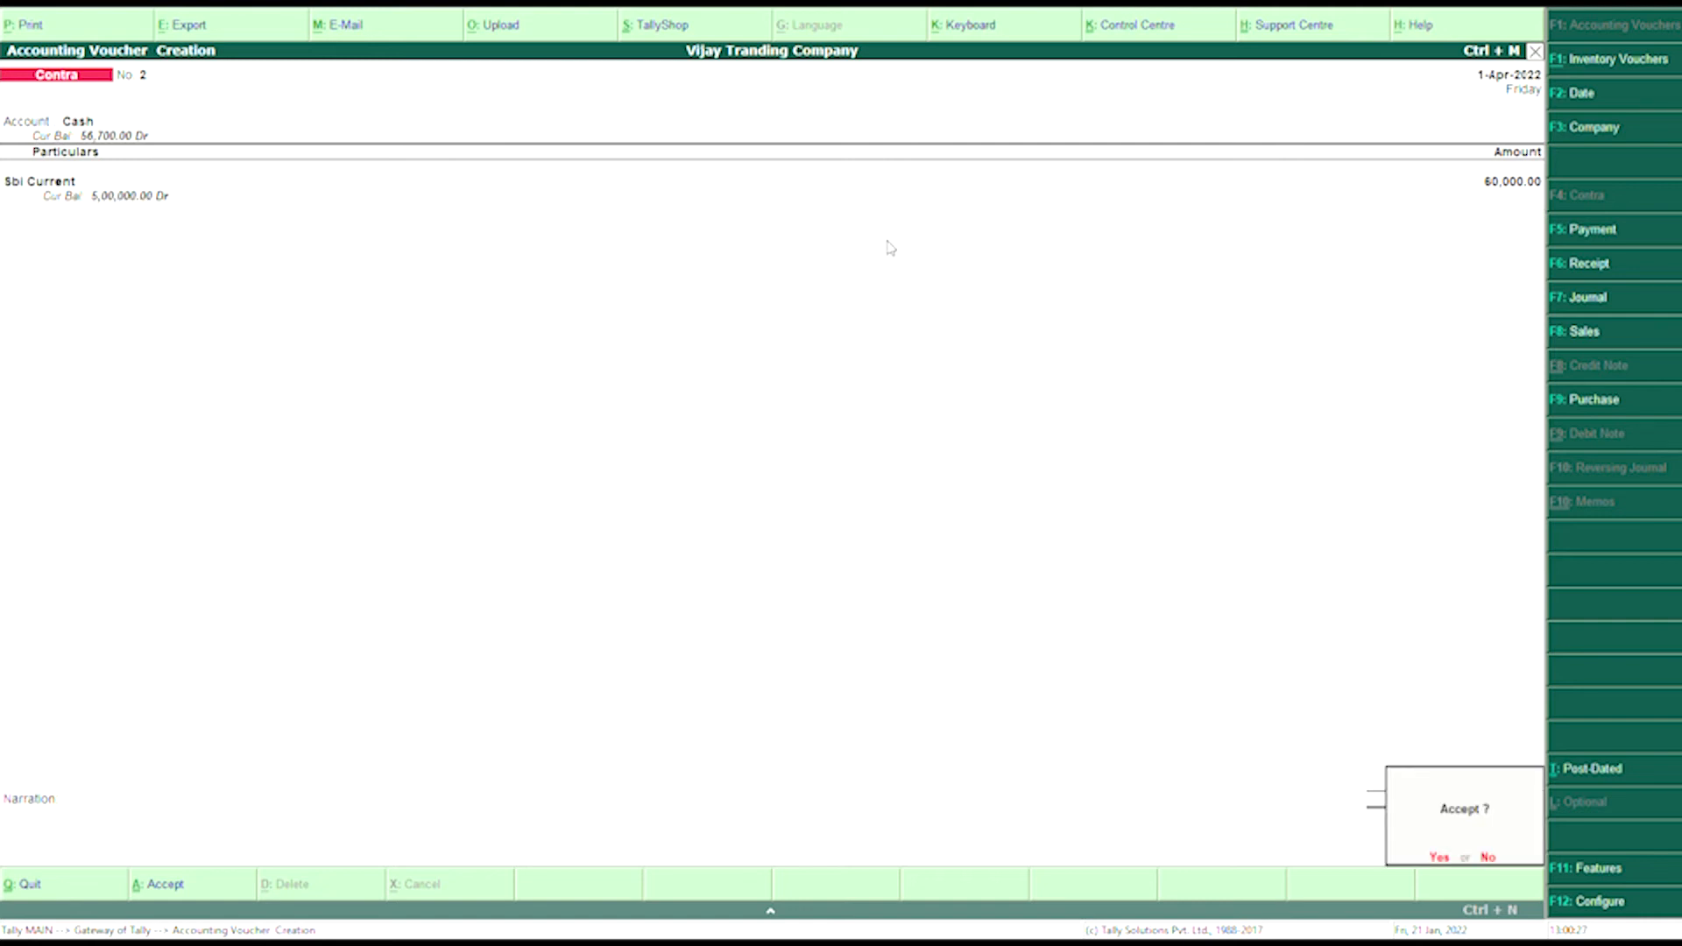
pyautogui.press('Return')
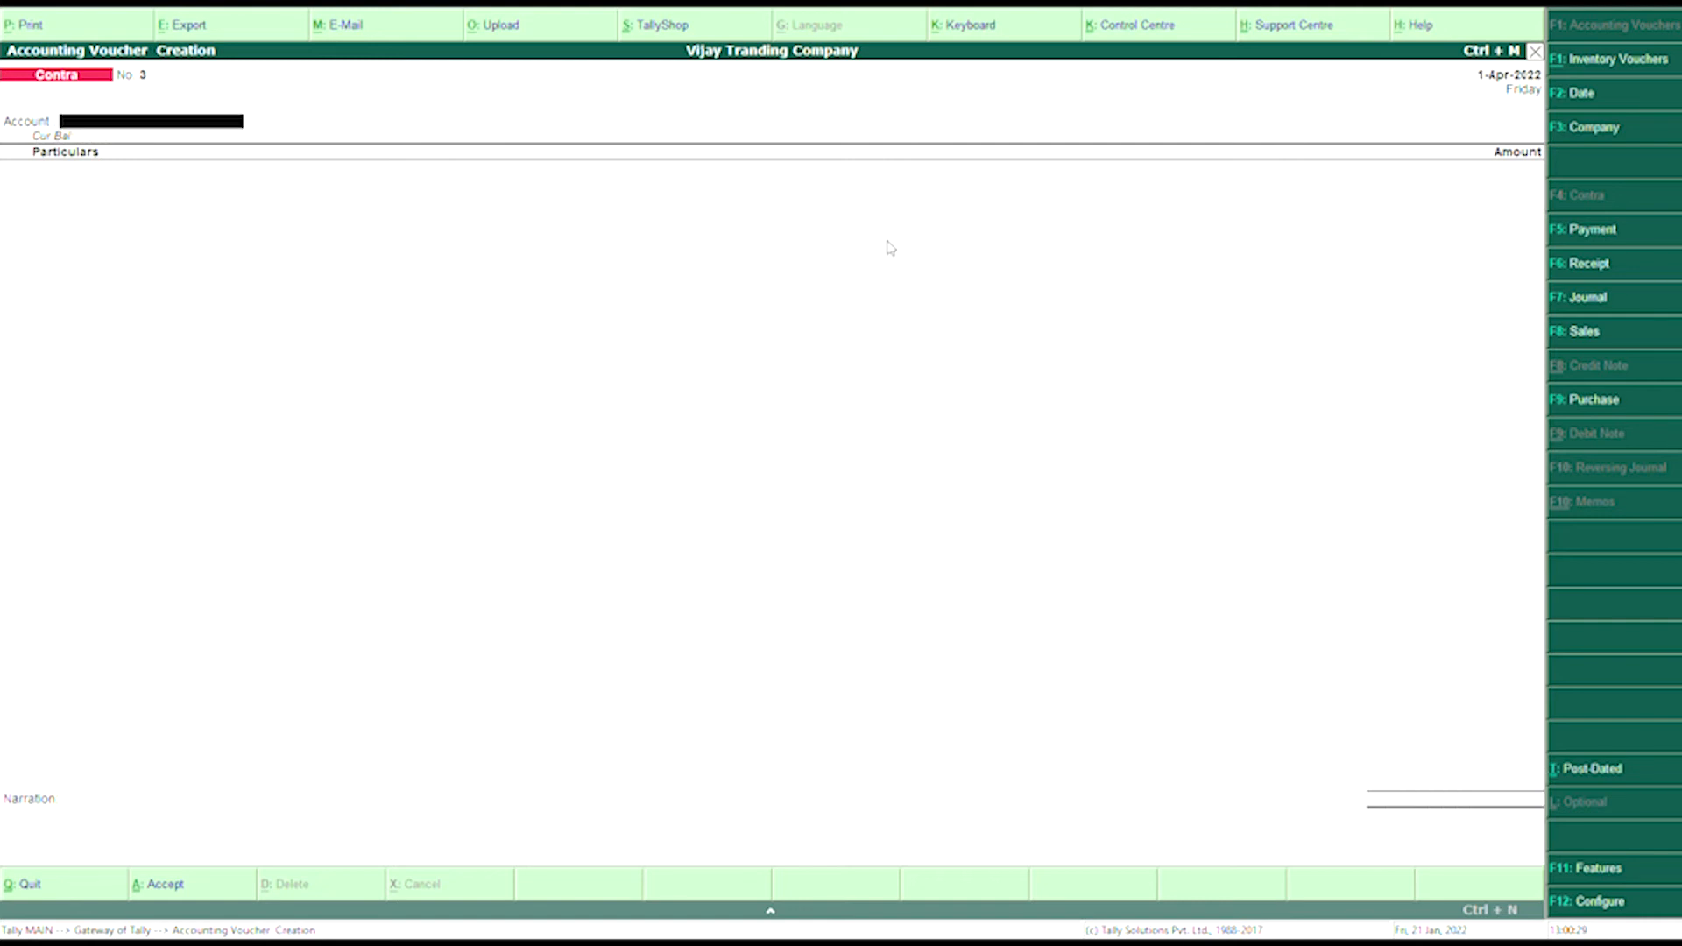
# - Switch from Contra to a new Purchase voucher with F9
pyautogui.press('F9')
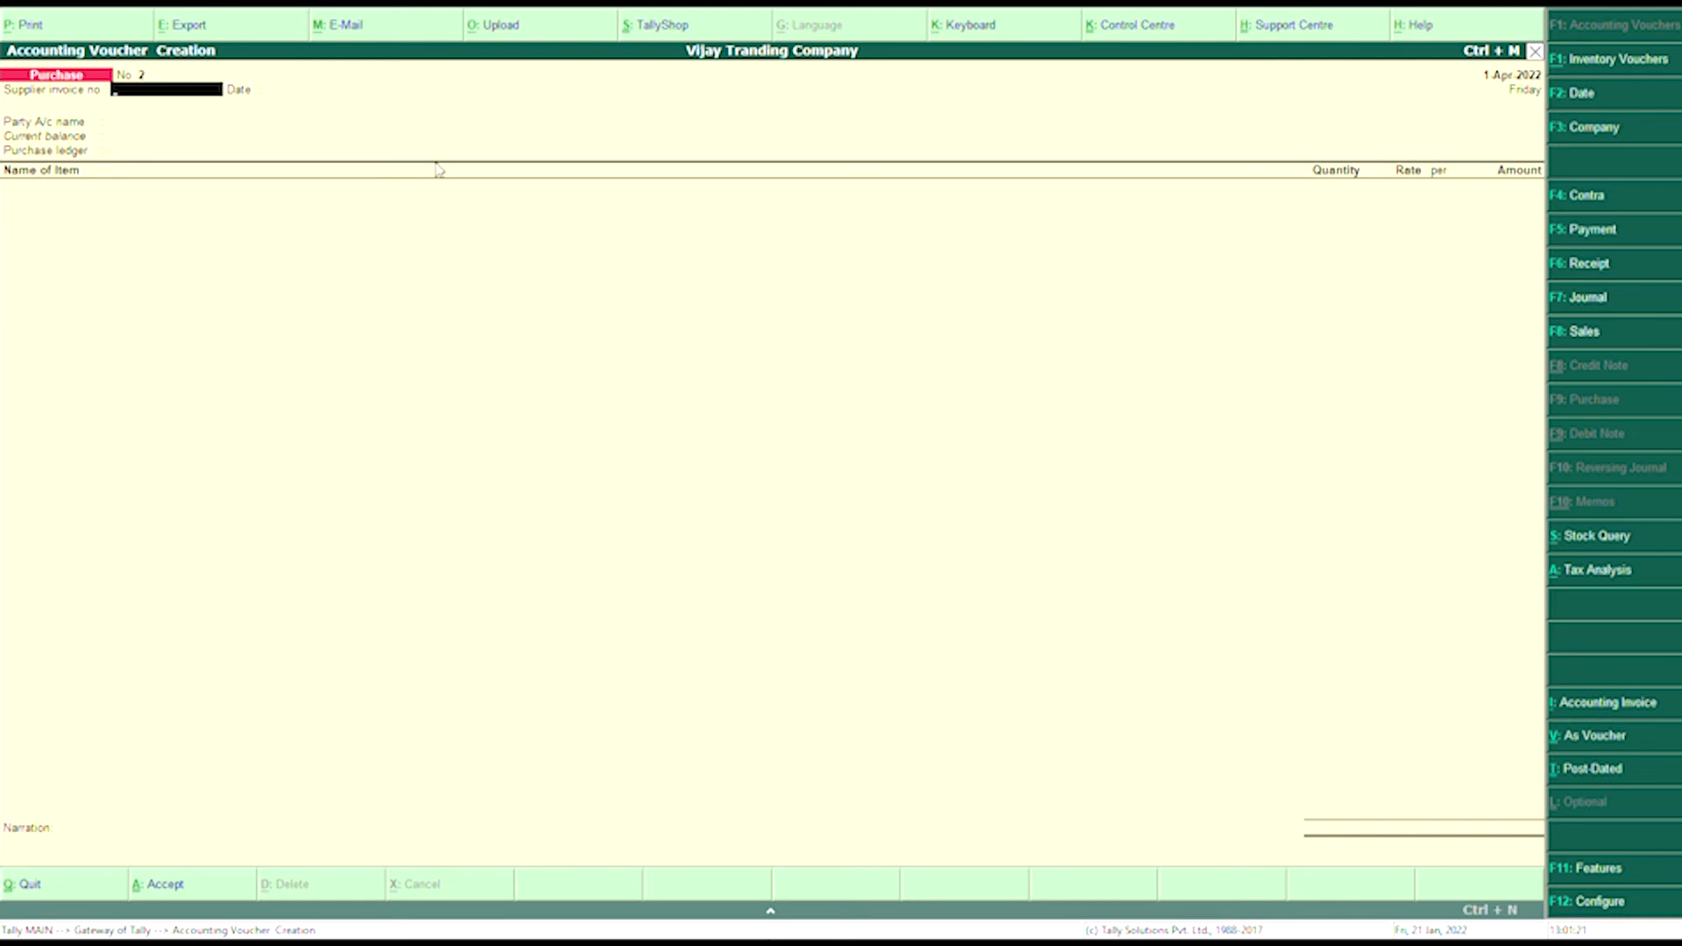
# - Enter supplier invoice 0147, date the voucher 02.04.2022, and choose Cash as the party
pyautogui.write('0147')
pyautogui.press('Return')
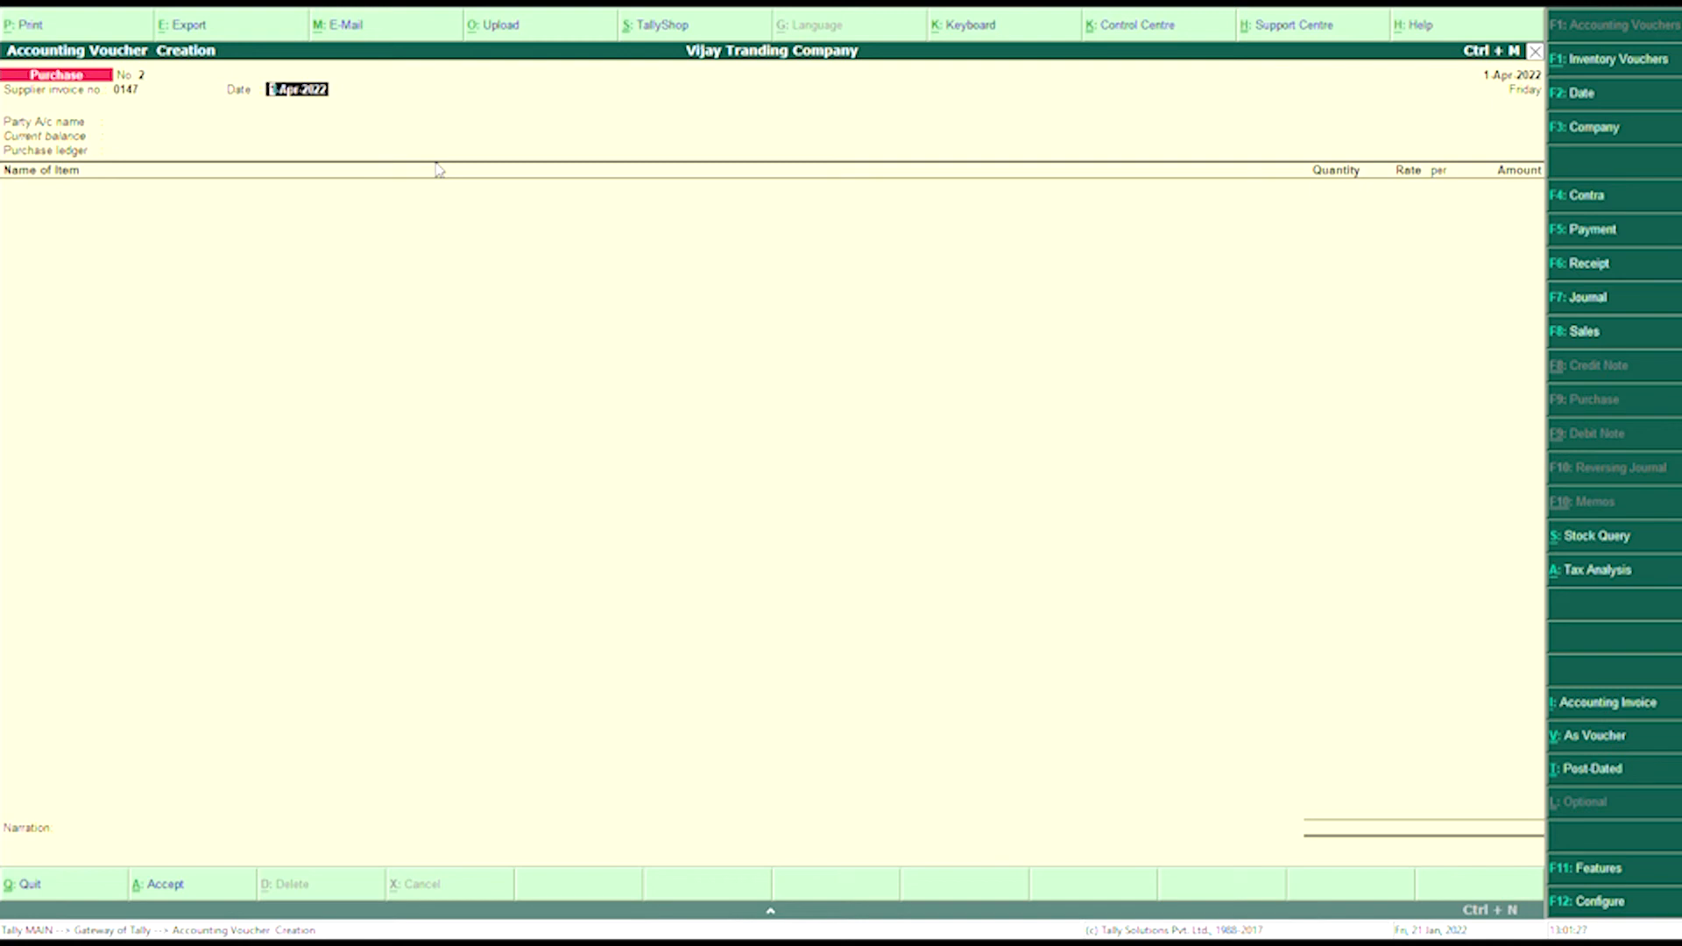
pyautogui.press('F2')
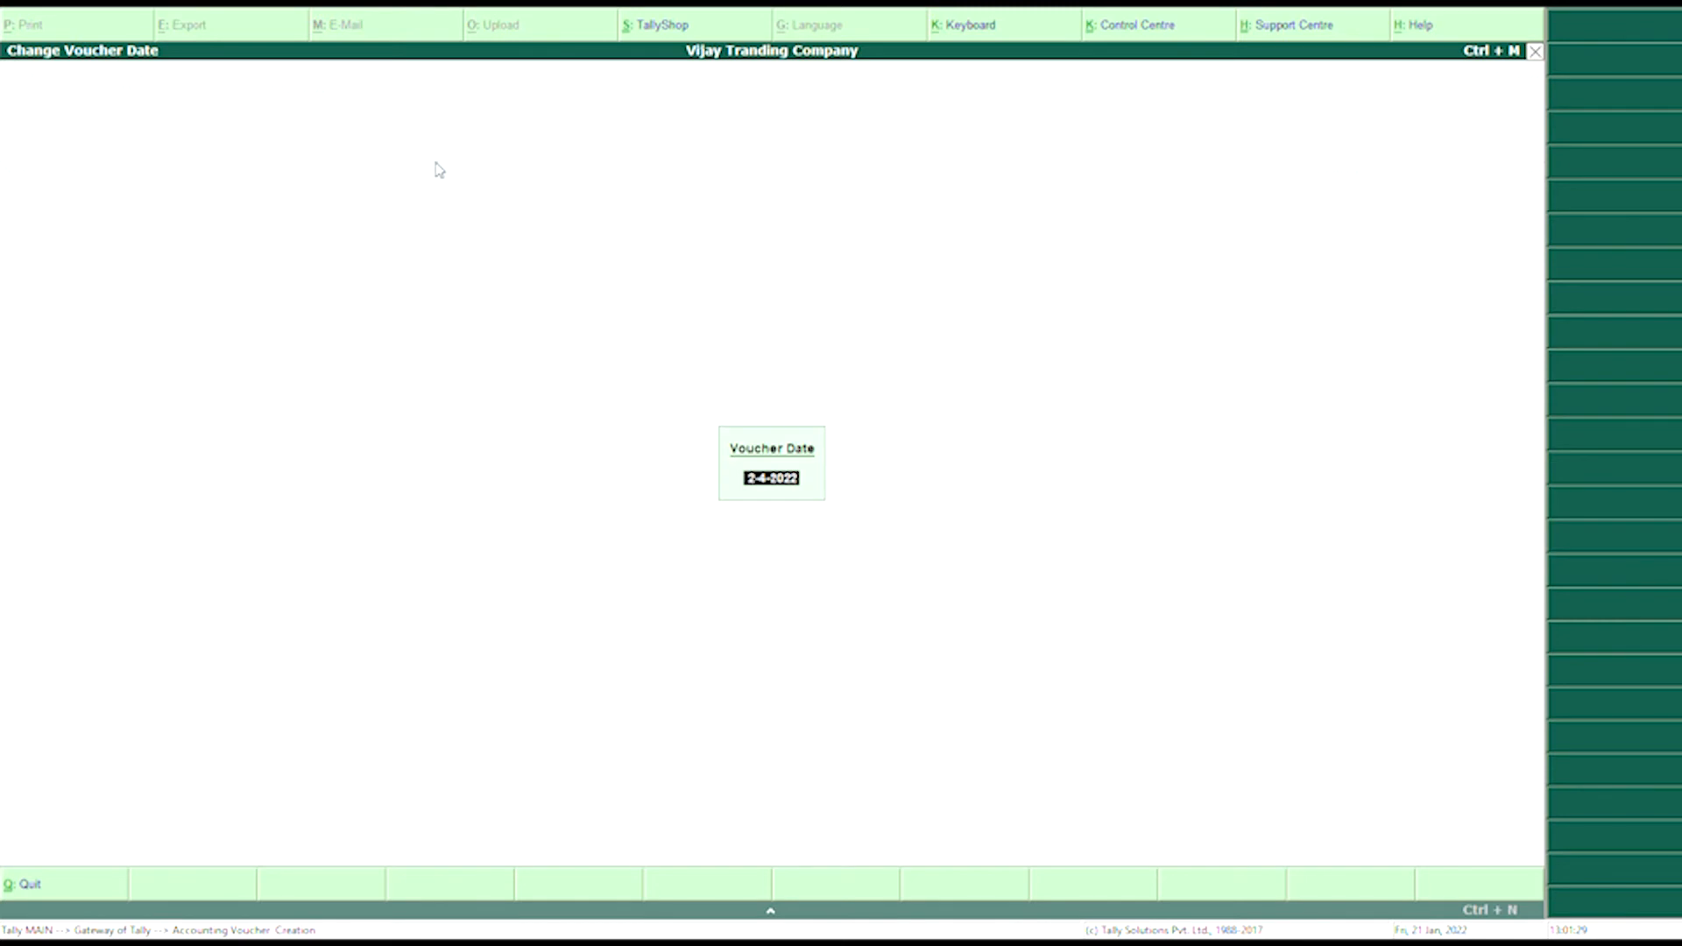
pyautogui.write('02.04.2022')
pyautogui.press('Return')
pyautogui.press('Return')
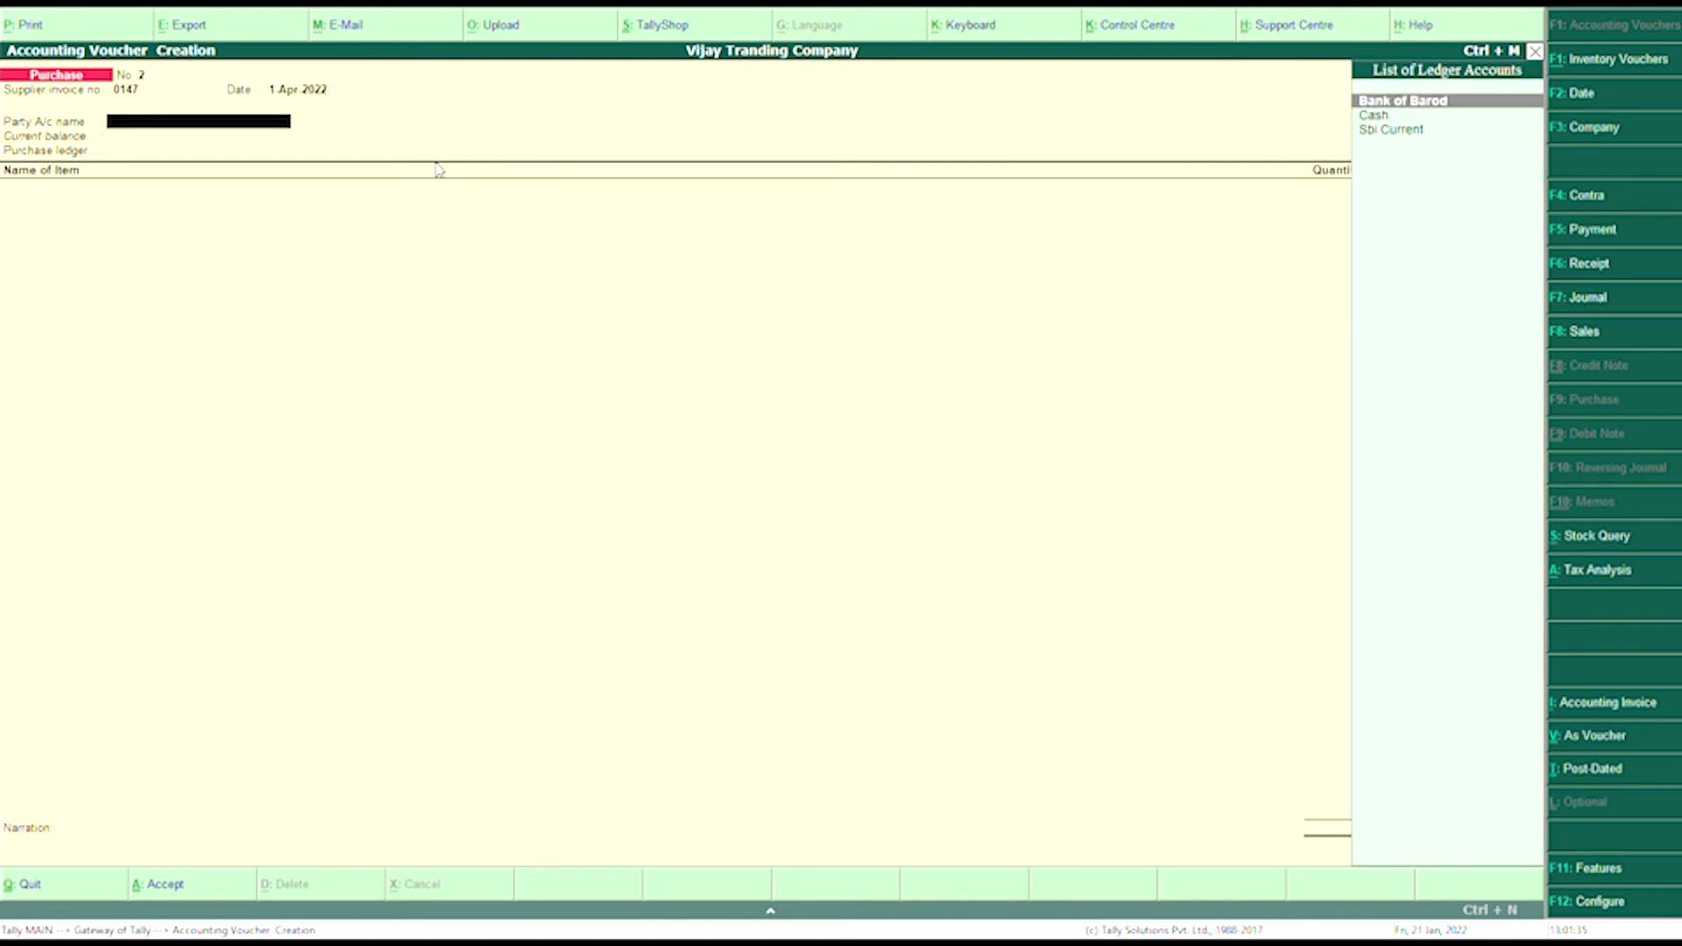
pyautogui.write('Cas')
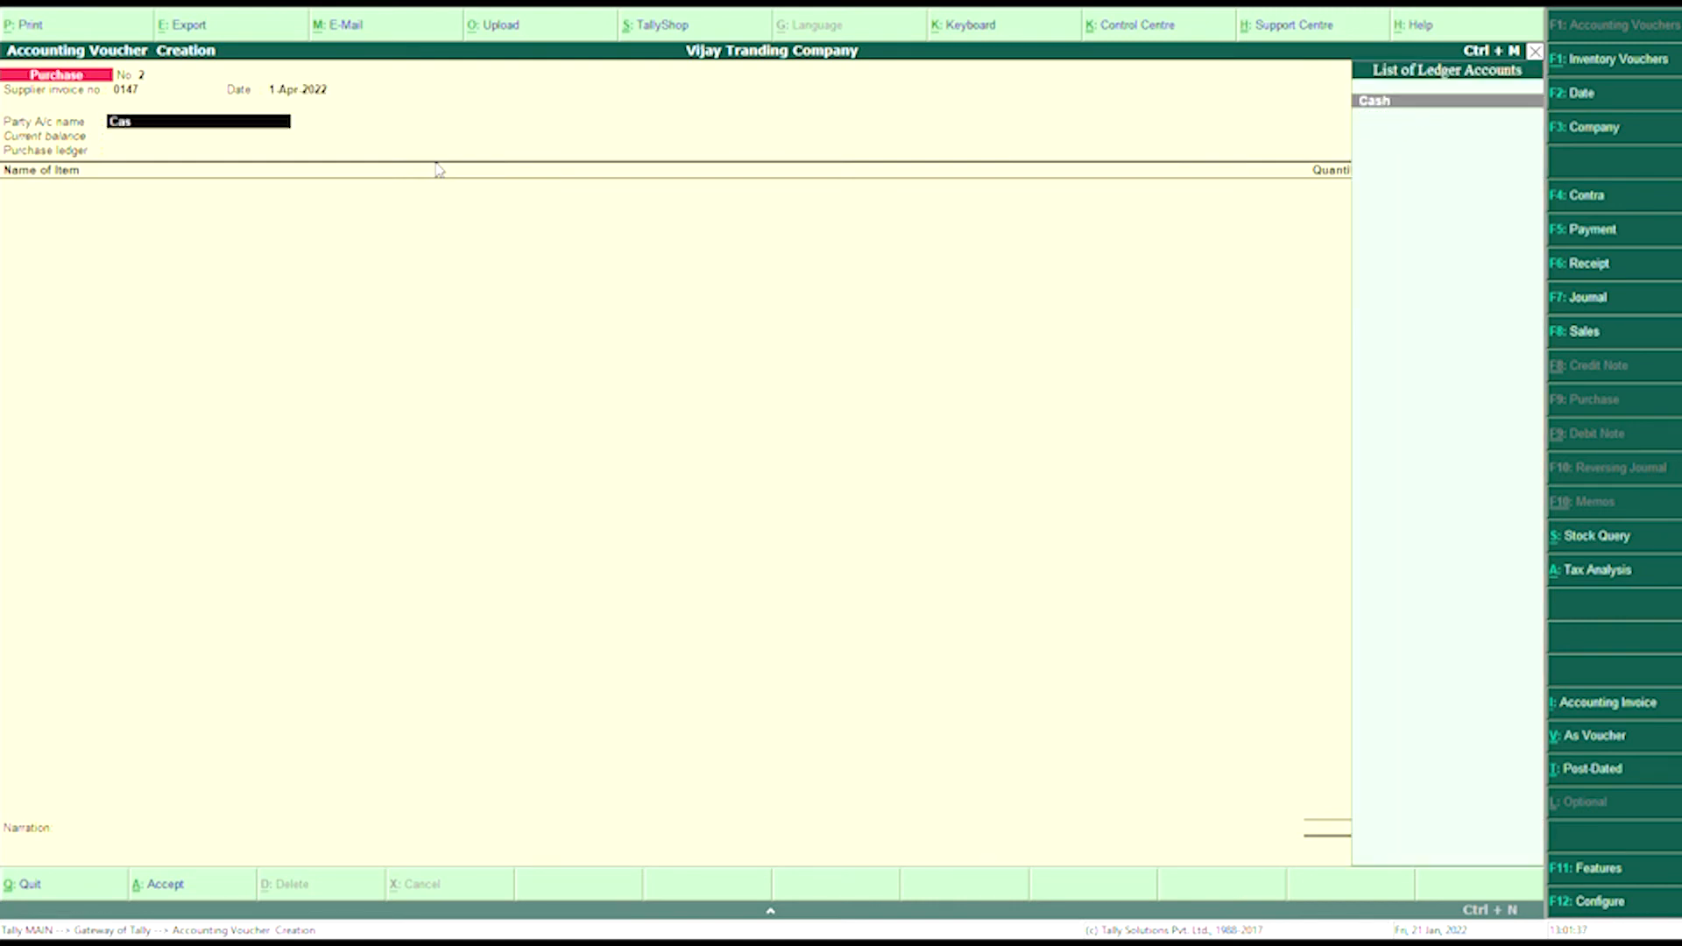
pyautogui.press('Return')
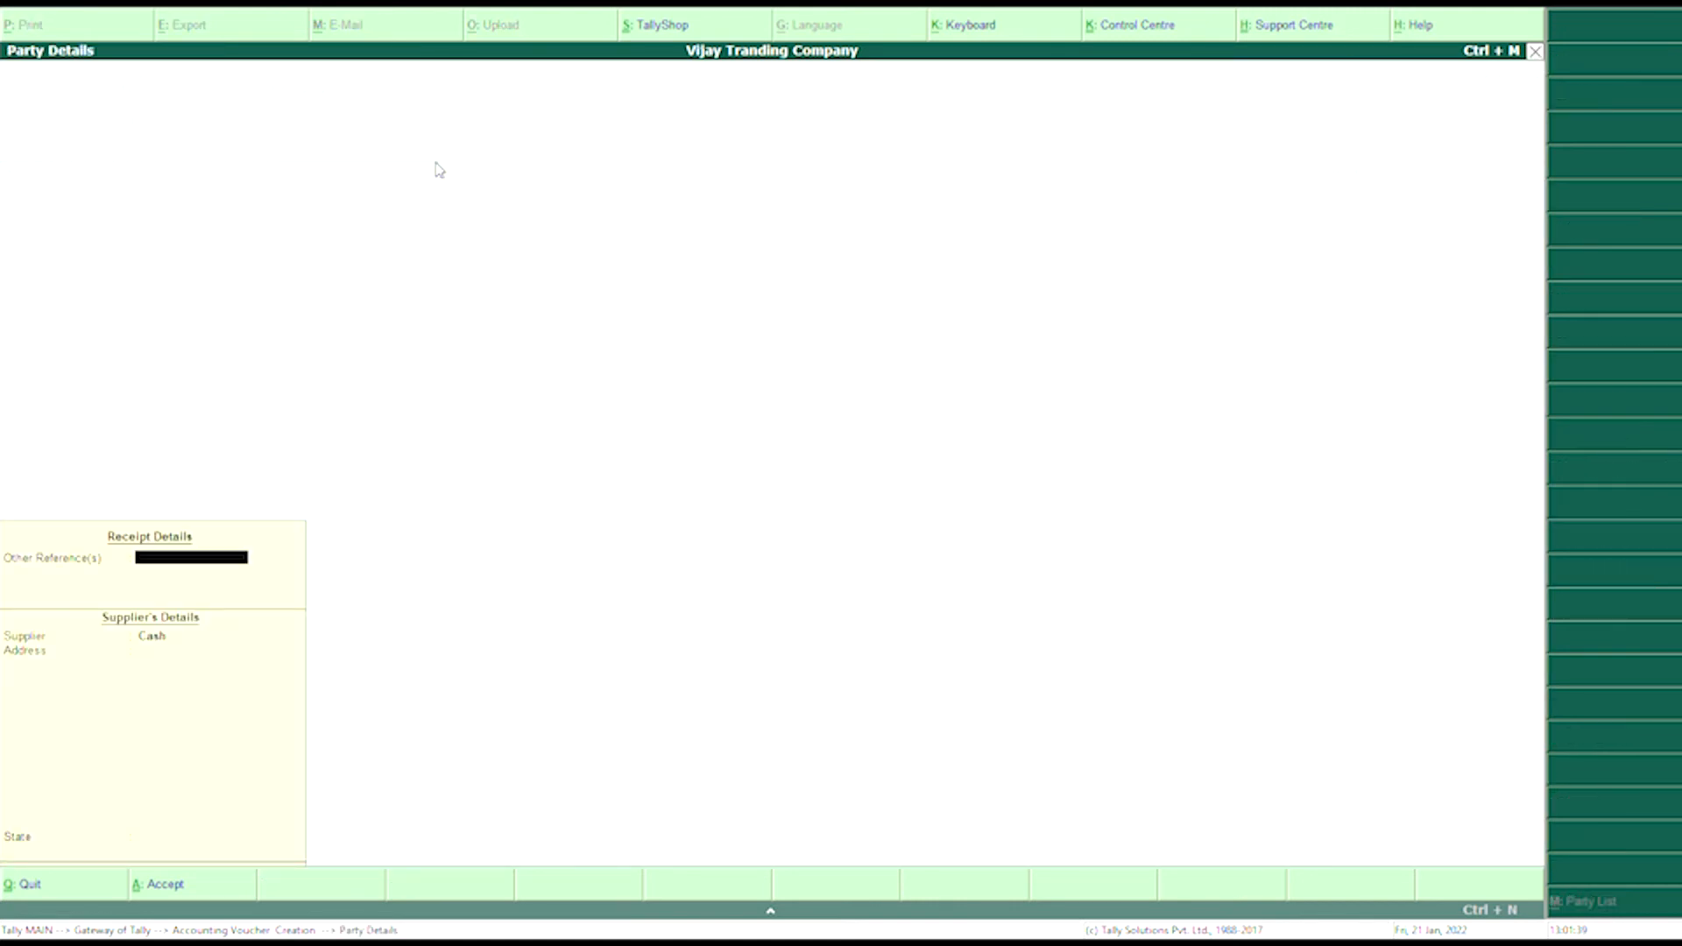
# - Set Other Reference to Cash and enter the supplier's name
pyautogui.write('Cash')
pyautogui.press('Return')
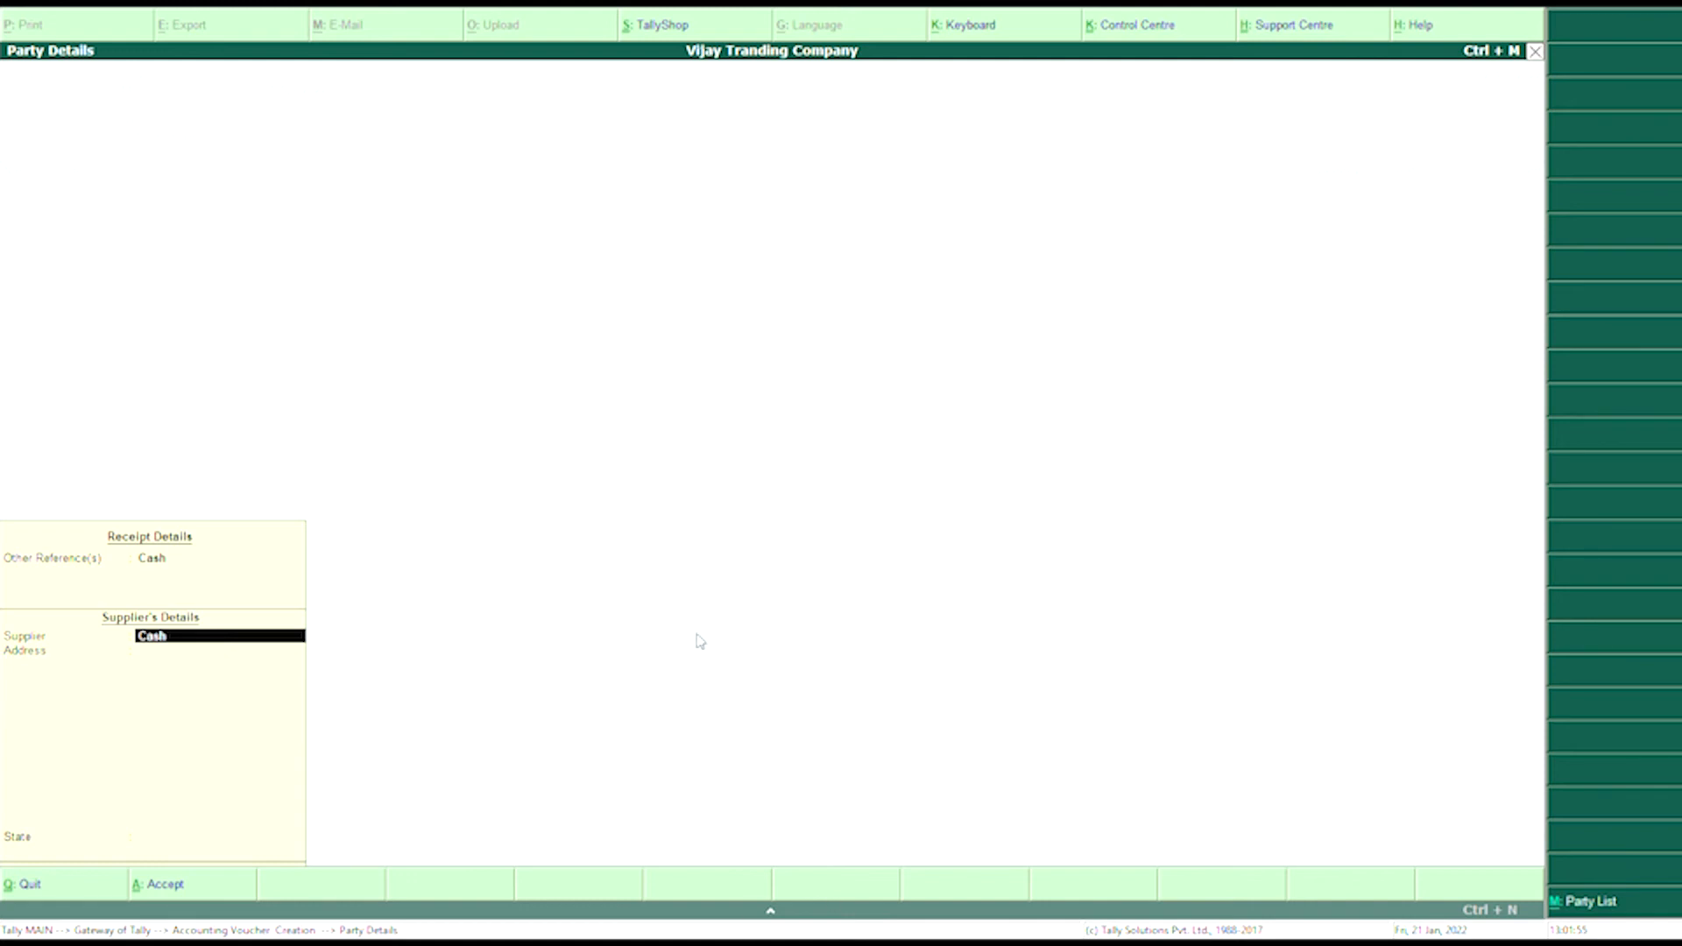
pyautogui.press('Return')
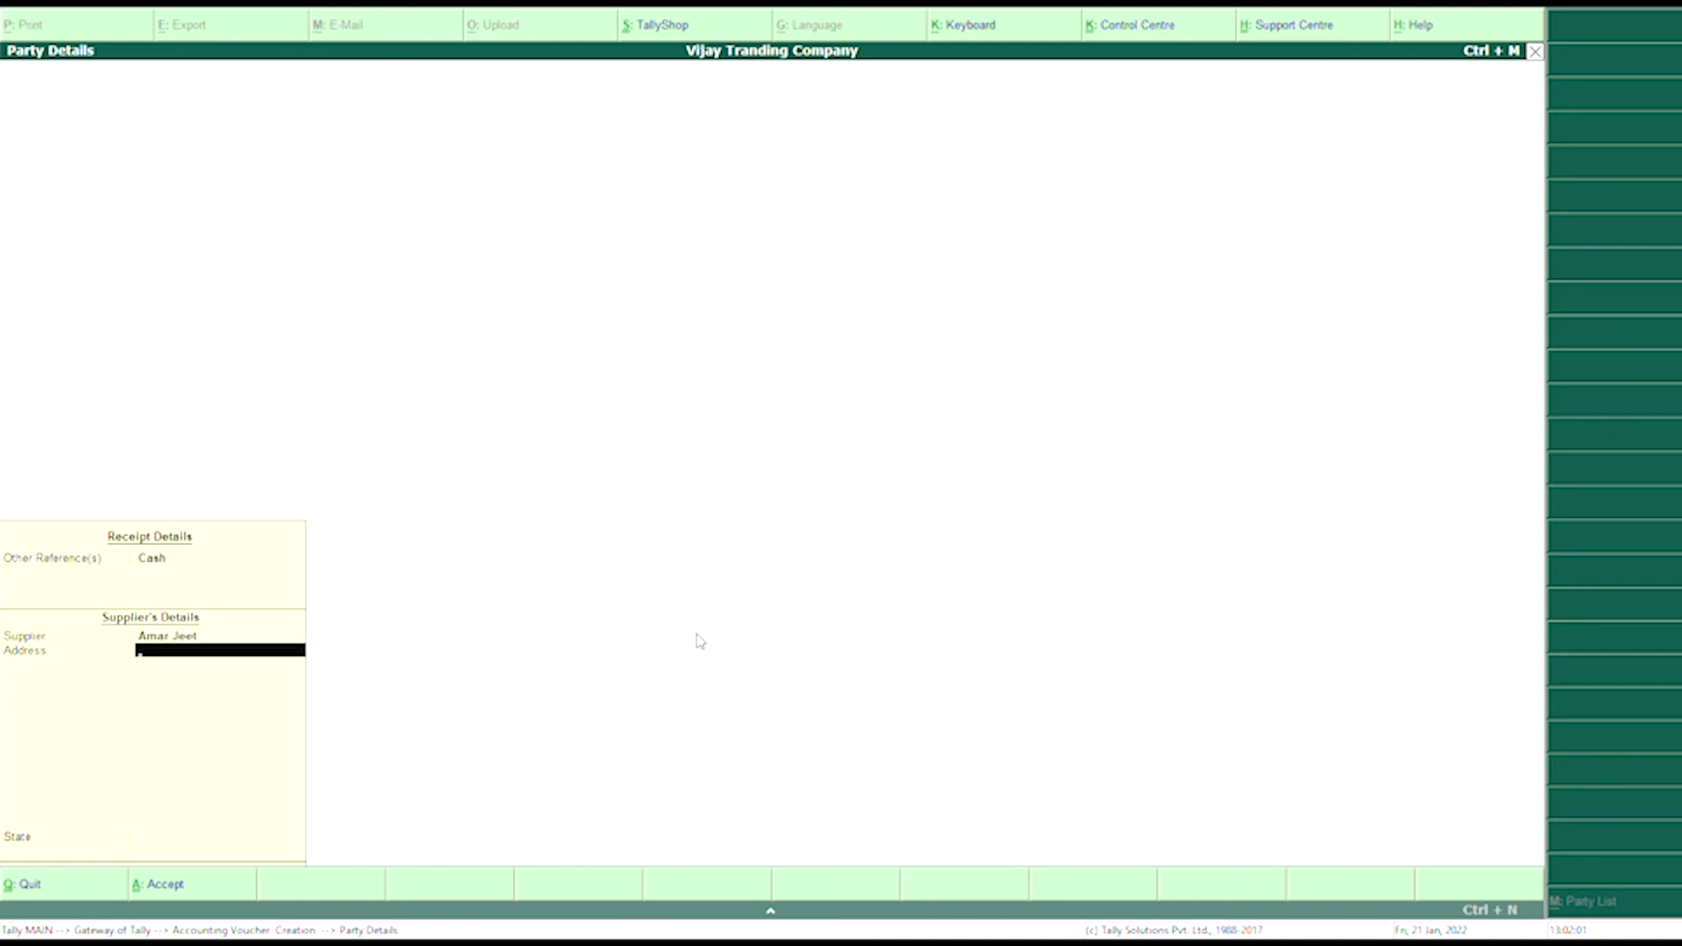
# - Enter the supplier's two-line address and choose Rajasthan as the state
pyautogui.write('Lal Ghanta H')
pyautogui.press('BackSpace')
pyautogui.write('Ghar')
pyautogui.press('Return')
pyautogui.write('Chure')
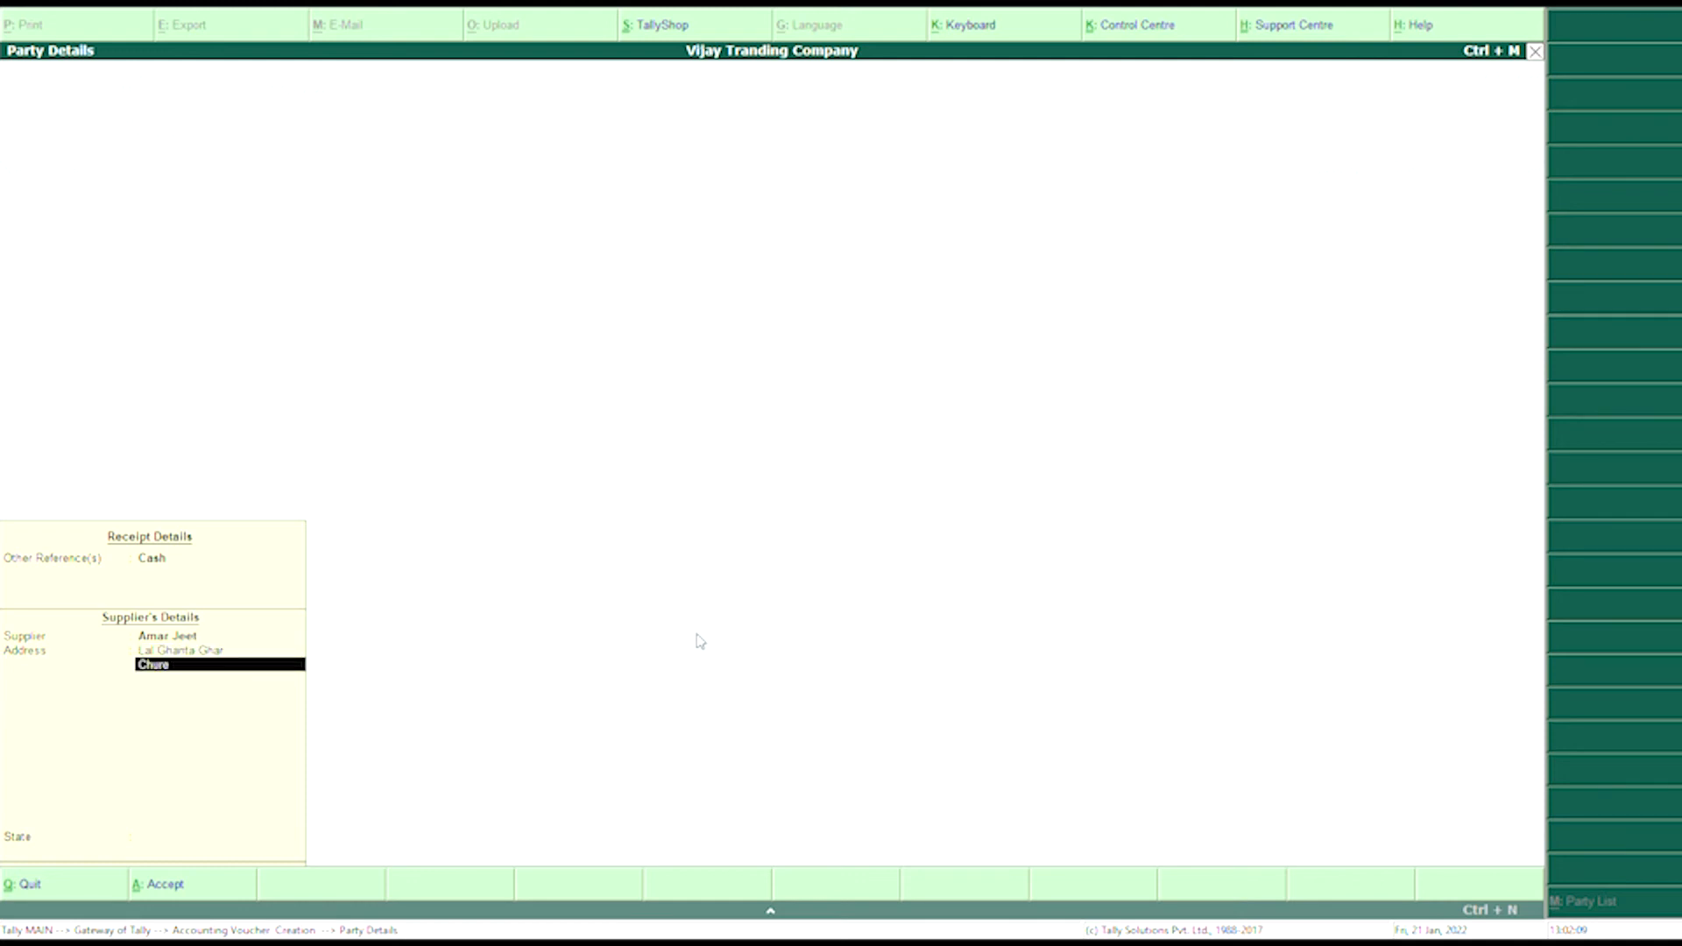
pyautogui.press('BackSpace')
pyautogui.write('u')
pyautogui.press('Return')
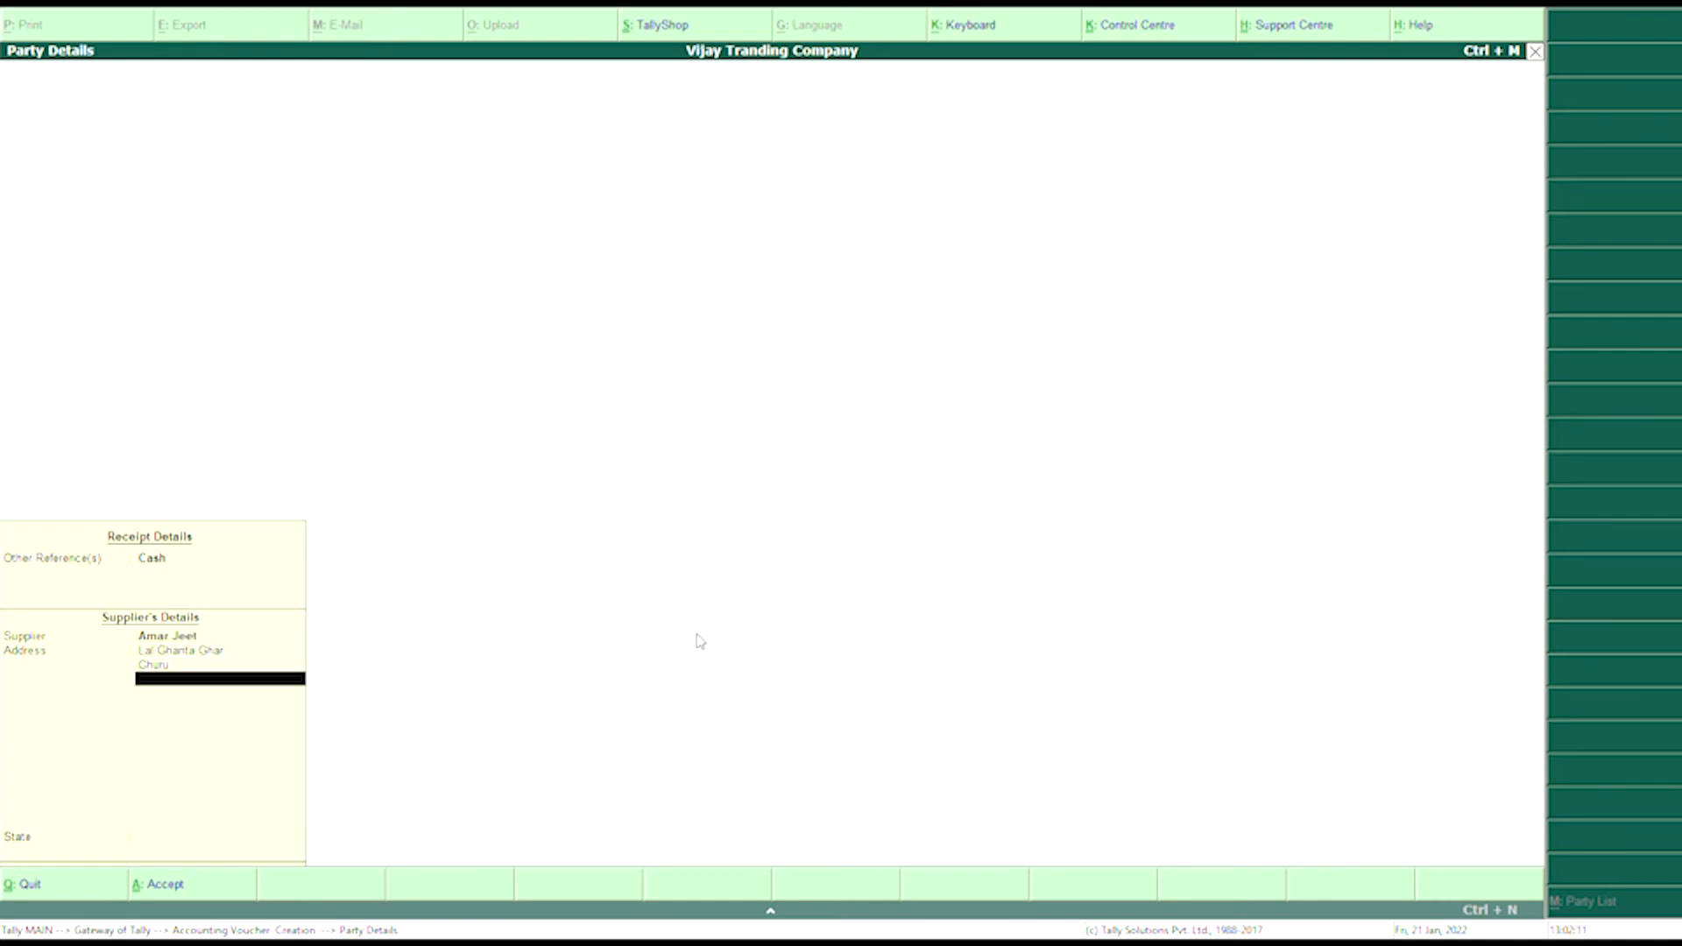
pyautogui.press('Return')
pyautogui.write('R')
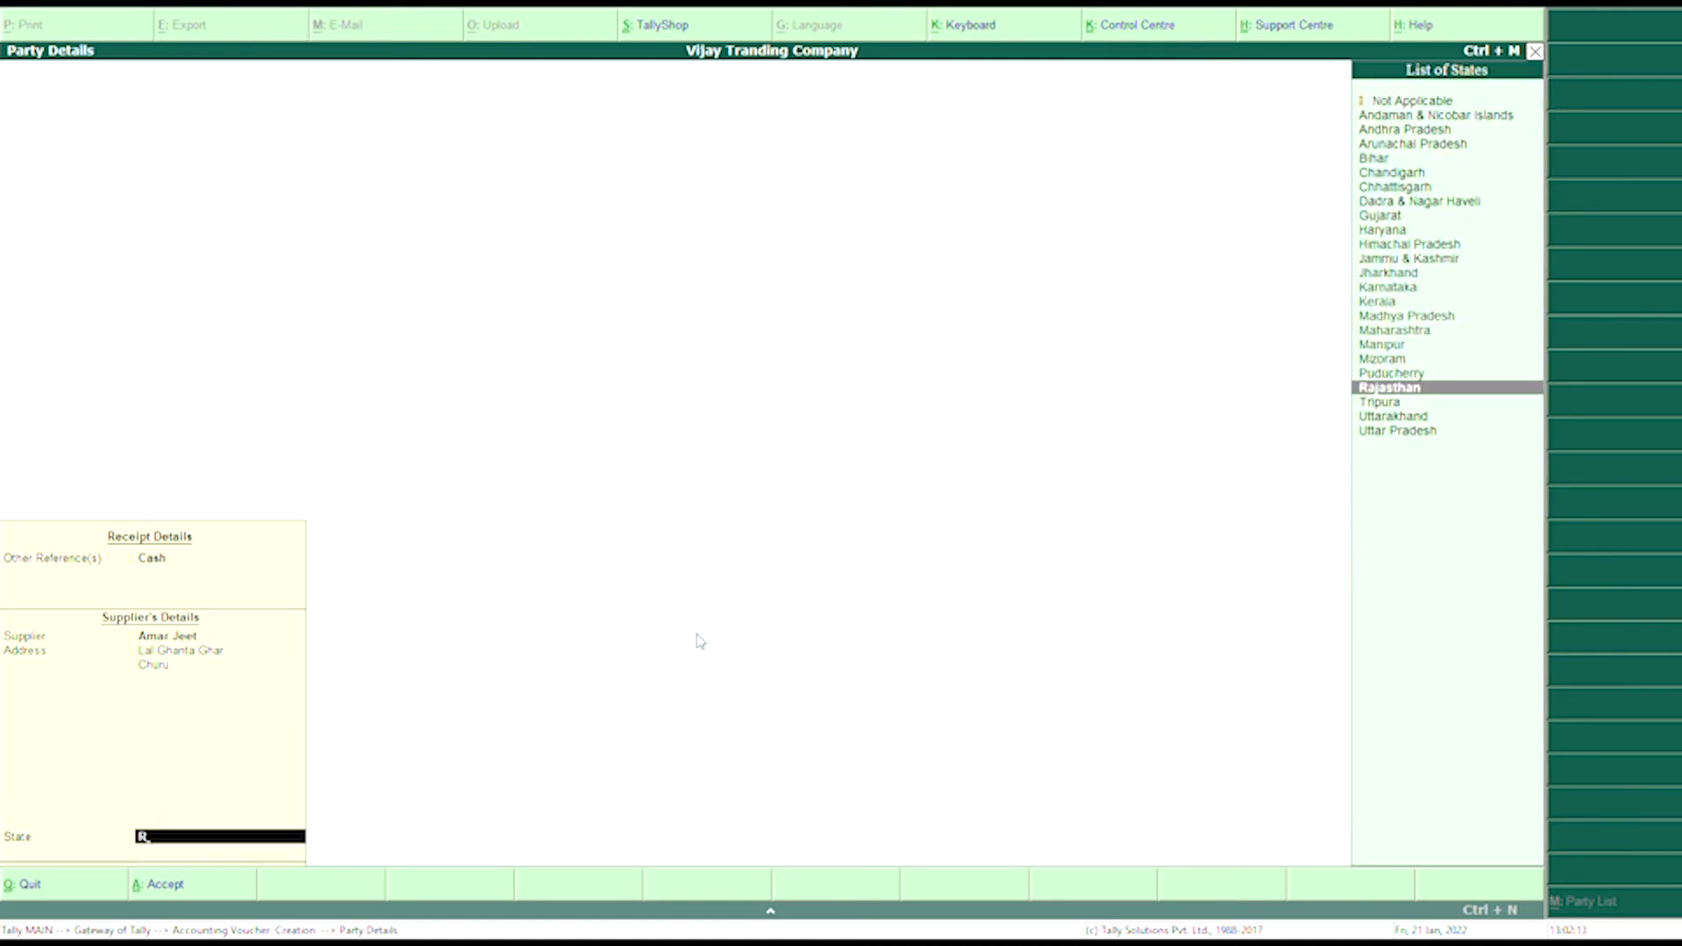
pyautogui.press('Return')
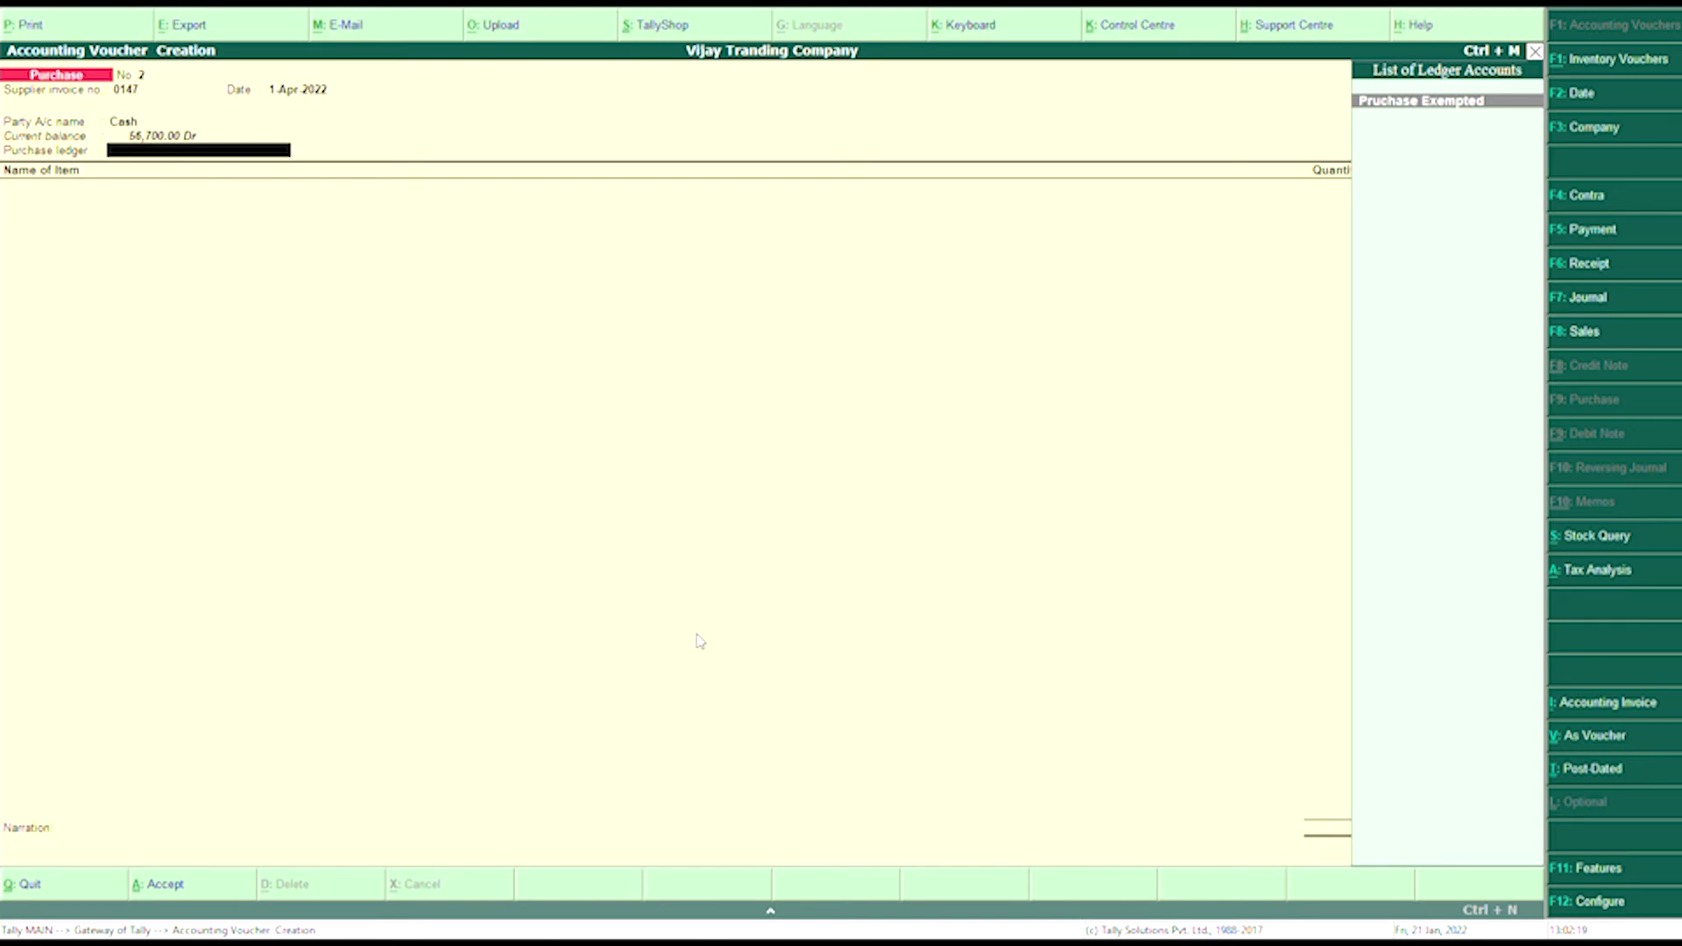
# - Choose Purchase Exempted as the purchase ledger and start the first item line
pyautogui.press('Return')
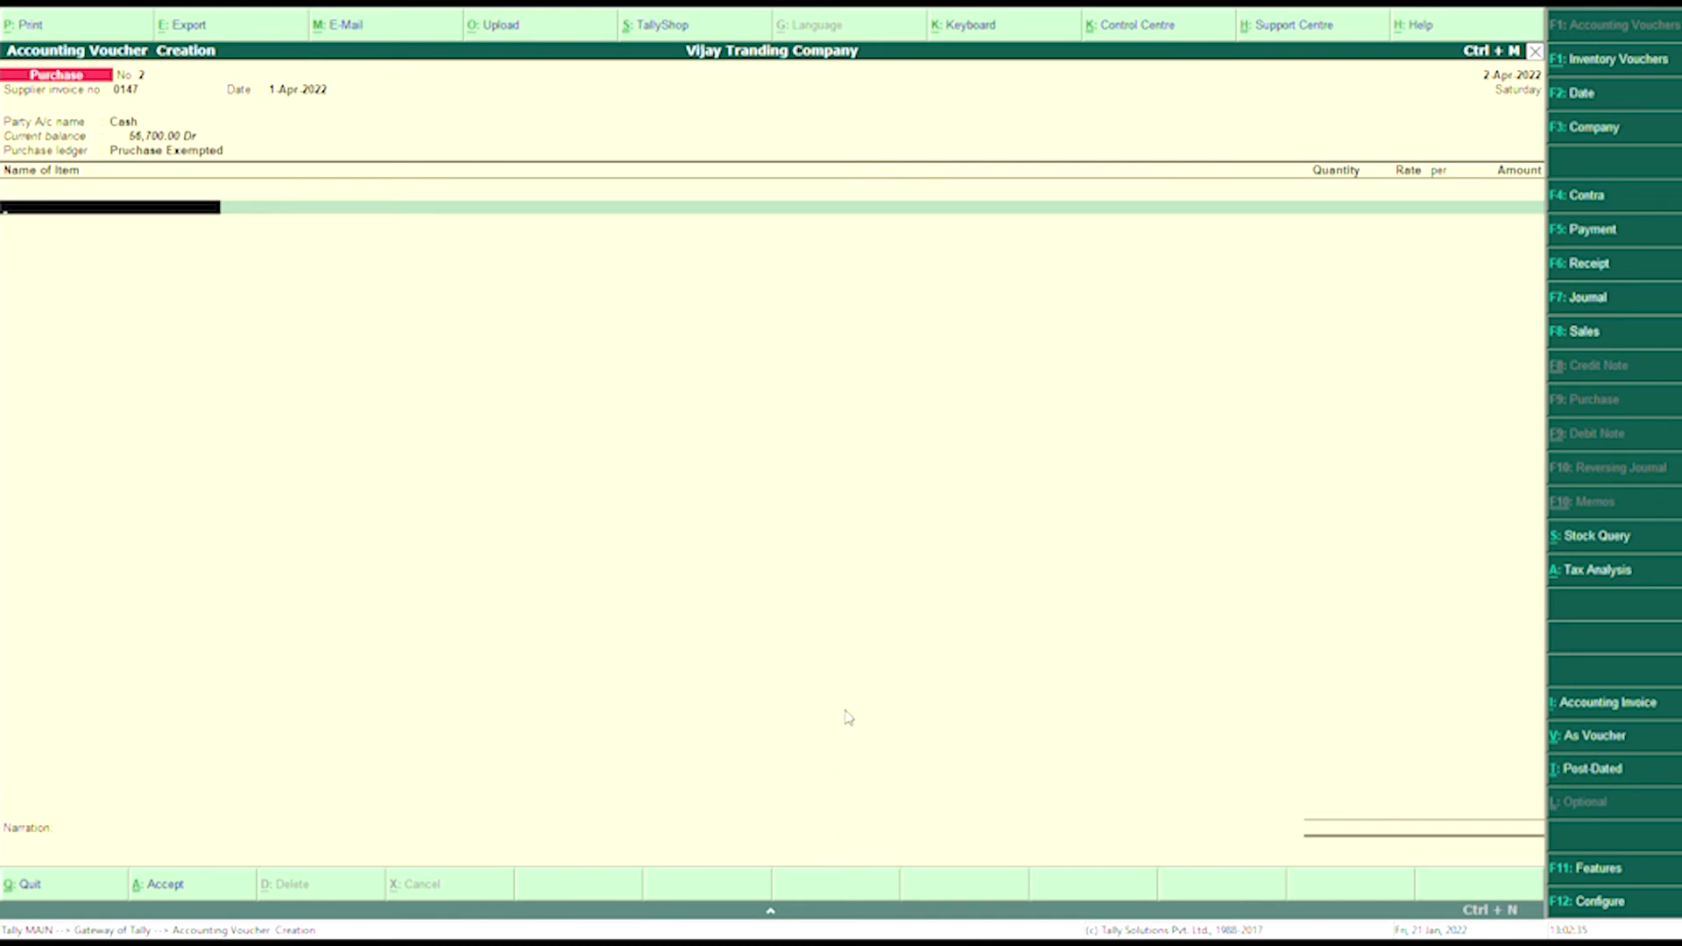
pyautogui.press('space')
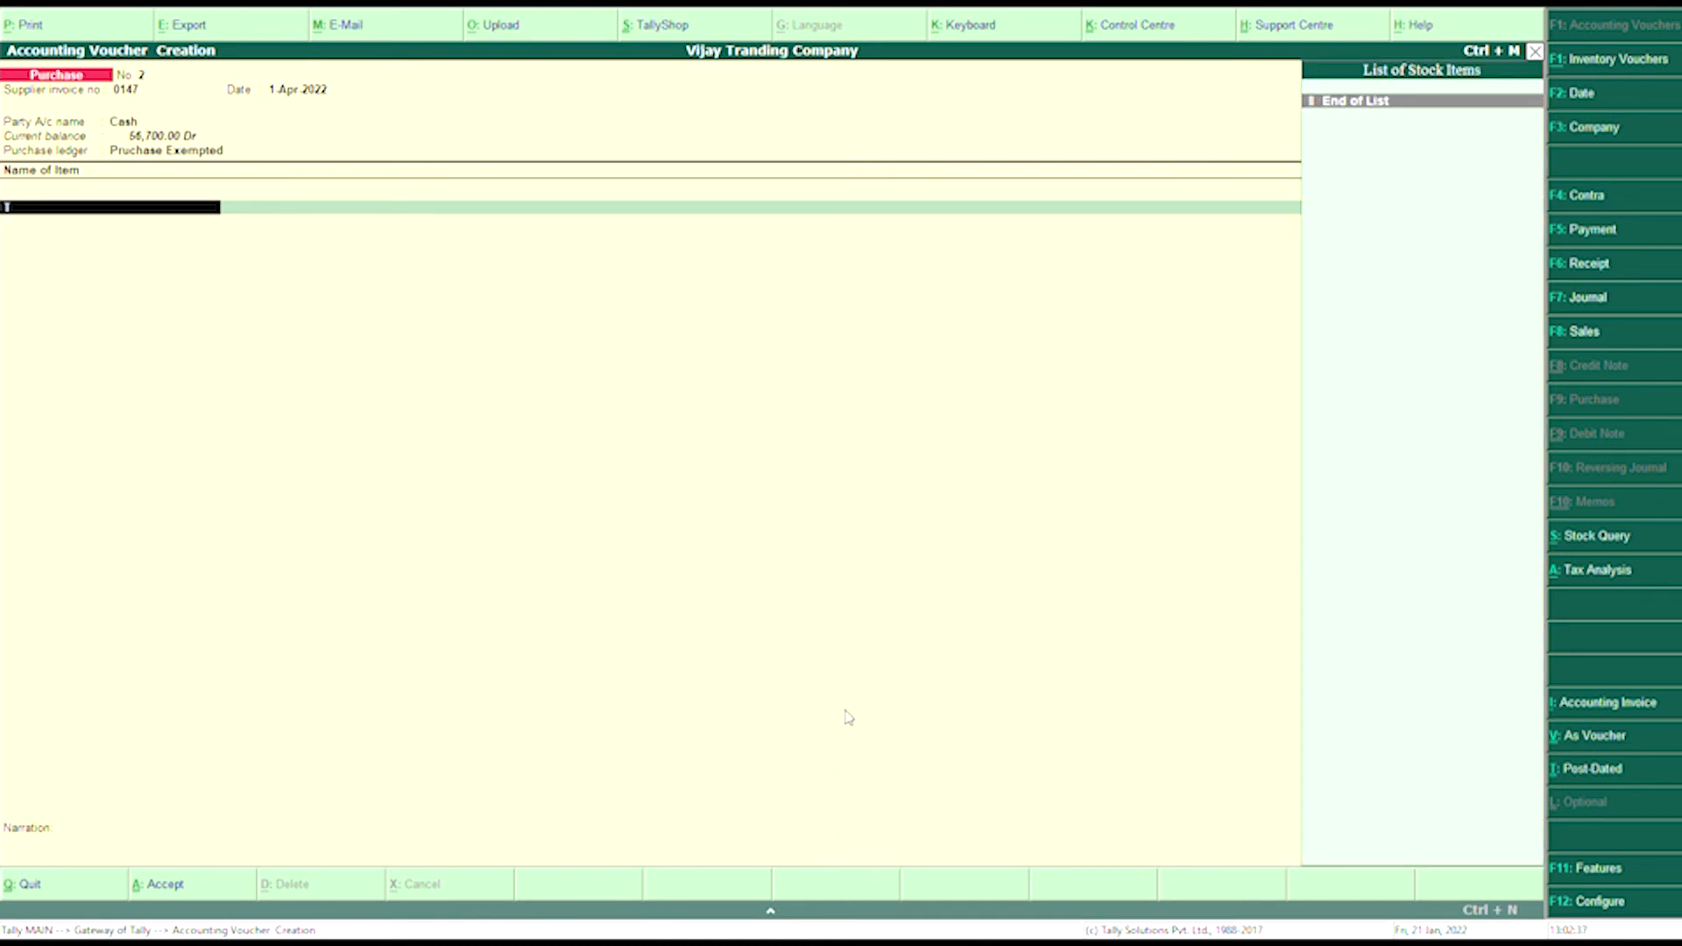
pyautogui.press('Return')
pyautogui.press('Return')
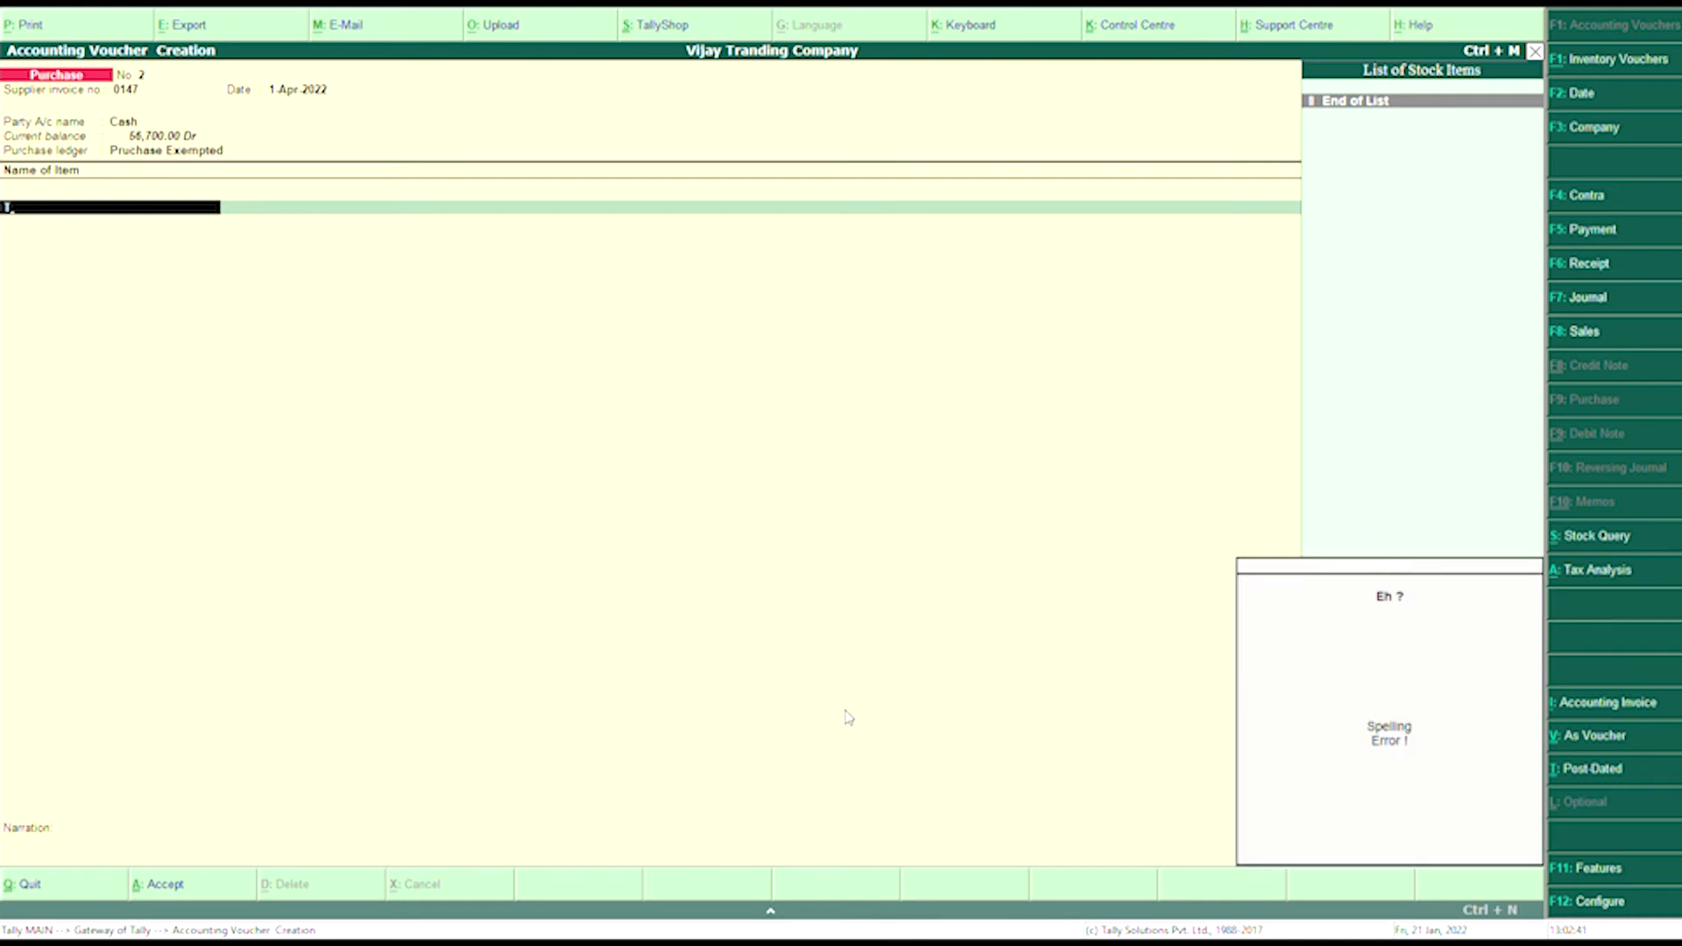
# - Create stock item Television under Item@00% in pcs as Goods
pyautogui.hotkey('alt', 'c')
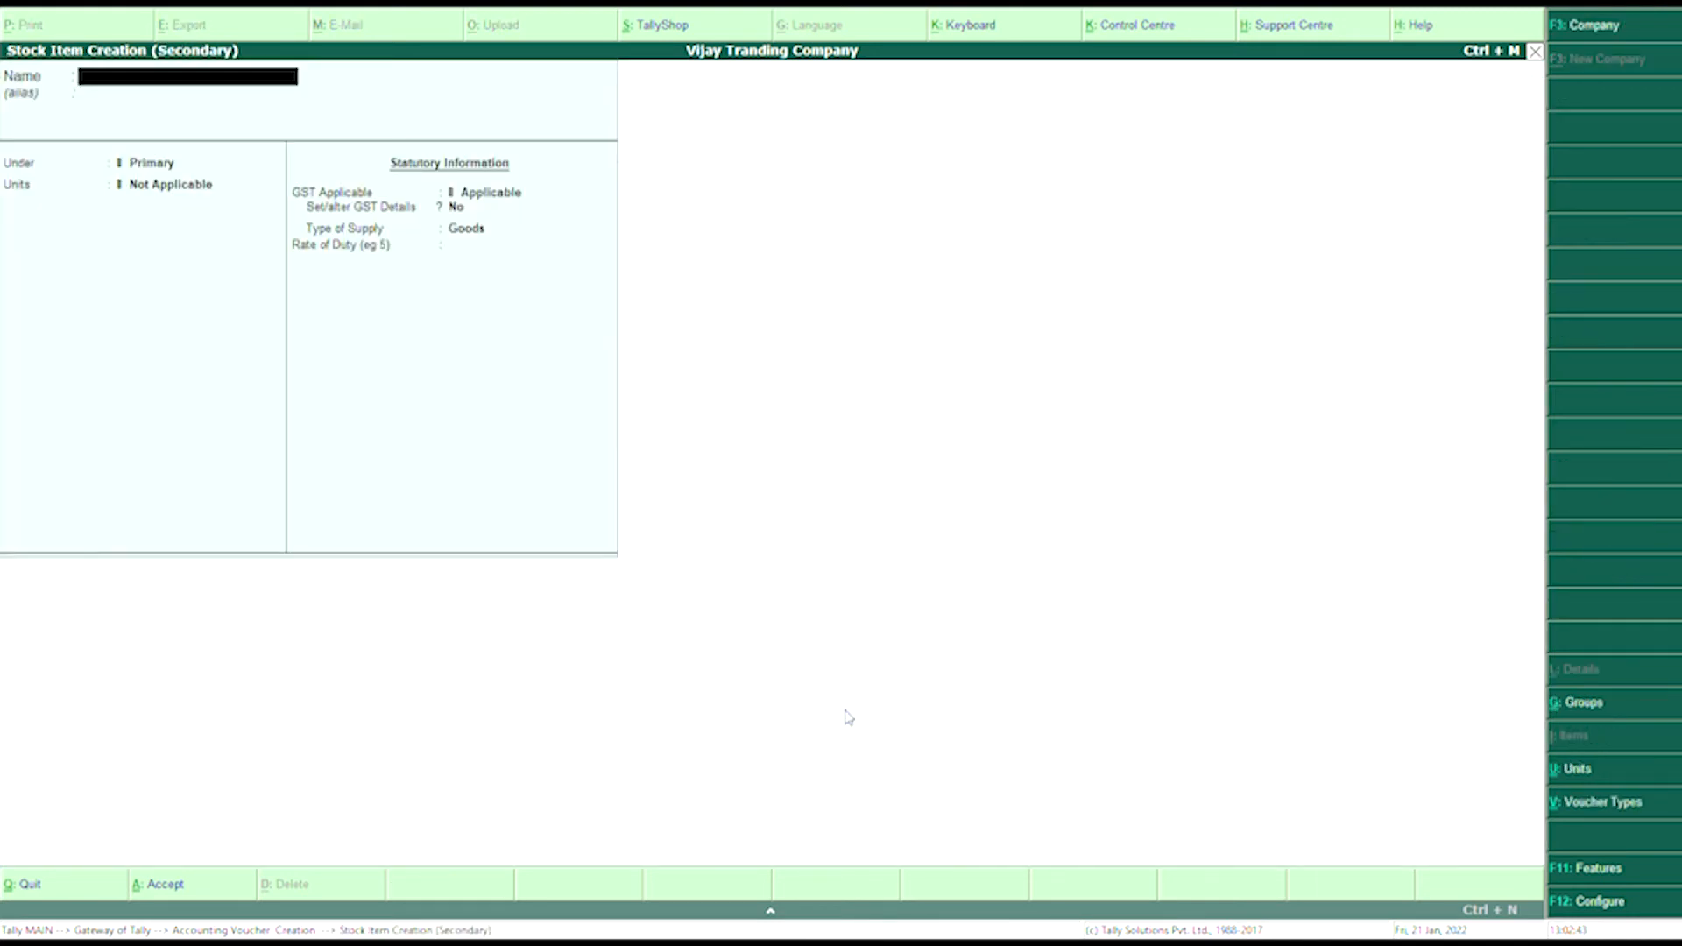
pyautogui.write('Television')
pyautogui.press('Return')
pyautogui.press('Return')
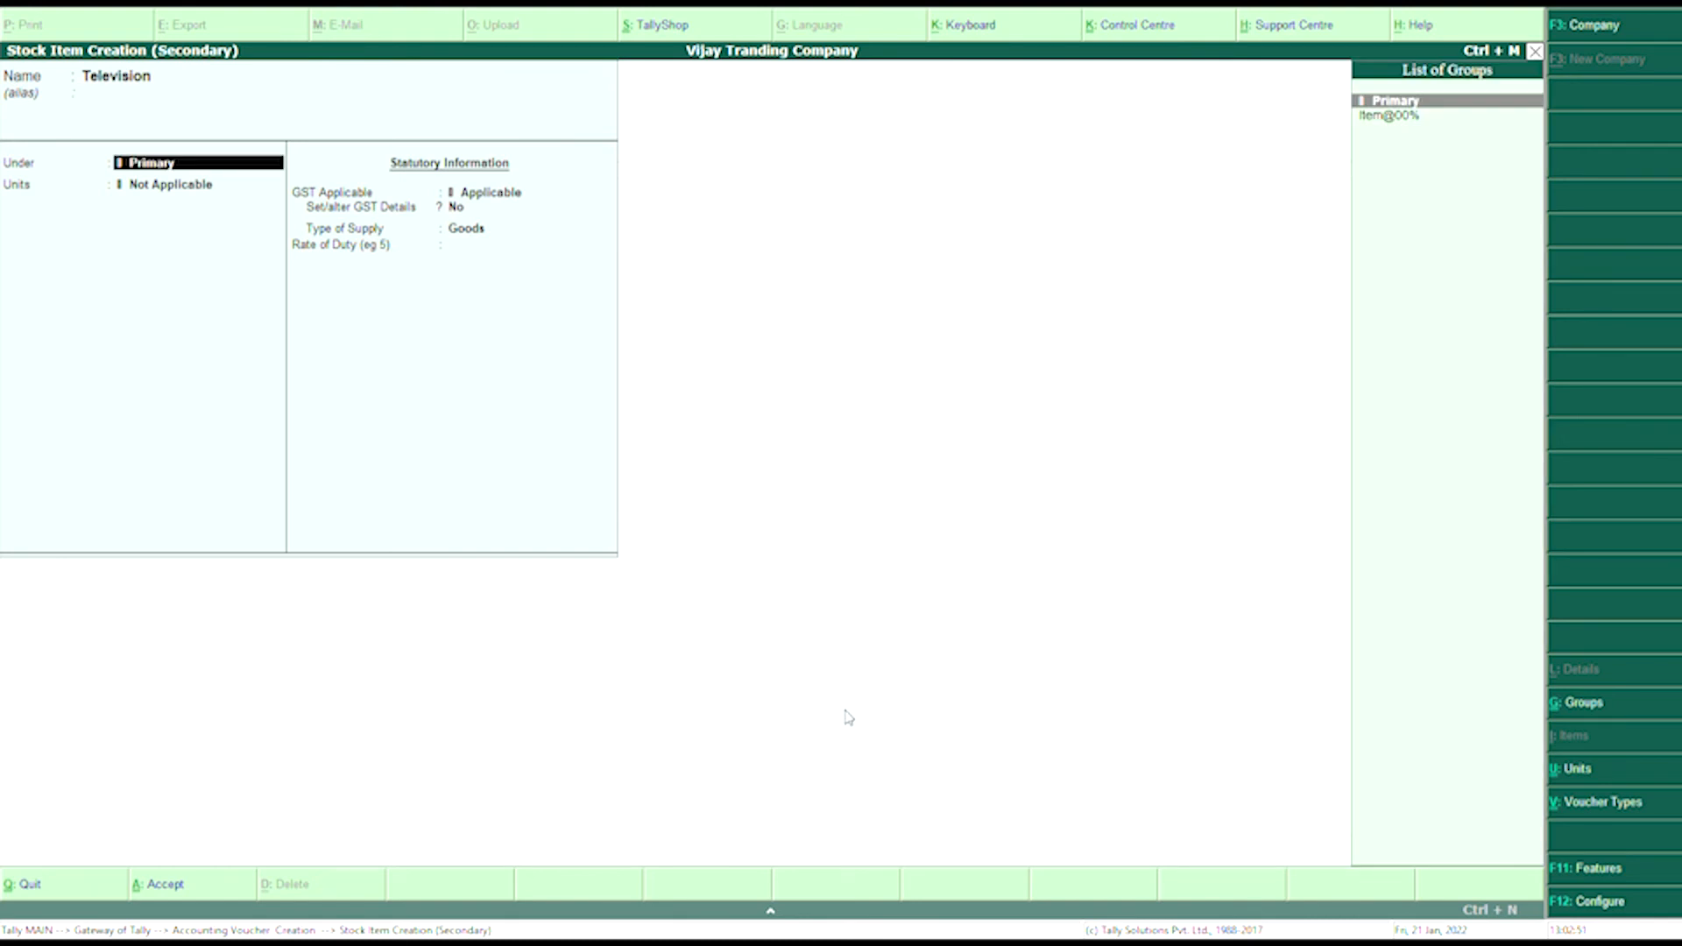
pyautogui.press('Down')
pyautogui.press('Return')
pyautogui.press('Down')
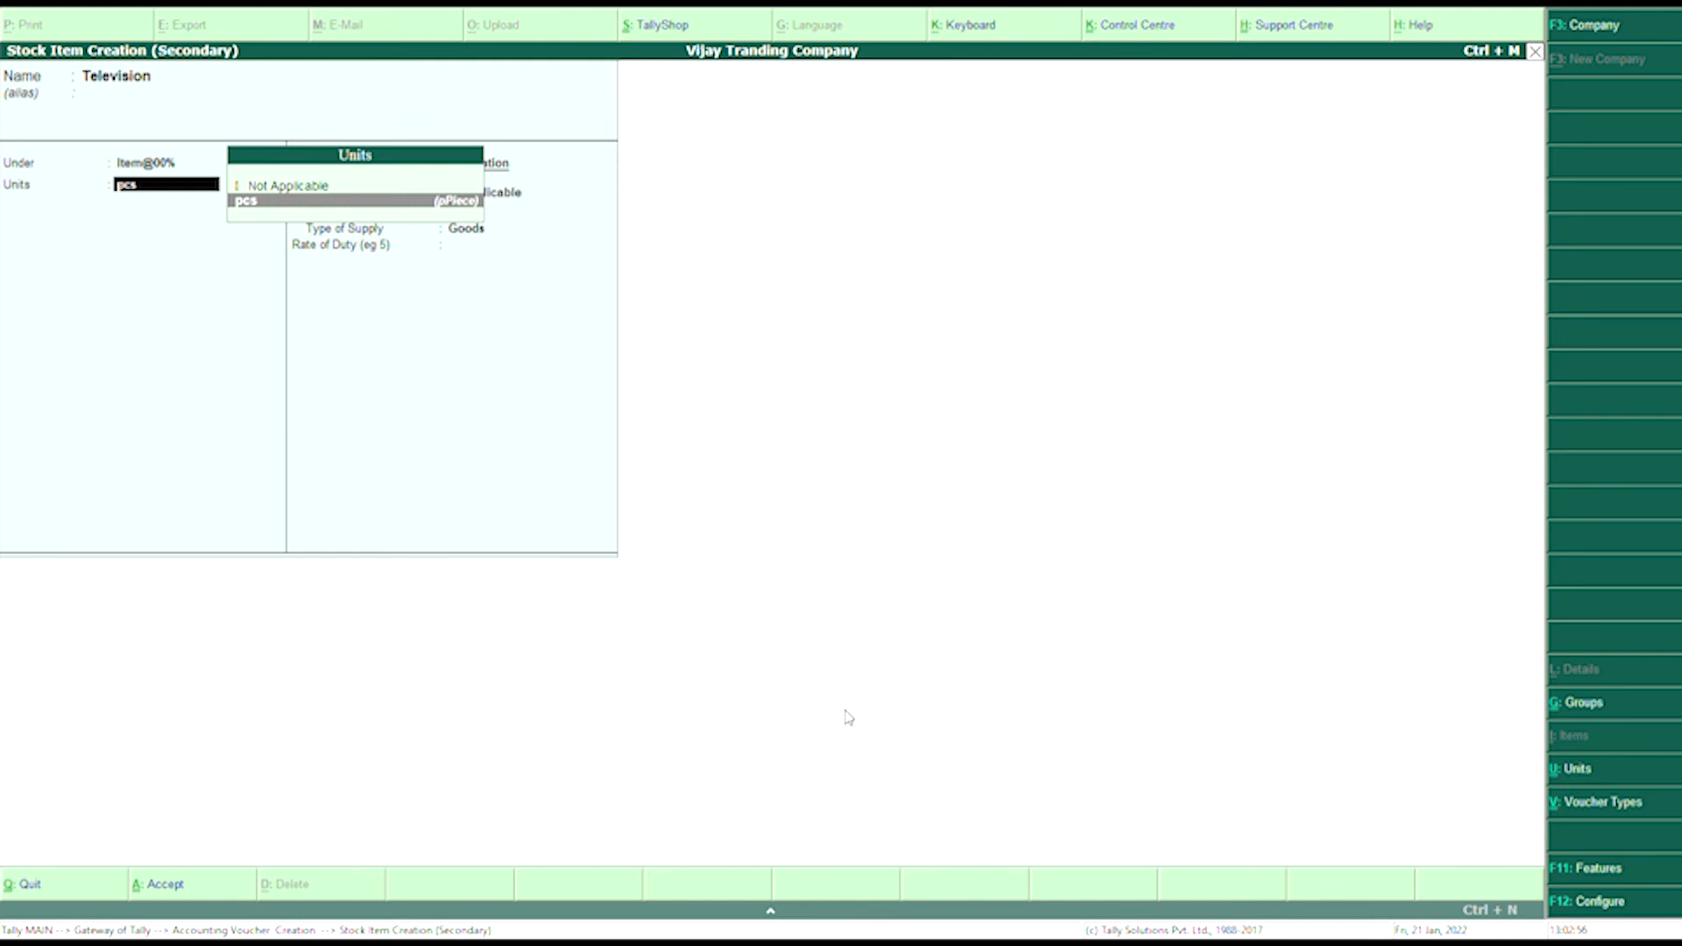
pyautogui.press('Return')
pyautogui.press('Return')
pyautogui.press('Return')
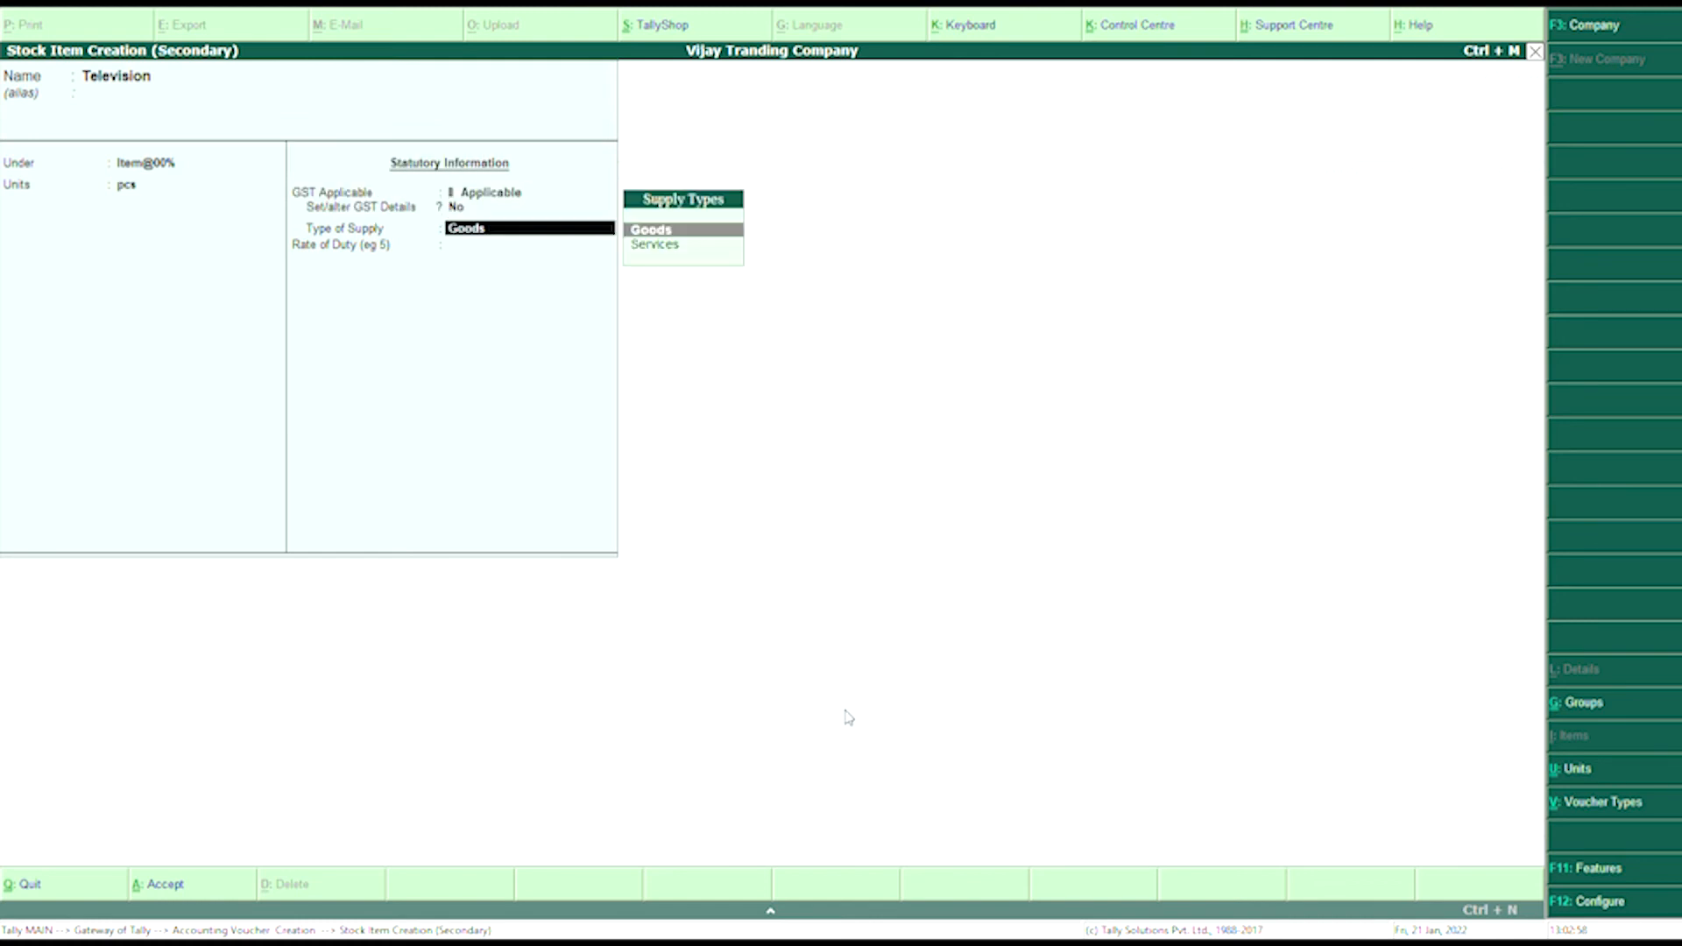
pyautogui.press('Return')
pyautogui.write('0')
pyautogui.press('Return')
pyautogui.press('Return')
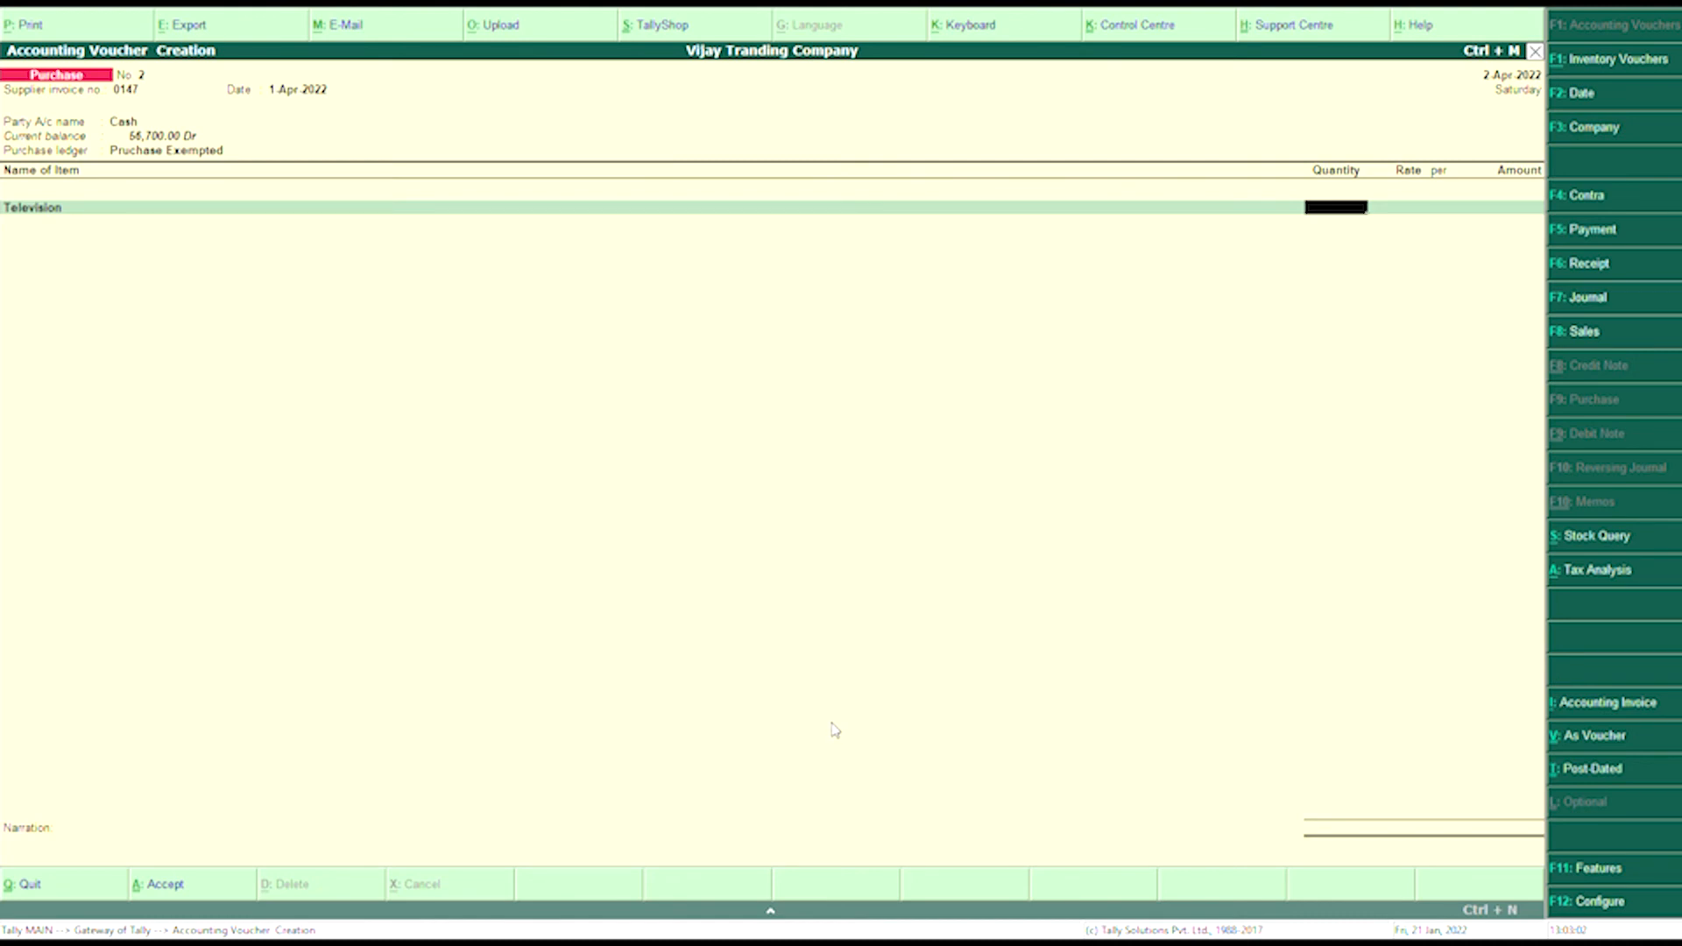
# - Enter 4 pcs of Television at 8,000 for 32,000.00 and reach the Accept prompt
pyautogui.write('4')
pyautogui.press('Return')
pyautogui.write('8000')
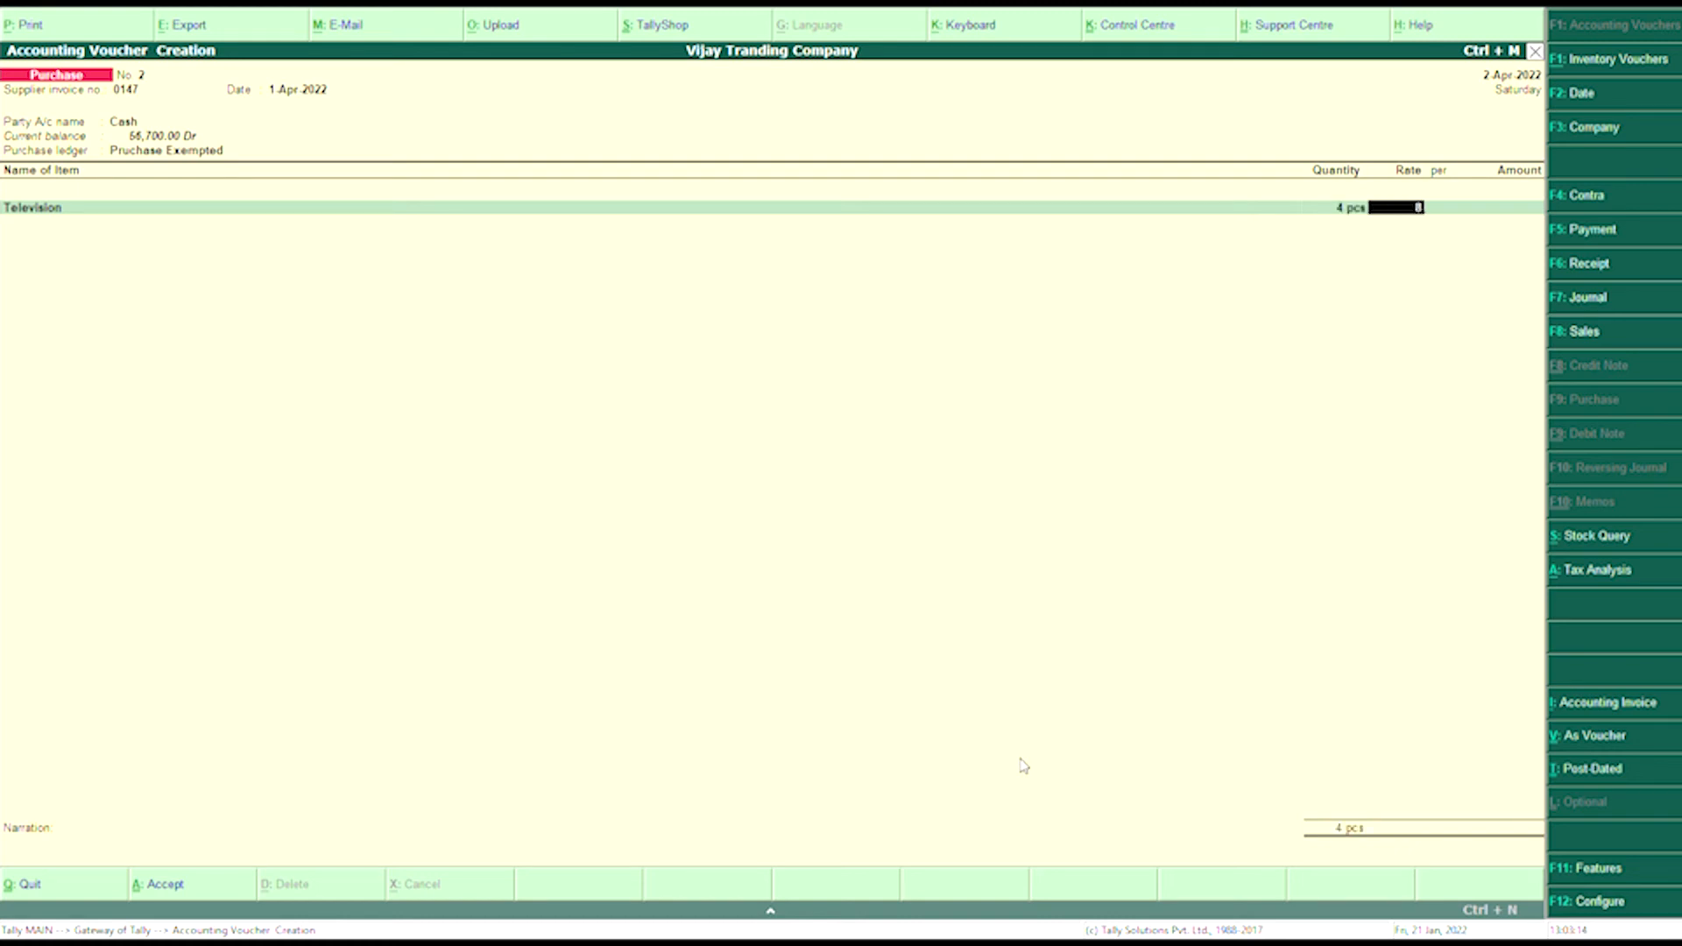
pyautogui.press('Return')
pyautogui.press('Return')
pyautogui.press('Return')
pyautogui.press('Return')
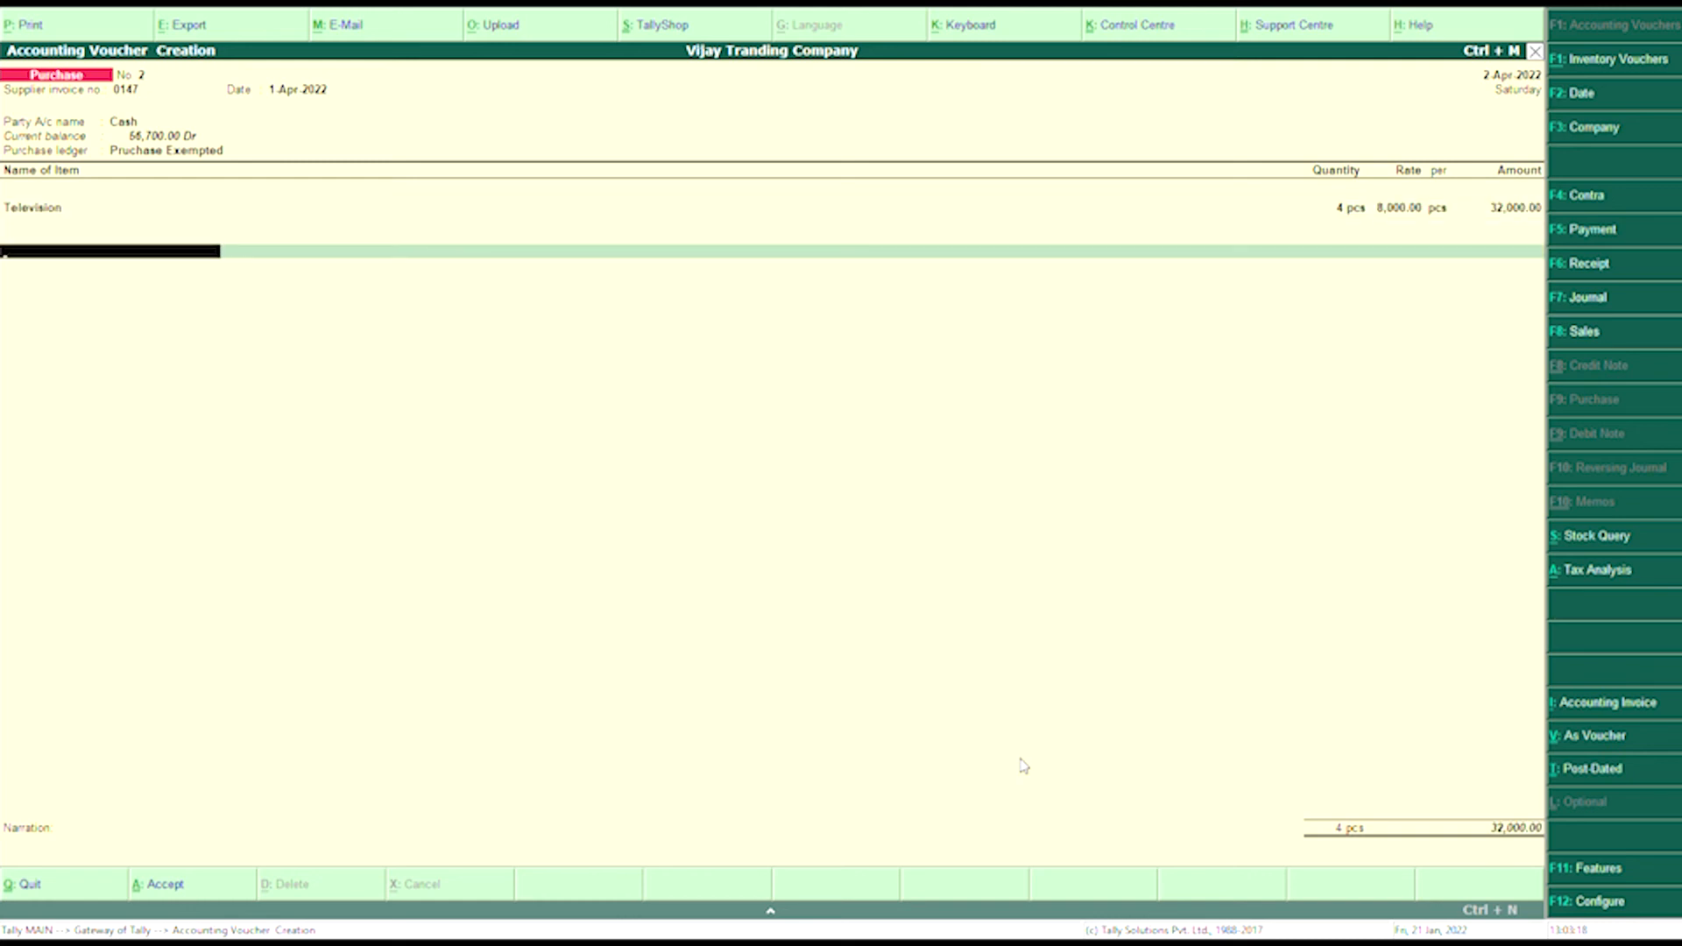
pyautogui.press('Return')
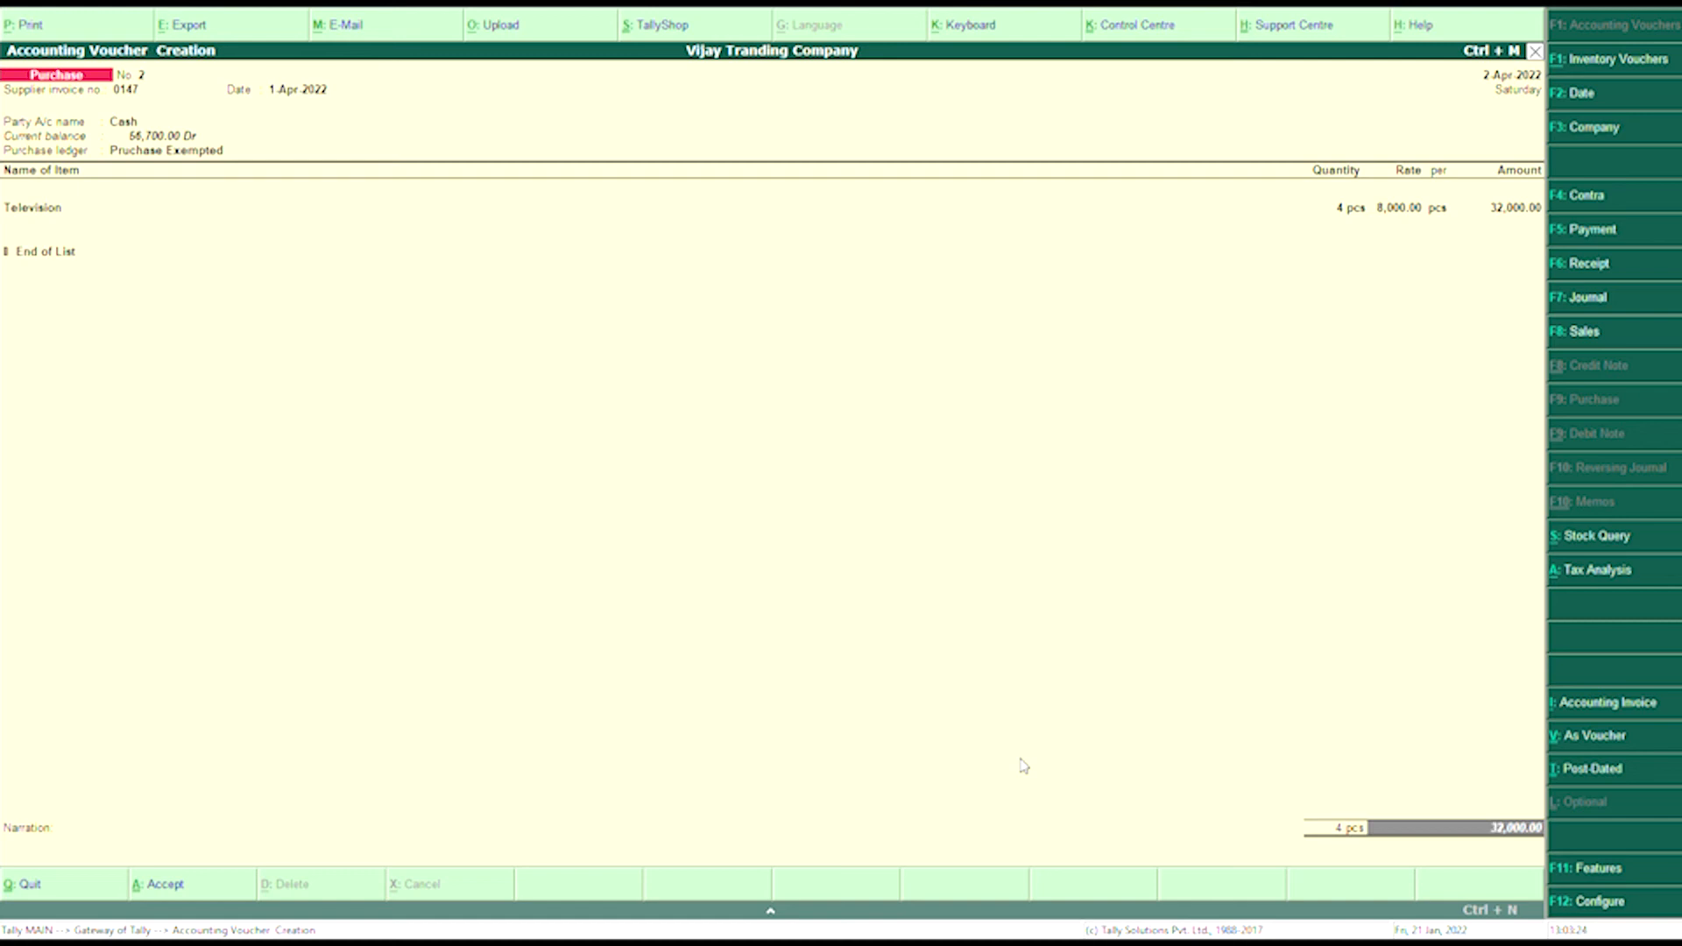
pyautogui.press('Return')
pyautogui.press('Return')
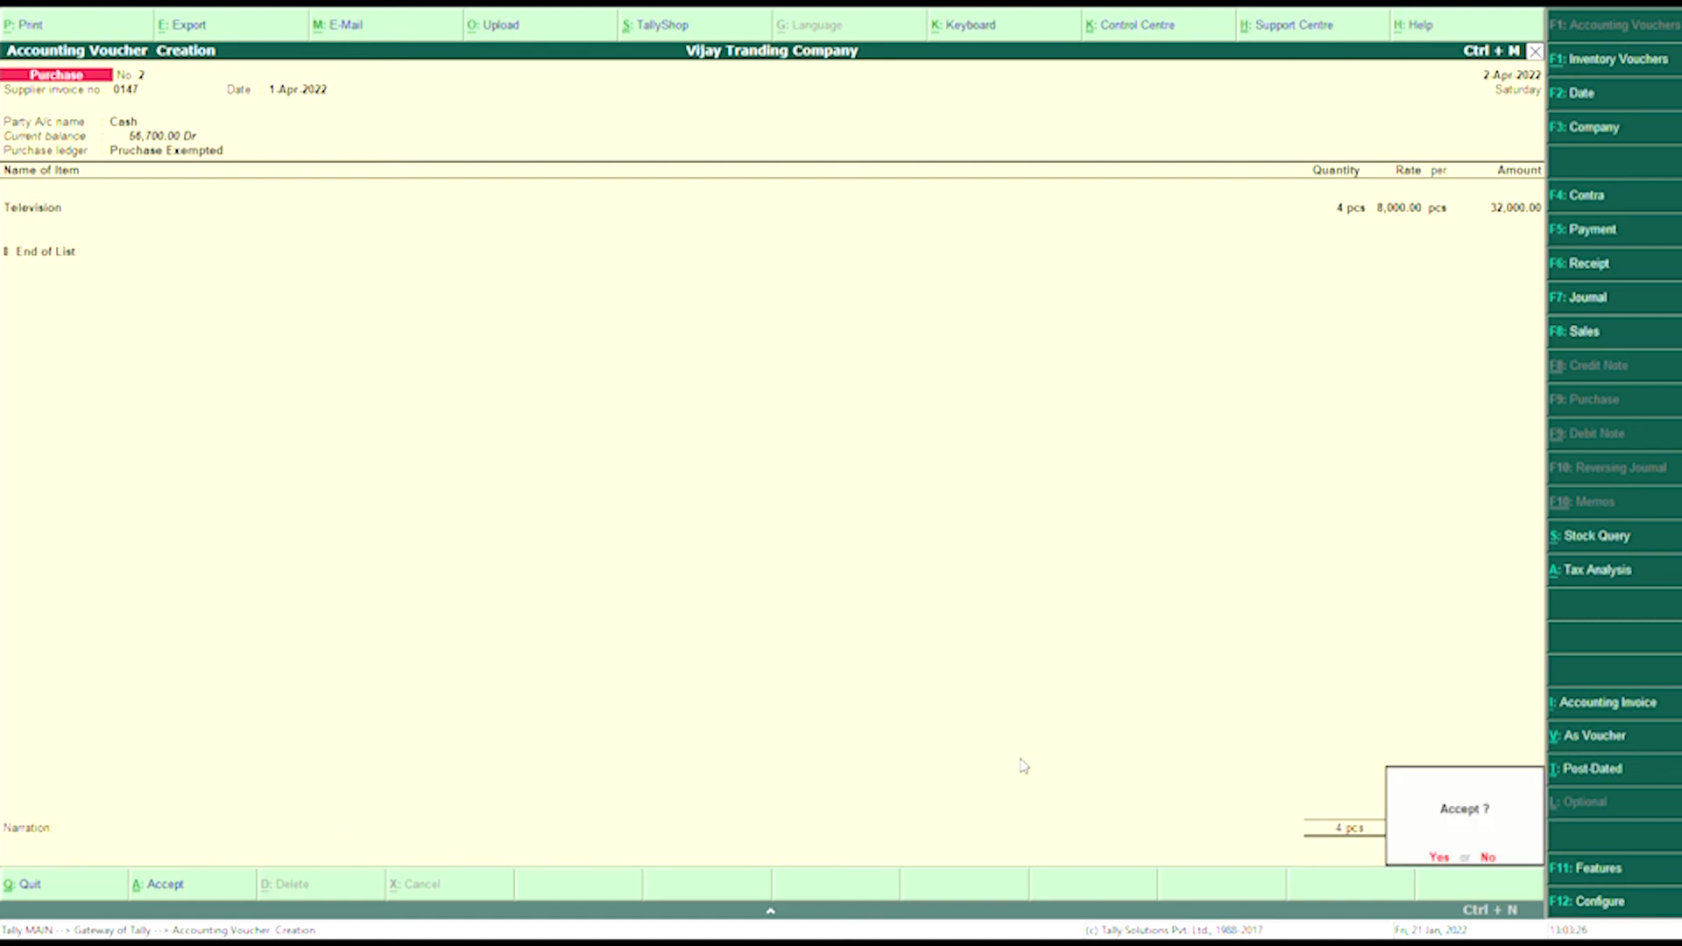
pyautogui.press('Return')
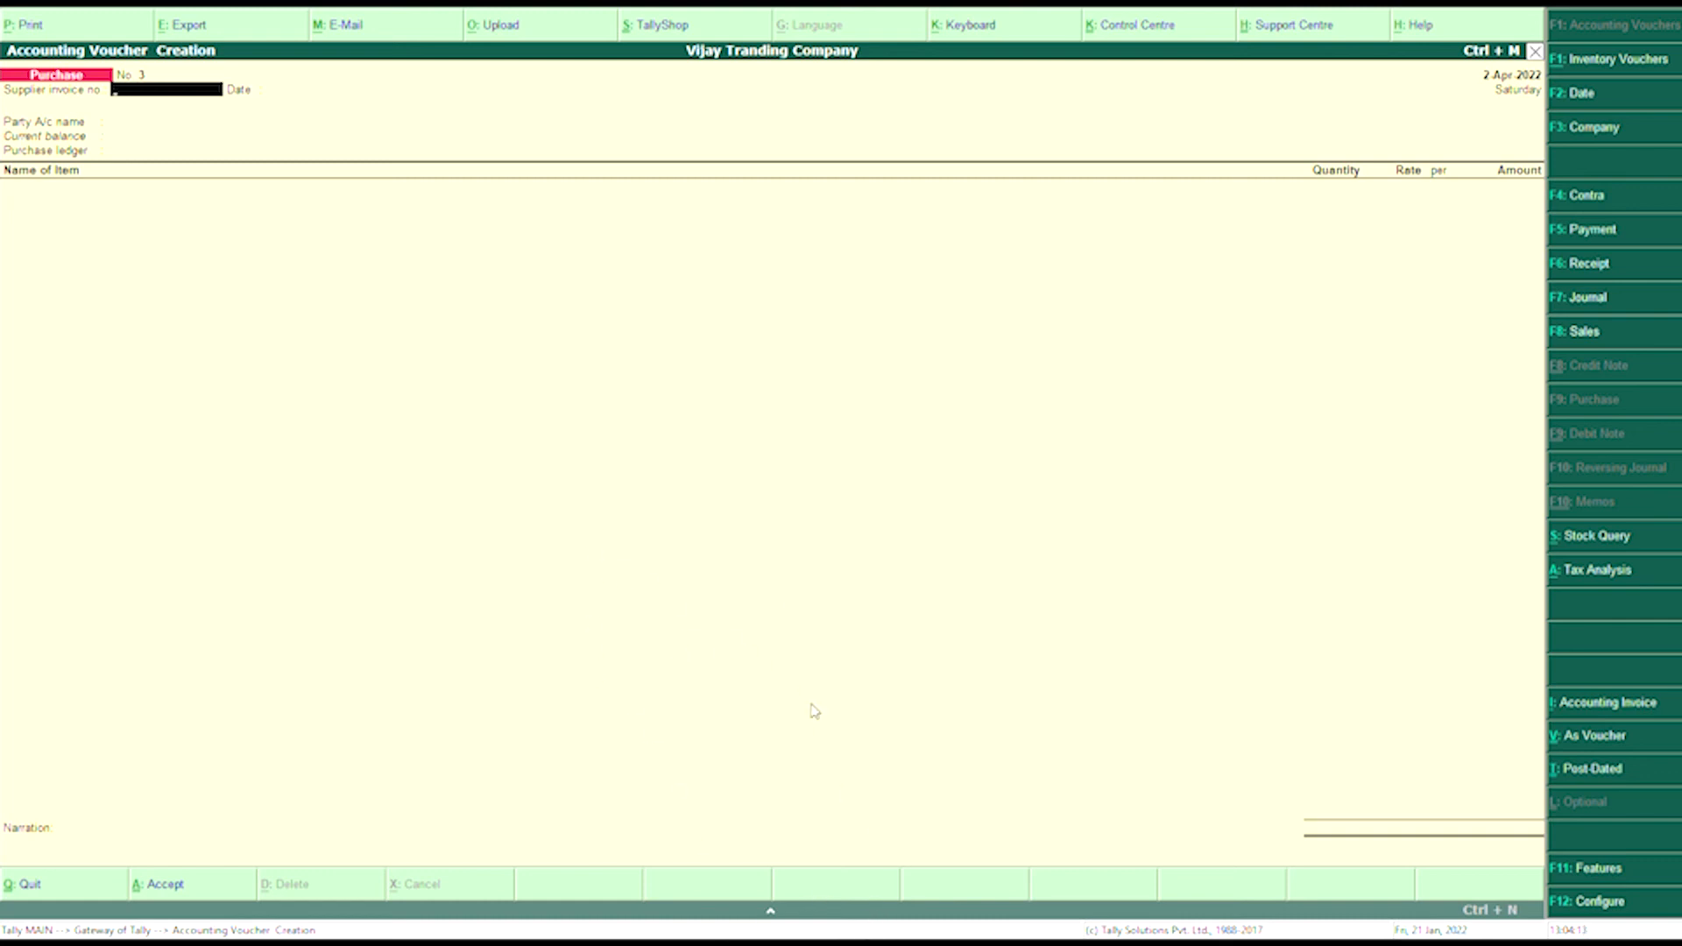
# - Enter supplier invoice 0155, choose Sbi Current as party, and set reference Bank
pyautogui.write('0155')
pyautogui.press('Return')
pyautogui.press('Return')
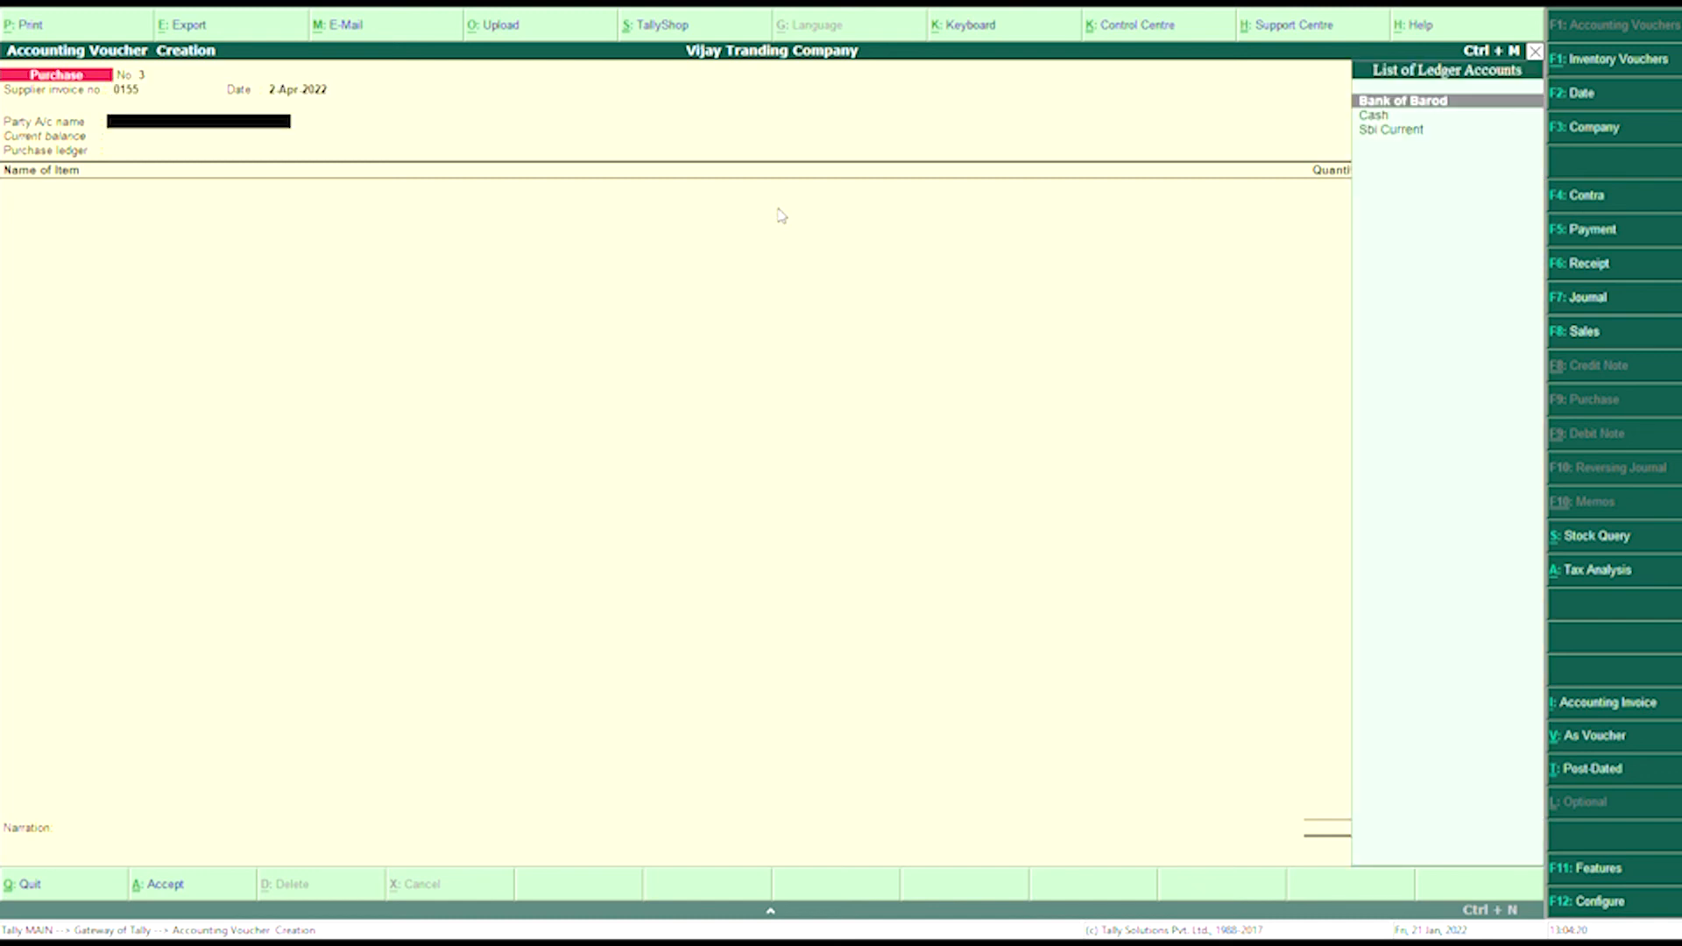
pyautogui.write('S')
pyautogui.press('Return')
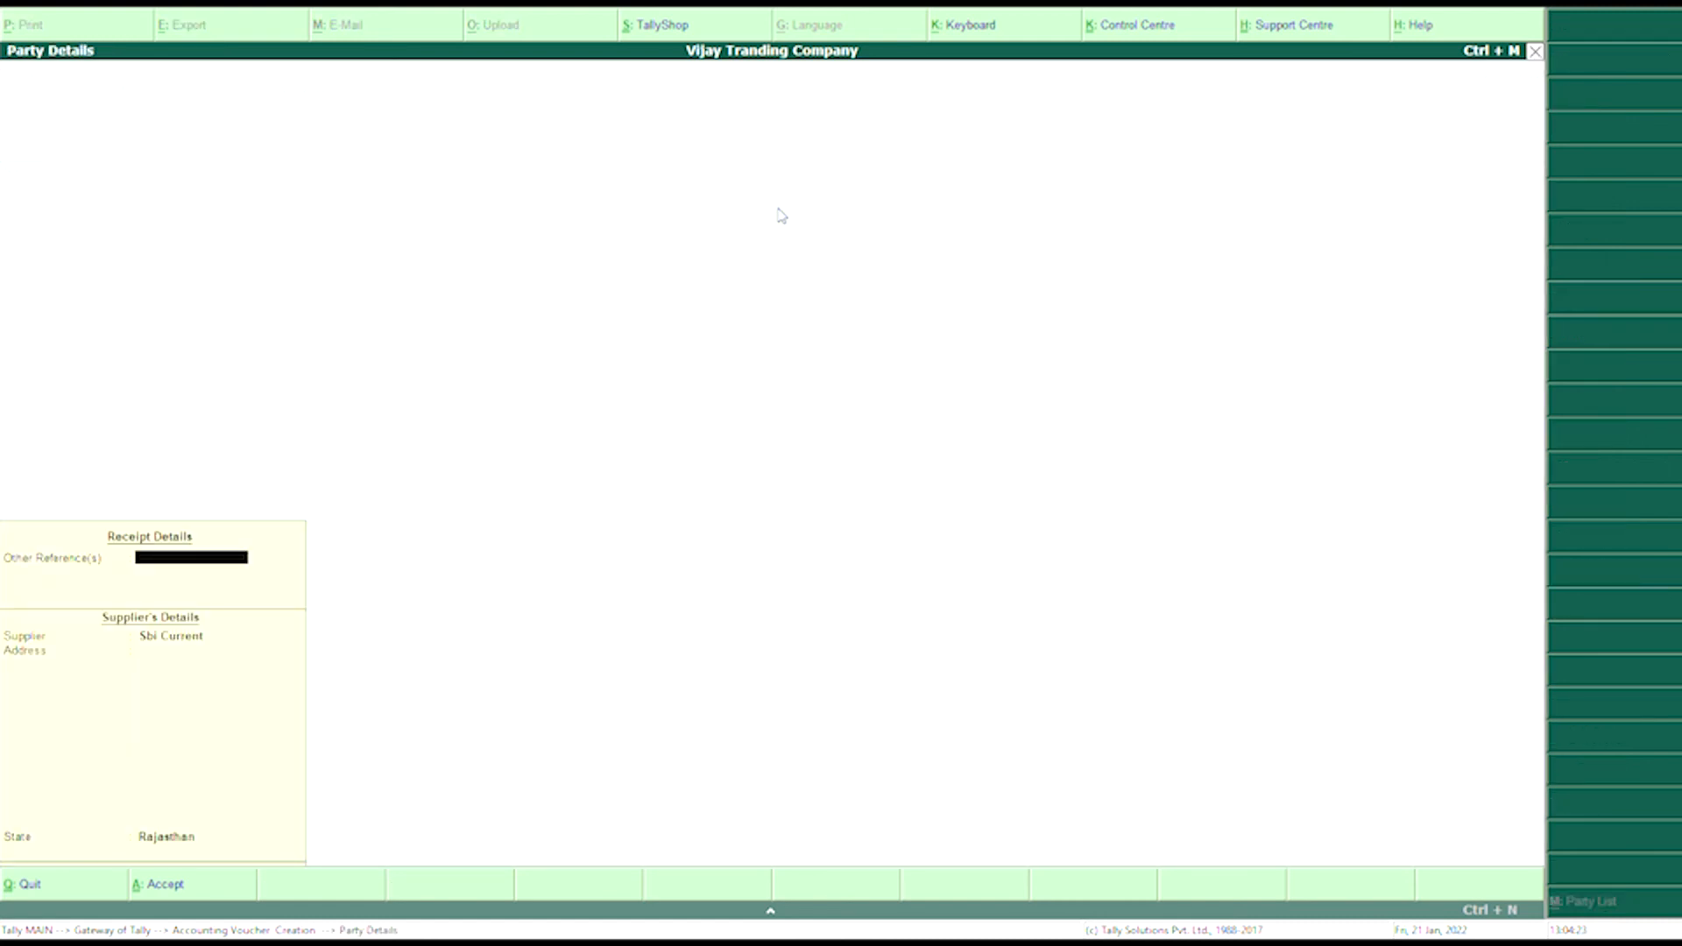
pyautogui.write('Bank')
pyautogui.press('Return')
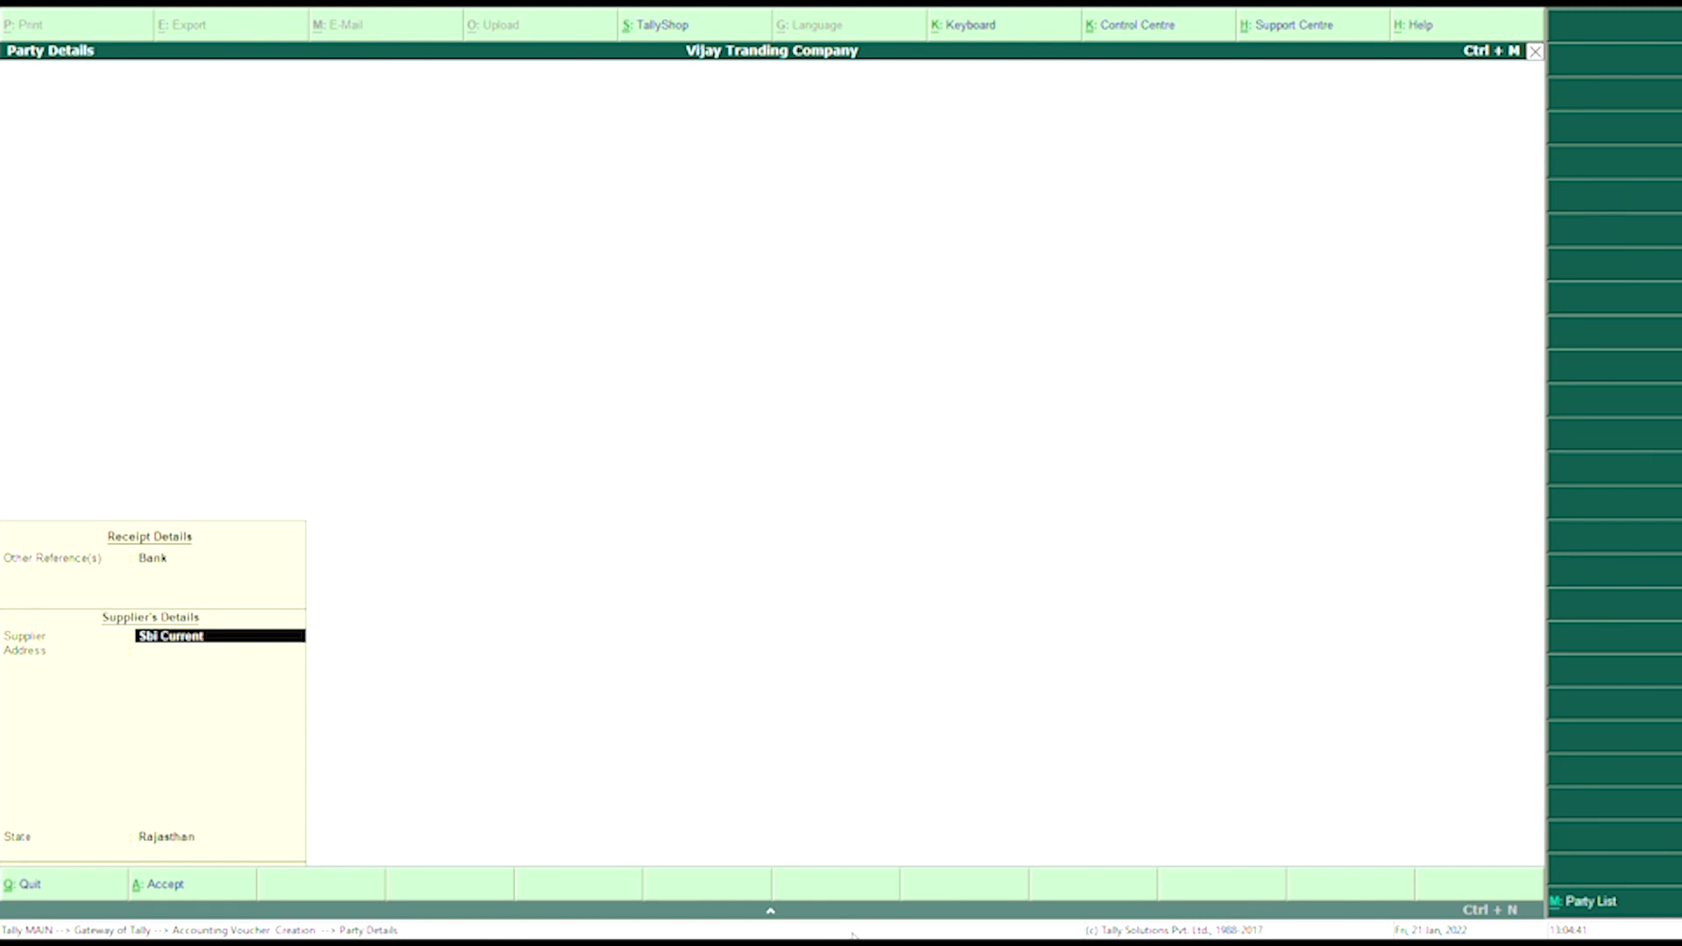
# - Enter Sidhu Solid Company as supplier with its two-line street address
pyautogui.write('S')
pyautogui.write('idgh')
pyautogui.press('BackSpace')
pyautogui.press('BackSpace')
pyautogui.write('hu Solid Company')
pyautogui.press('Return')
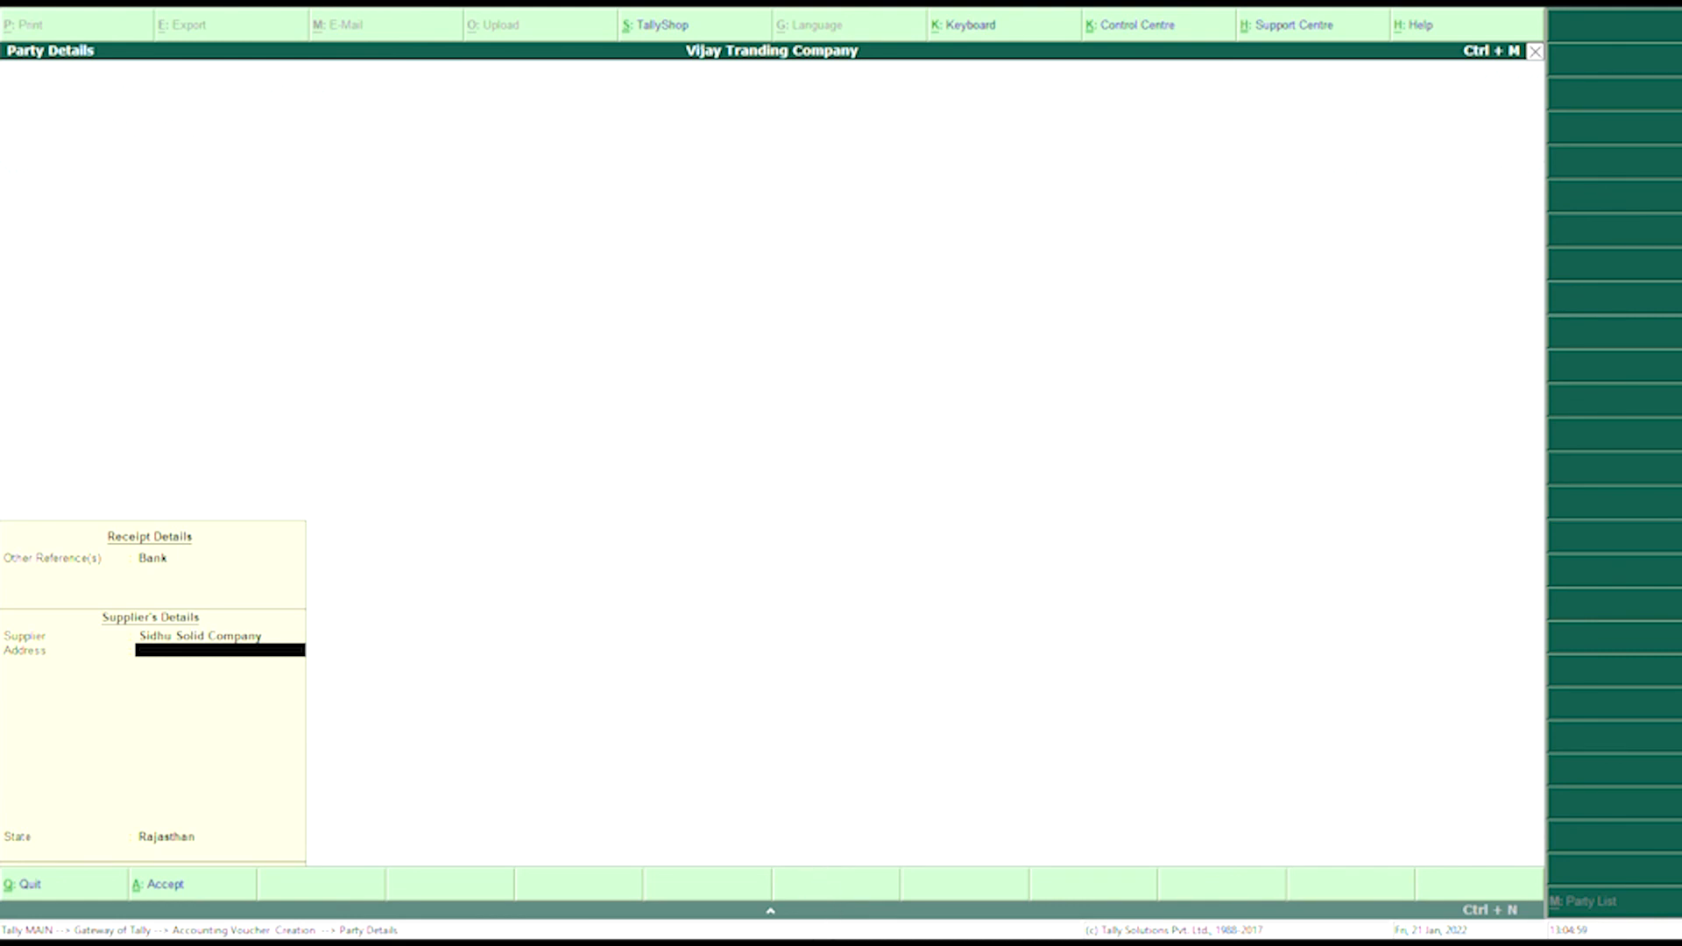
pyautogui.write('Govind Singh Marg')
pyautogui.press('Return')
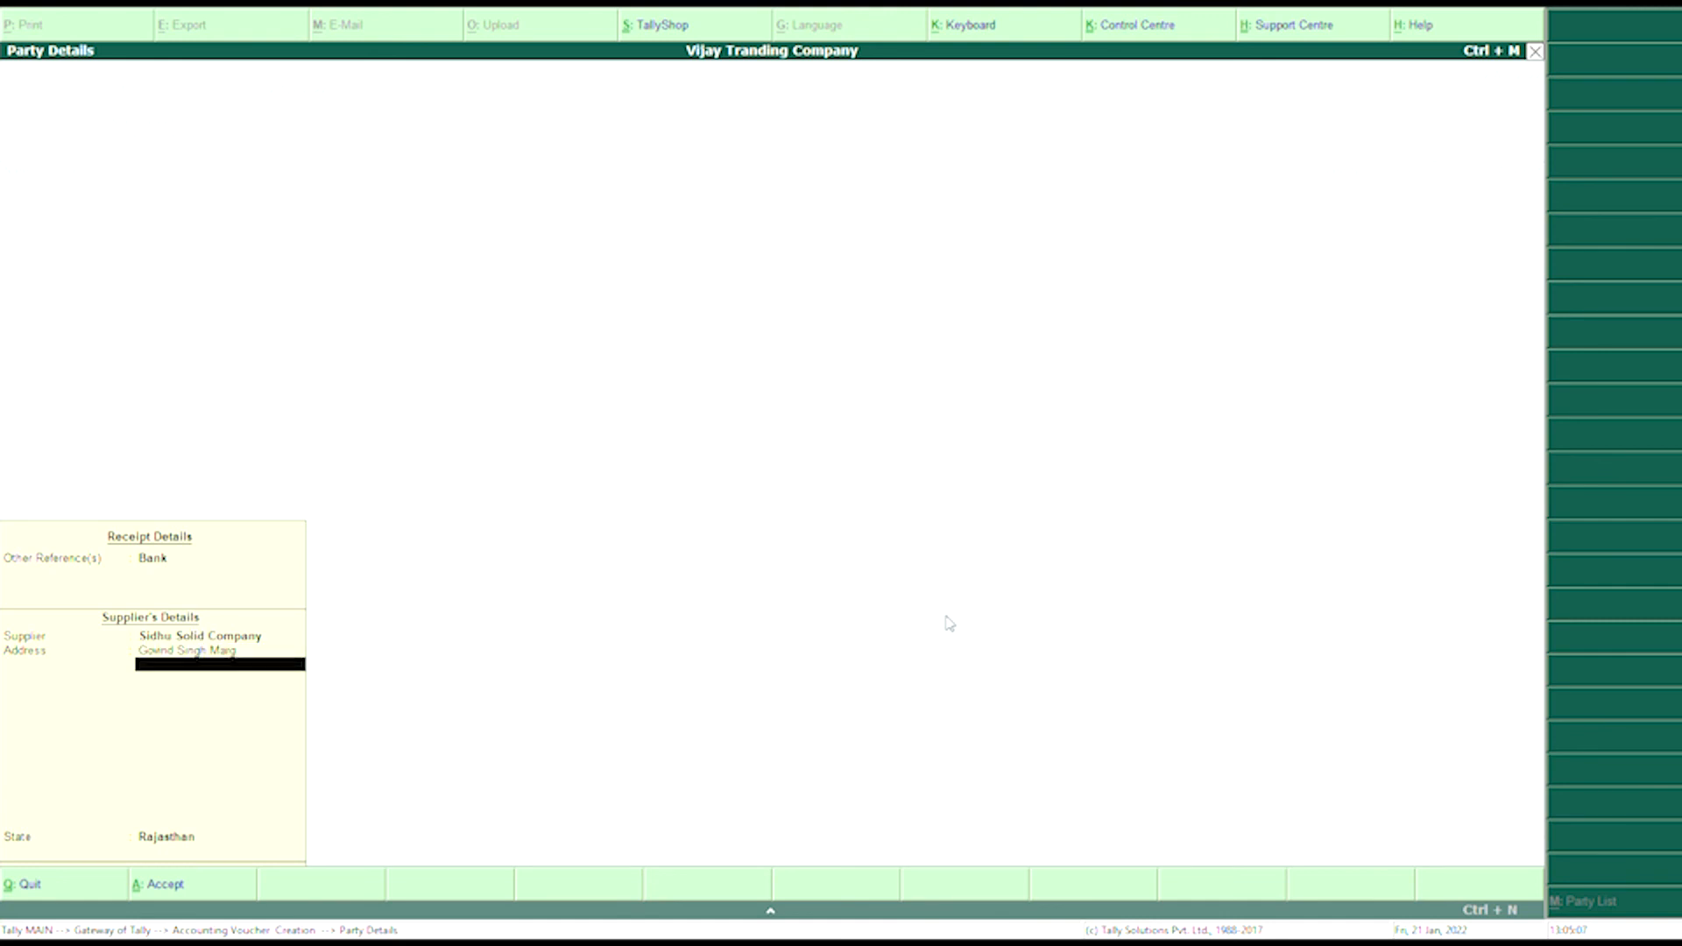
pyautogui.write('Ajmer')
pyautogui.press('Return')
pyautogui.press('Return')
pyautogui.press('Return')
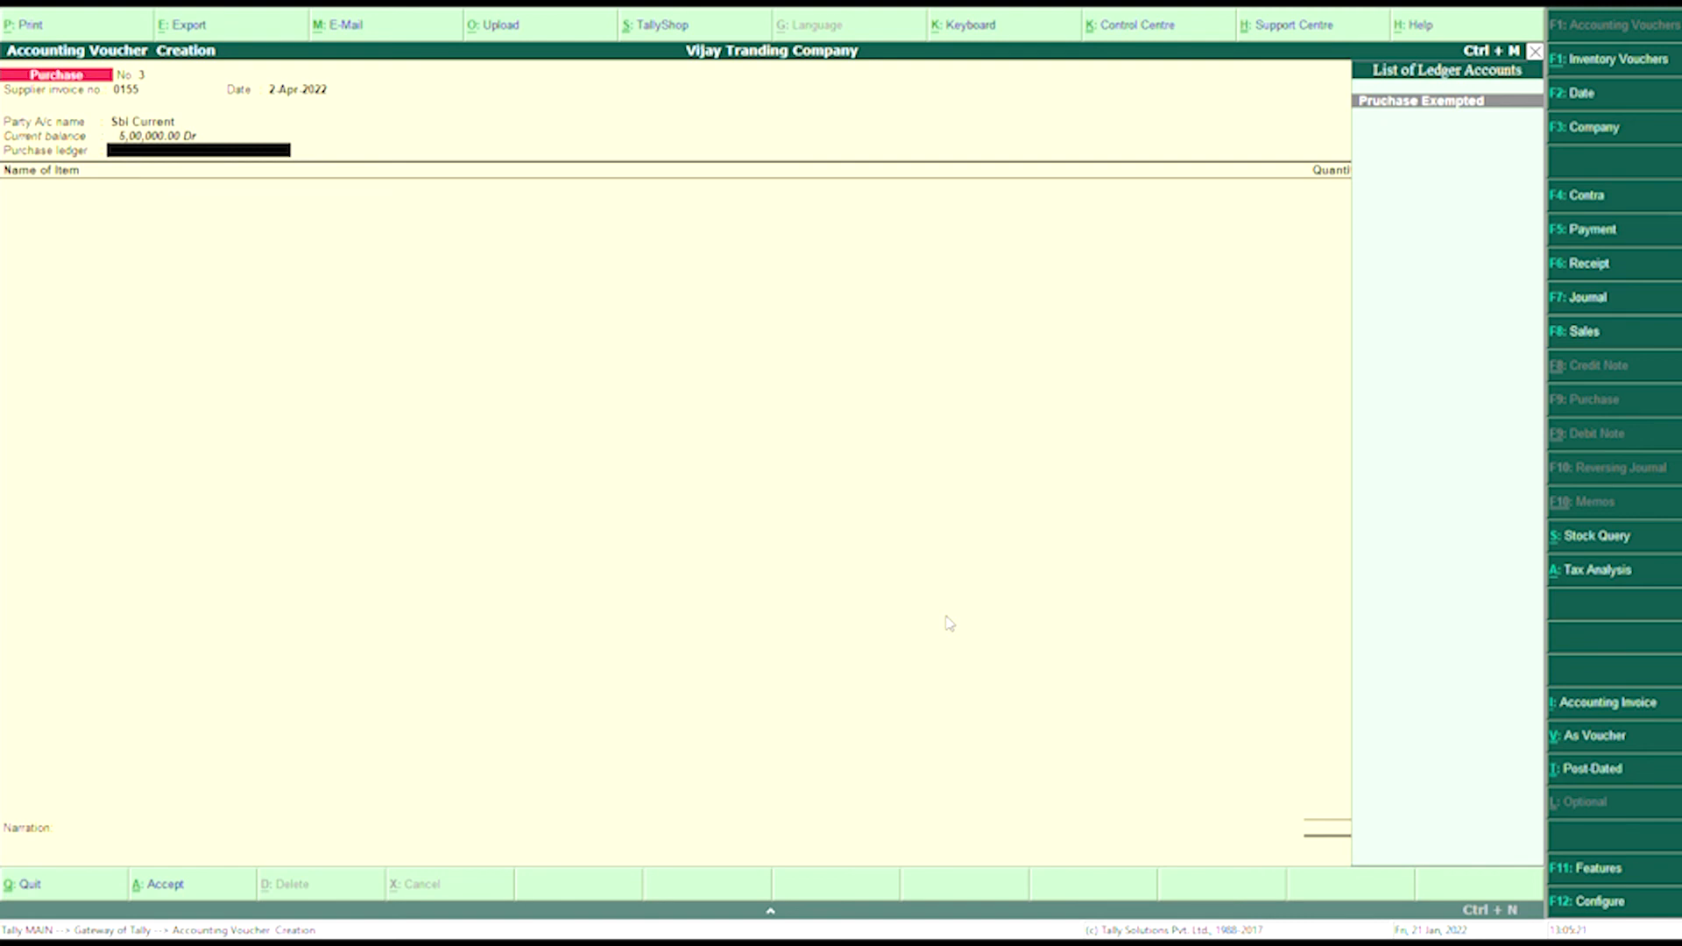
# - Select Purchase Exempted and create stock item Tripod under Item@00% in pcs
pyautogui.press('Return')
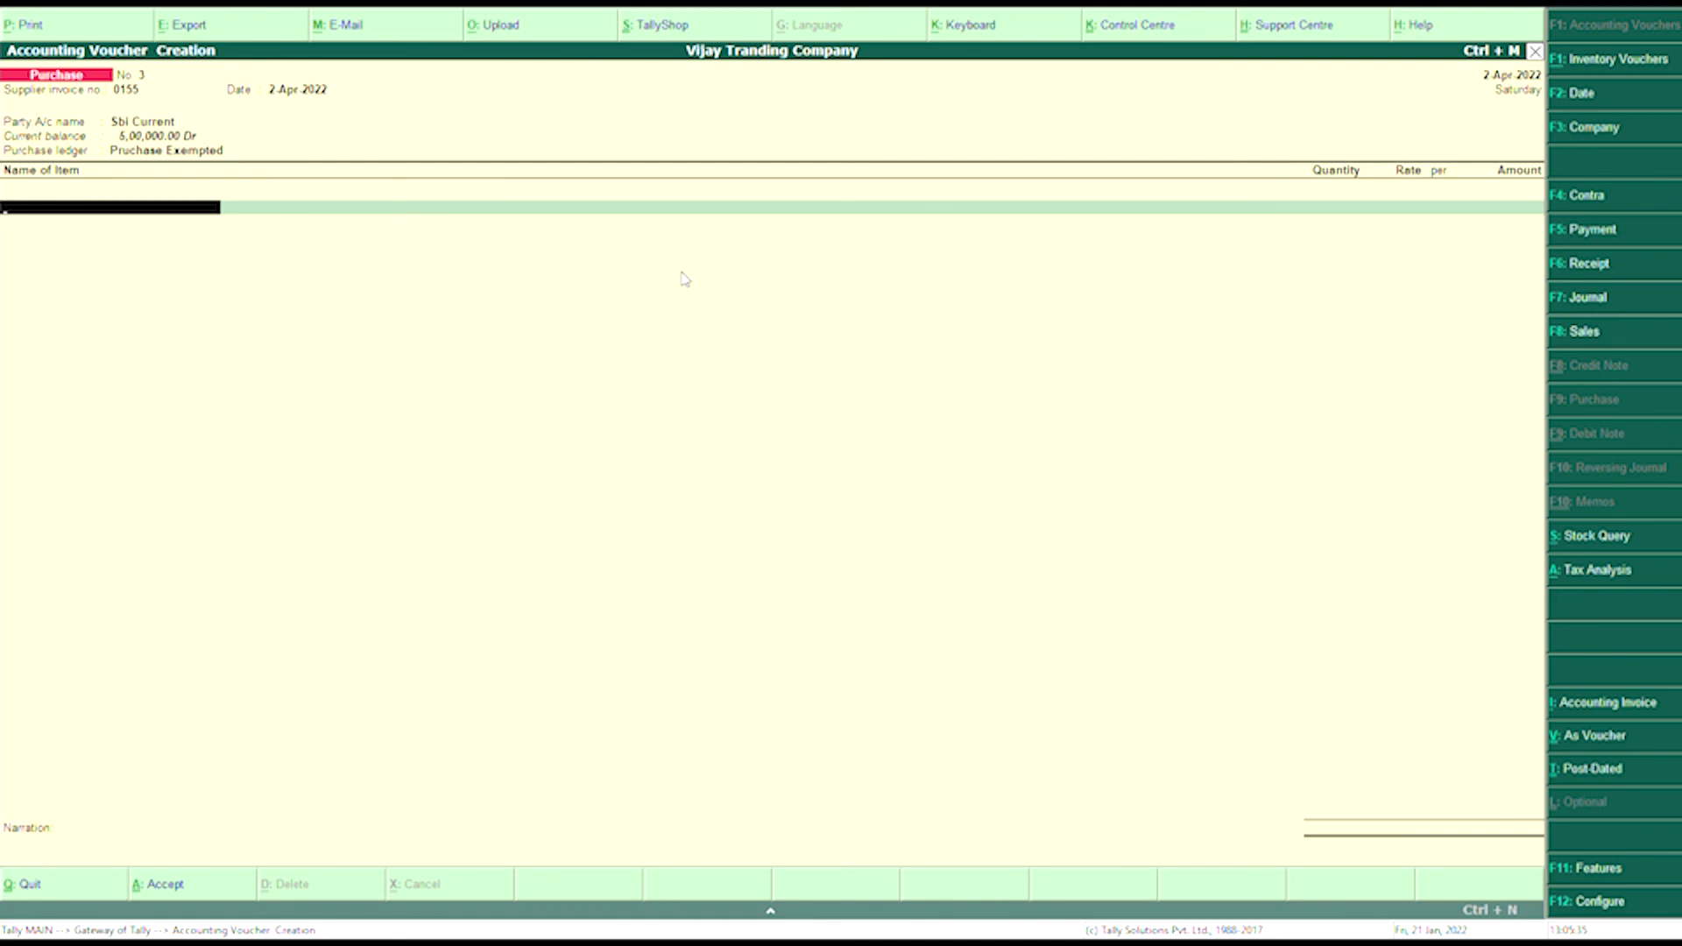
pyautogui.hotkey('alt', 'c')
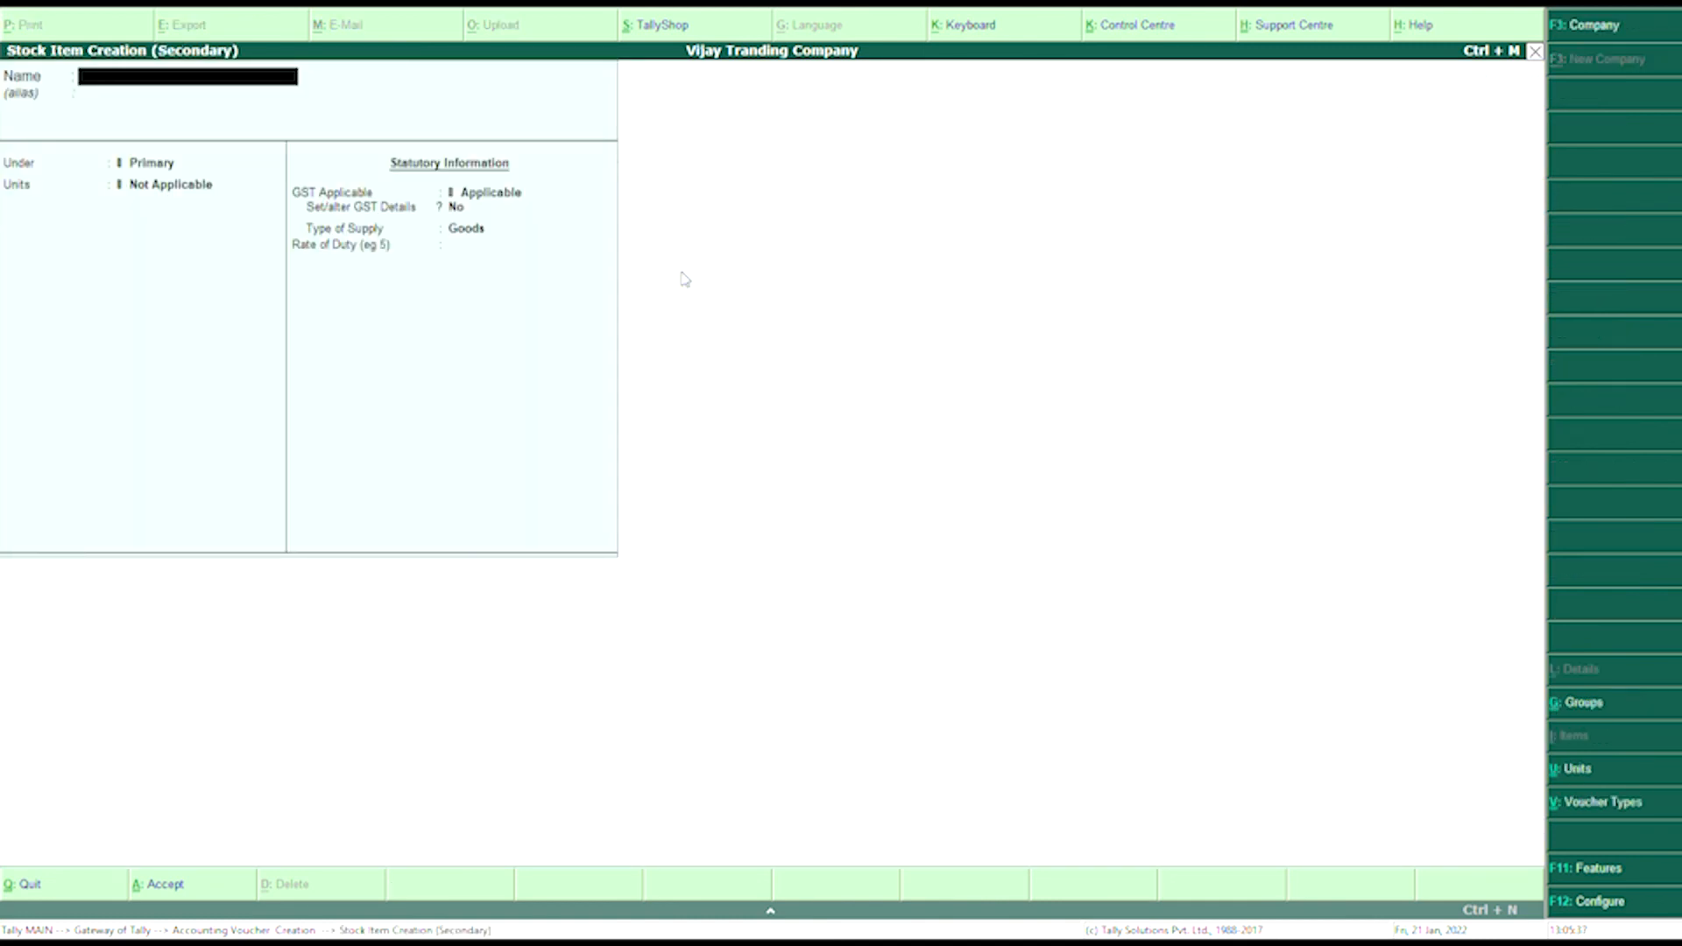
pyautogui.write('Tripod')
pyautogui.press('Return')
pyautogui.press('Return')
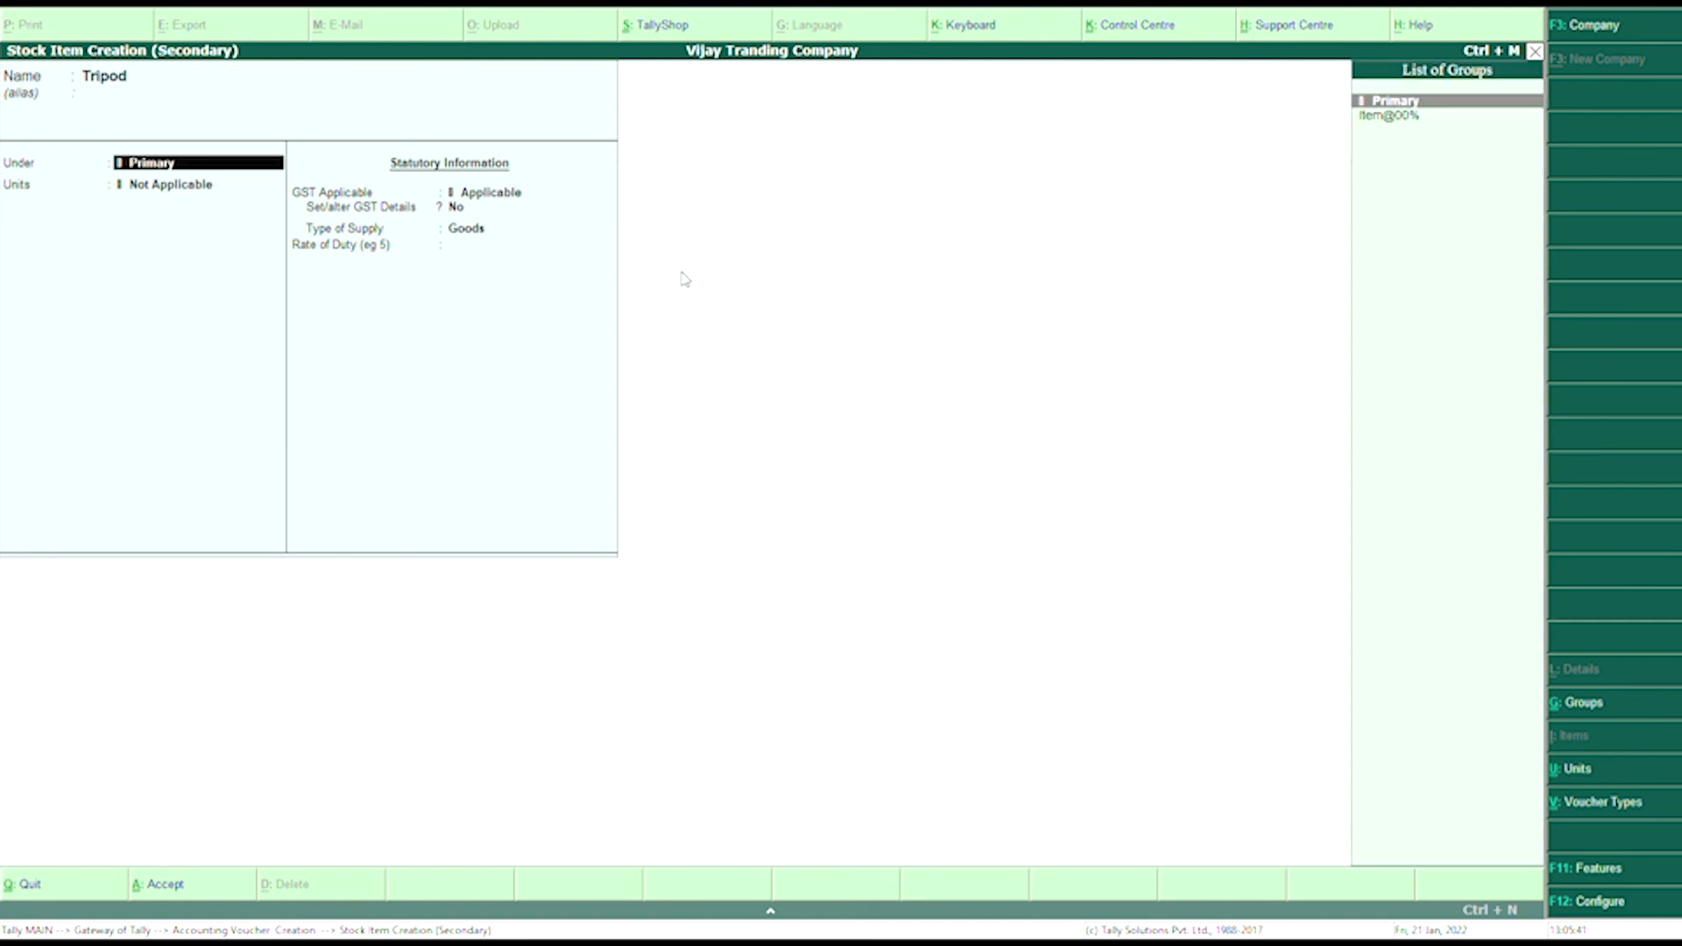
pyautogui.press('Down')
pyautogui.press('Return')
pyautogui.press('Down')
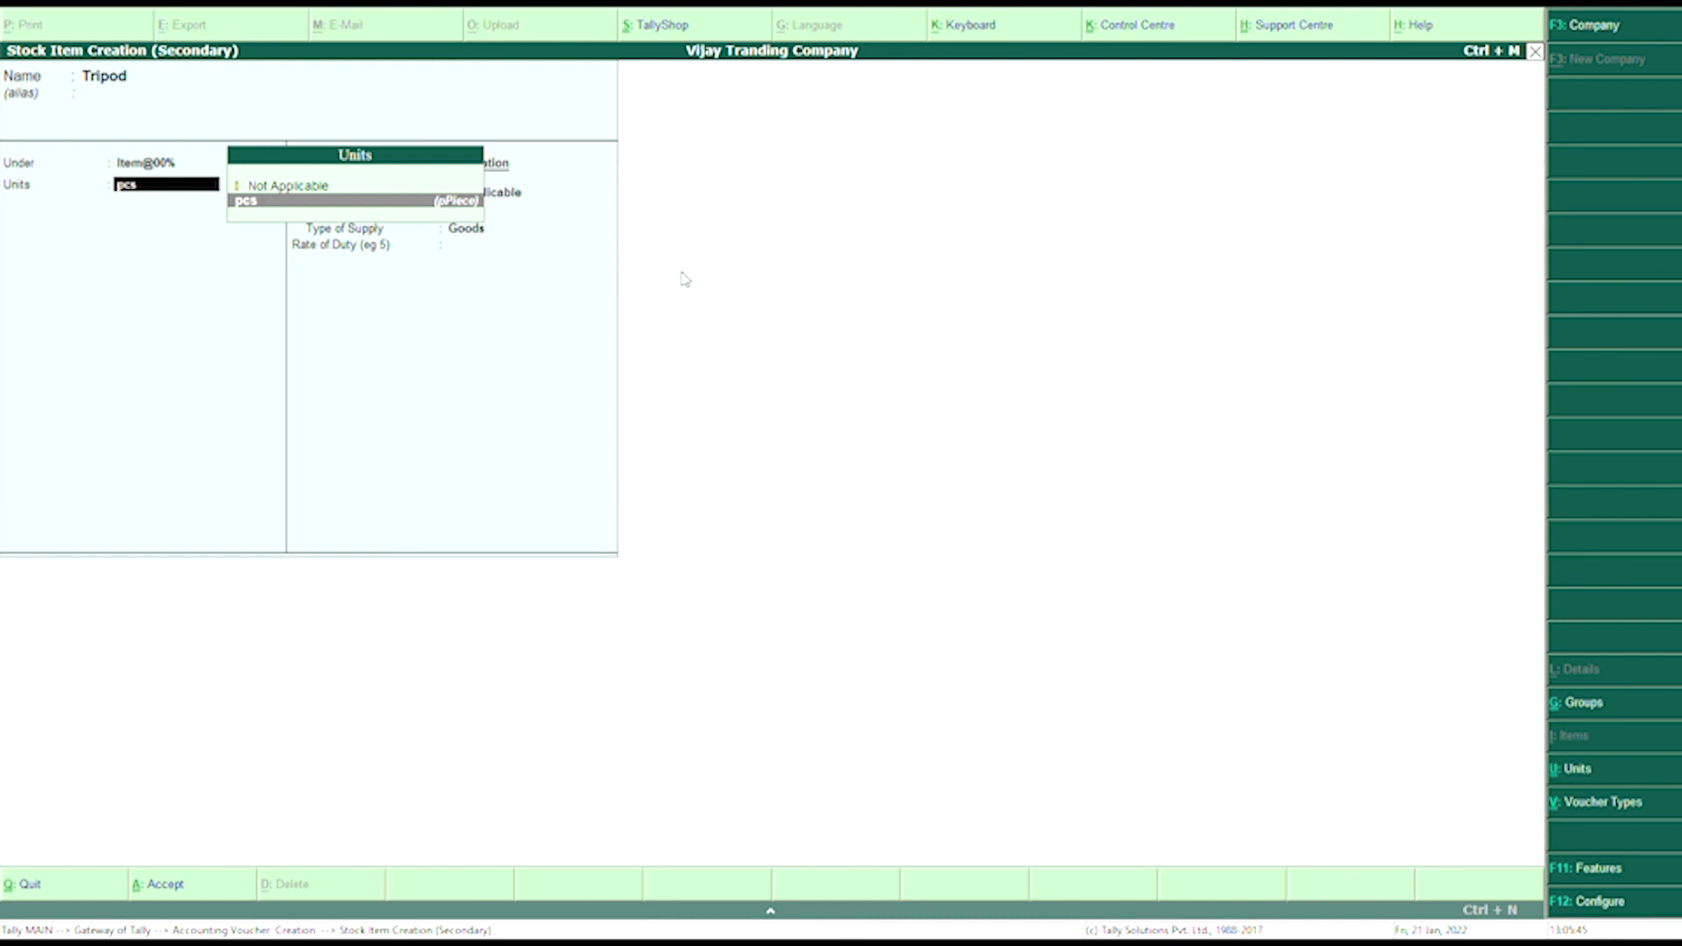
pyautogui.press('Return')
pyautogui.press('Return')
pyautogui.press('Return')
pyautogui.press('Return')
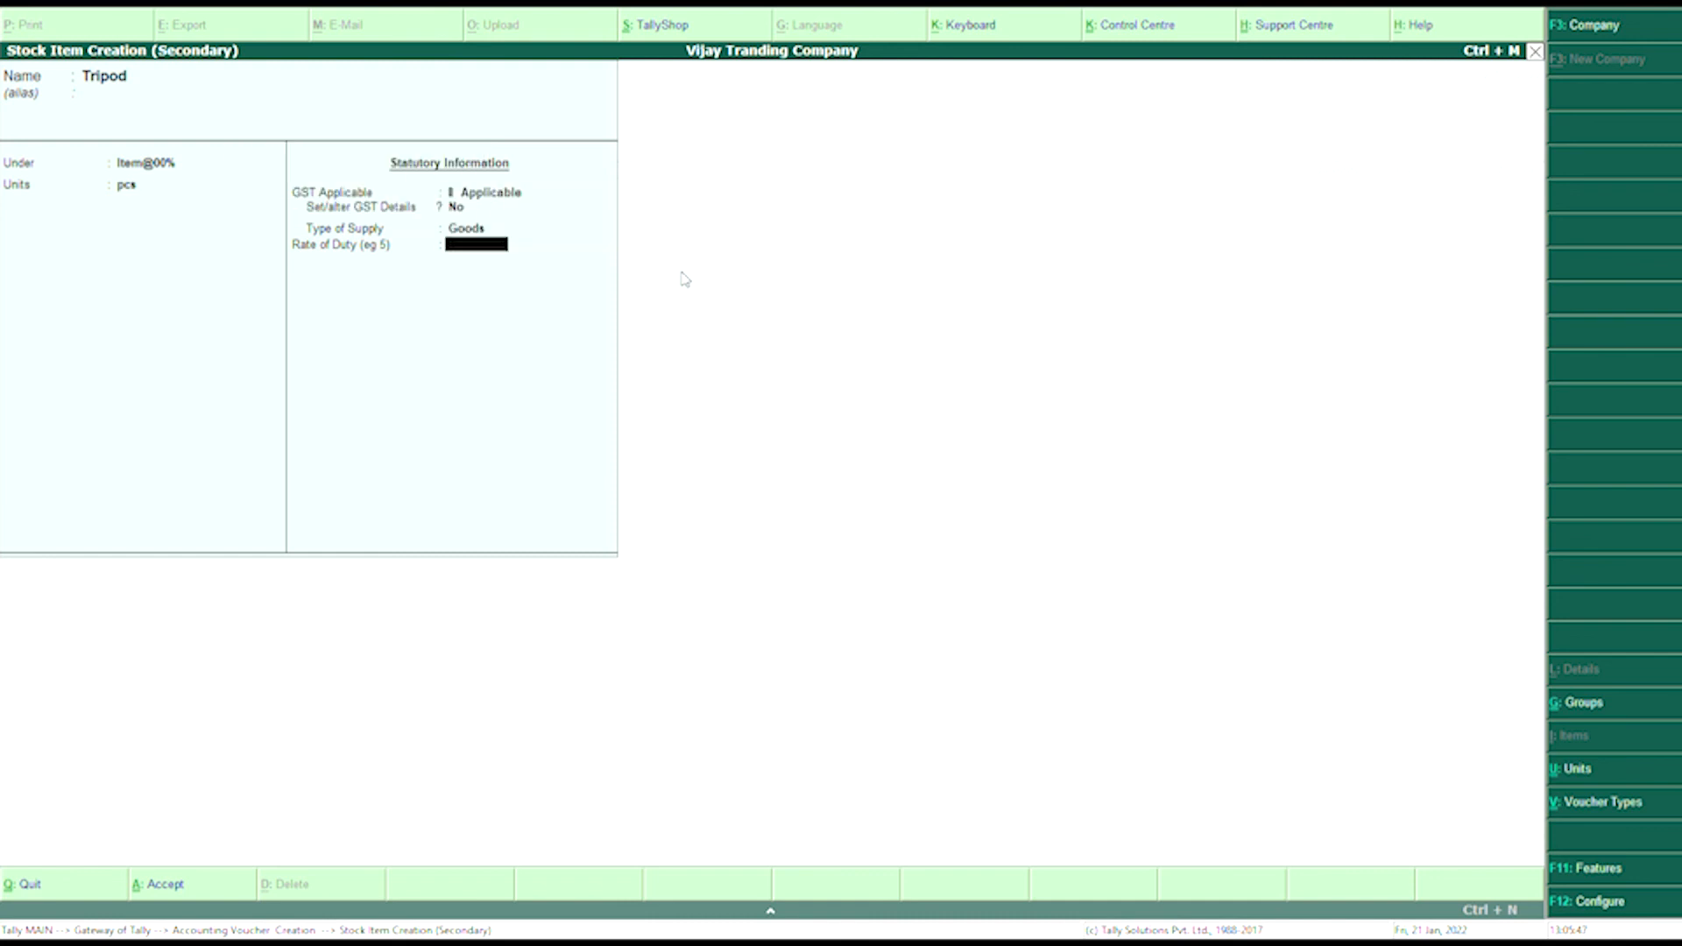
pyautogui.press('Return')
pyautogui.press('Return')
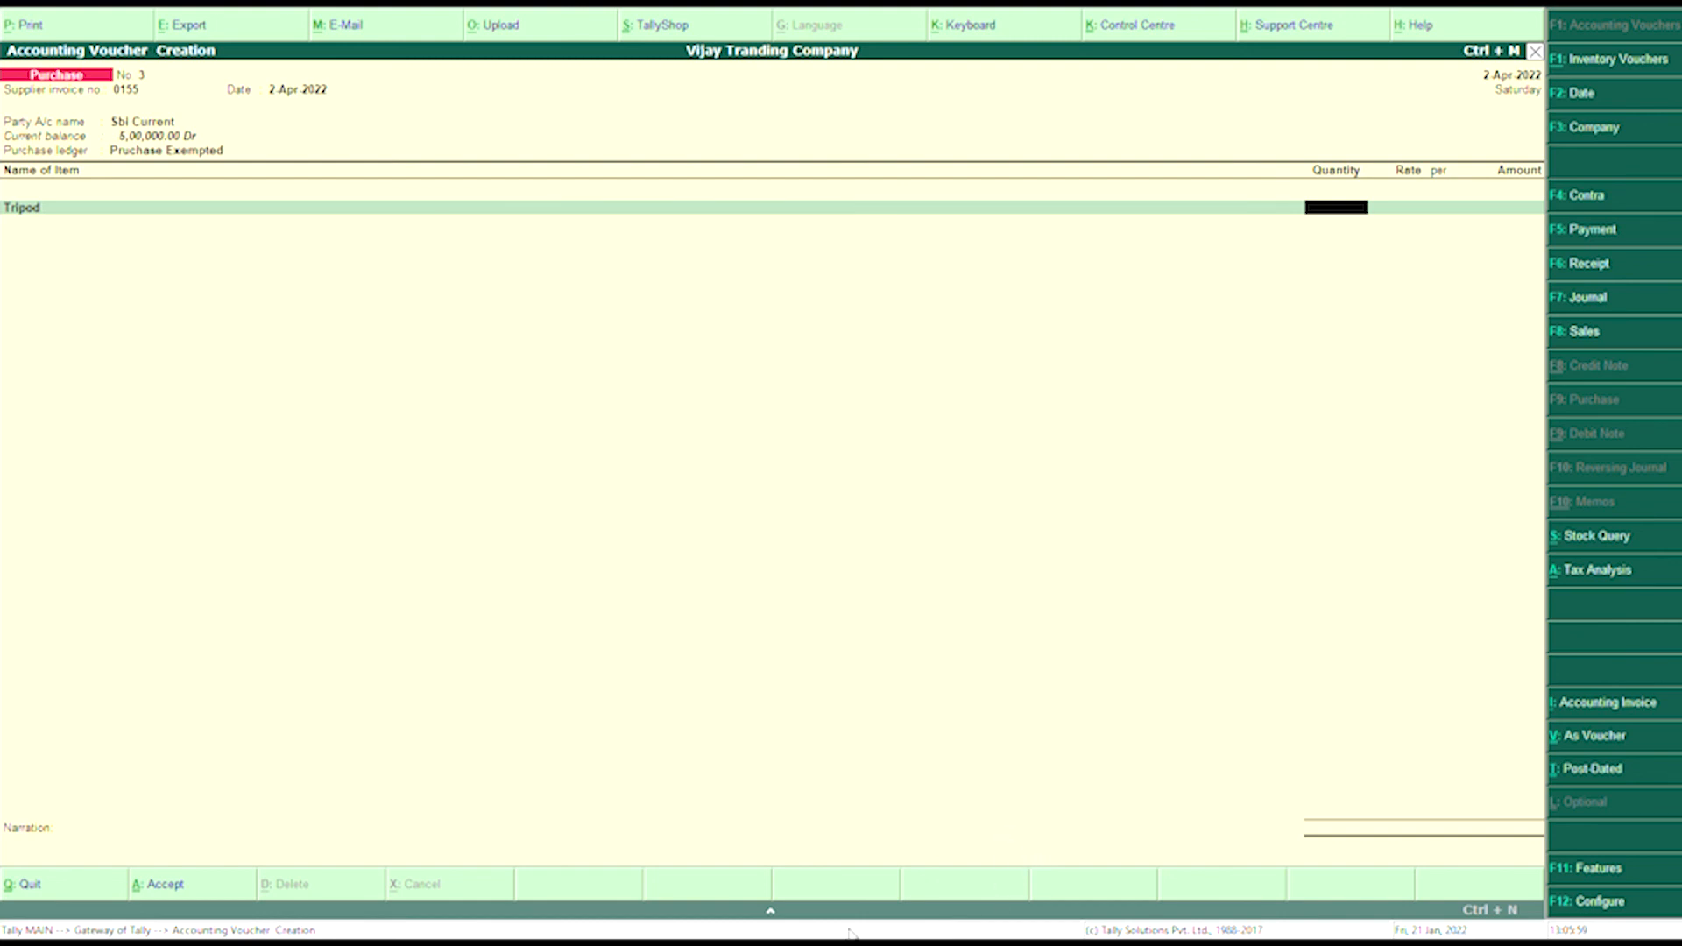
# - Enter 4 pcs of Tripod at 300 for 1,200.00 and begin the next item
pyautogui.write('4')
pyautogui.press('Return')
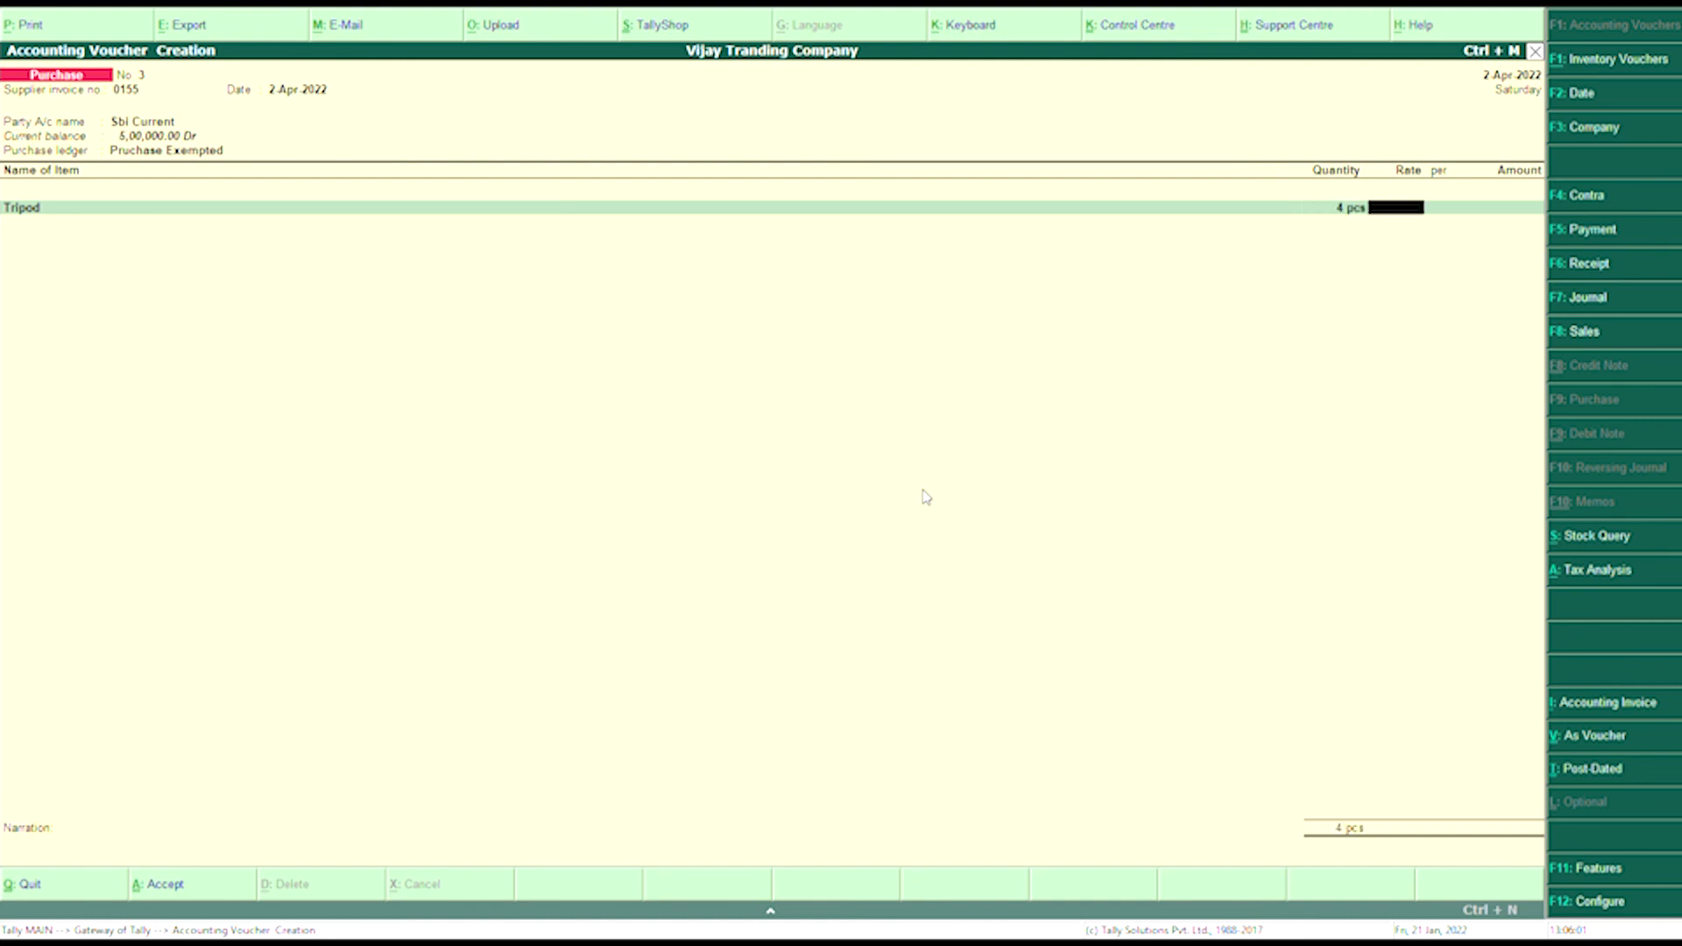
pyautogui.write('300')
pyautogui.press('Return')
pyautogui.press('Return')
pyautogui.press('Return')
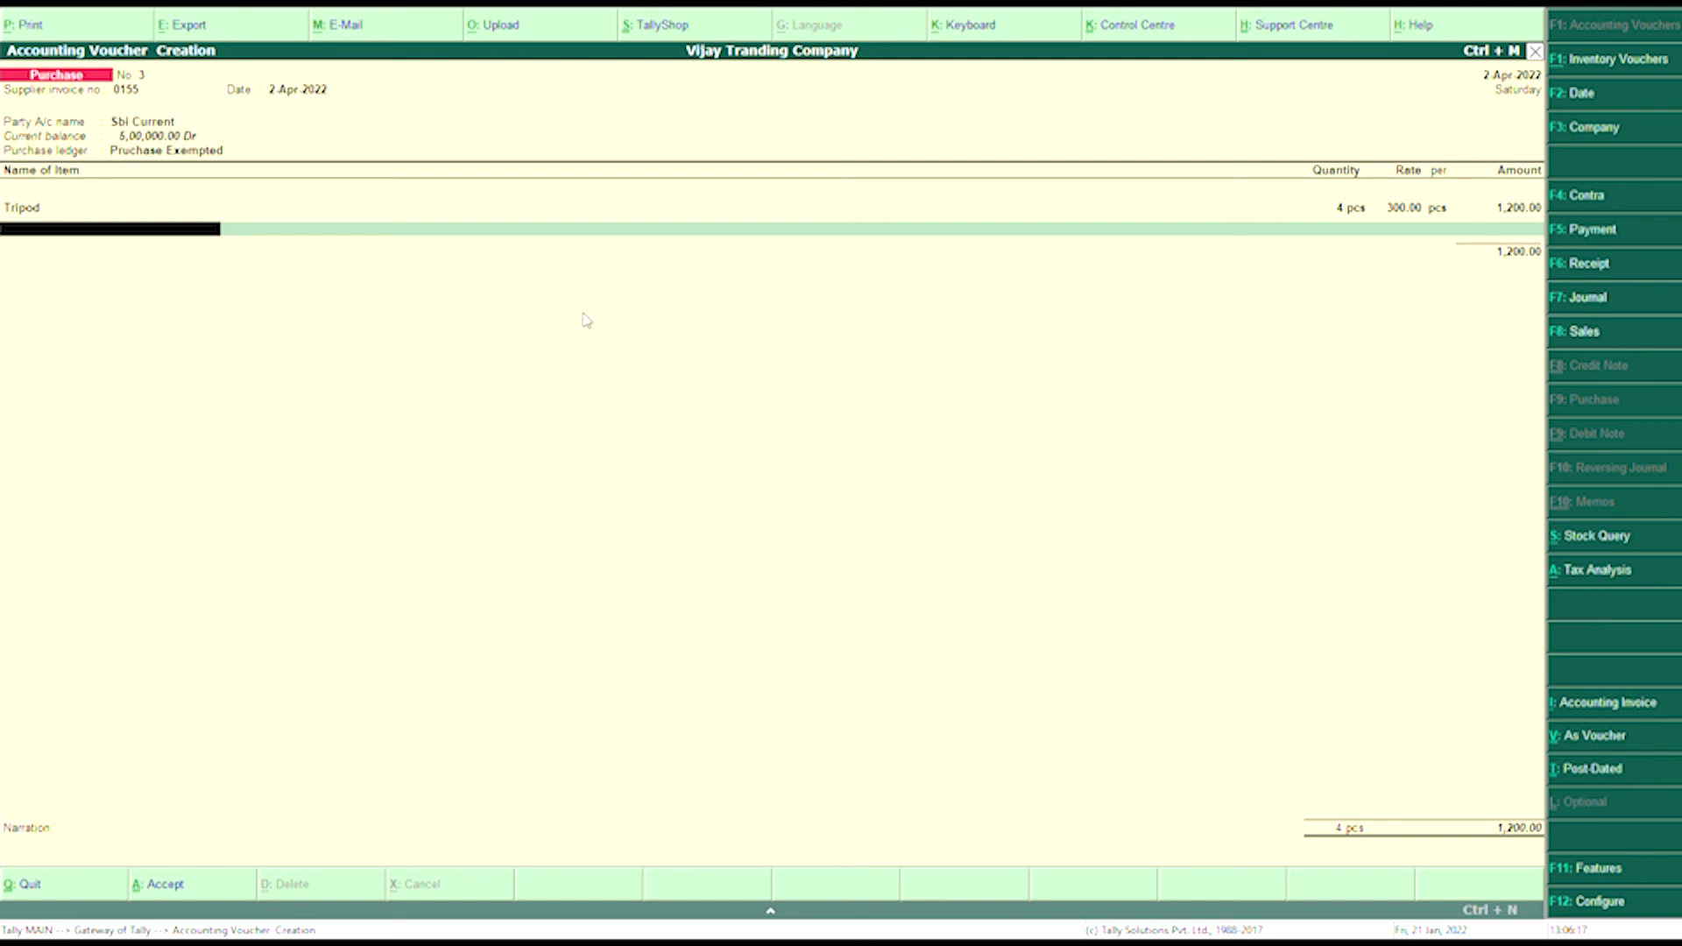
pyautogui.write('Pr')
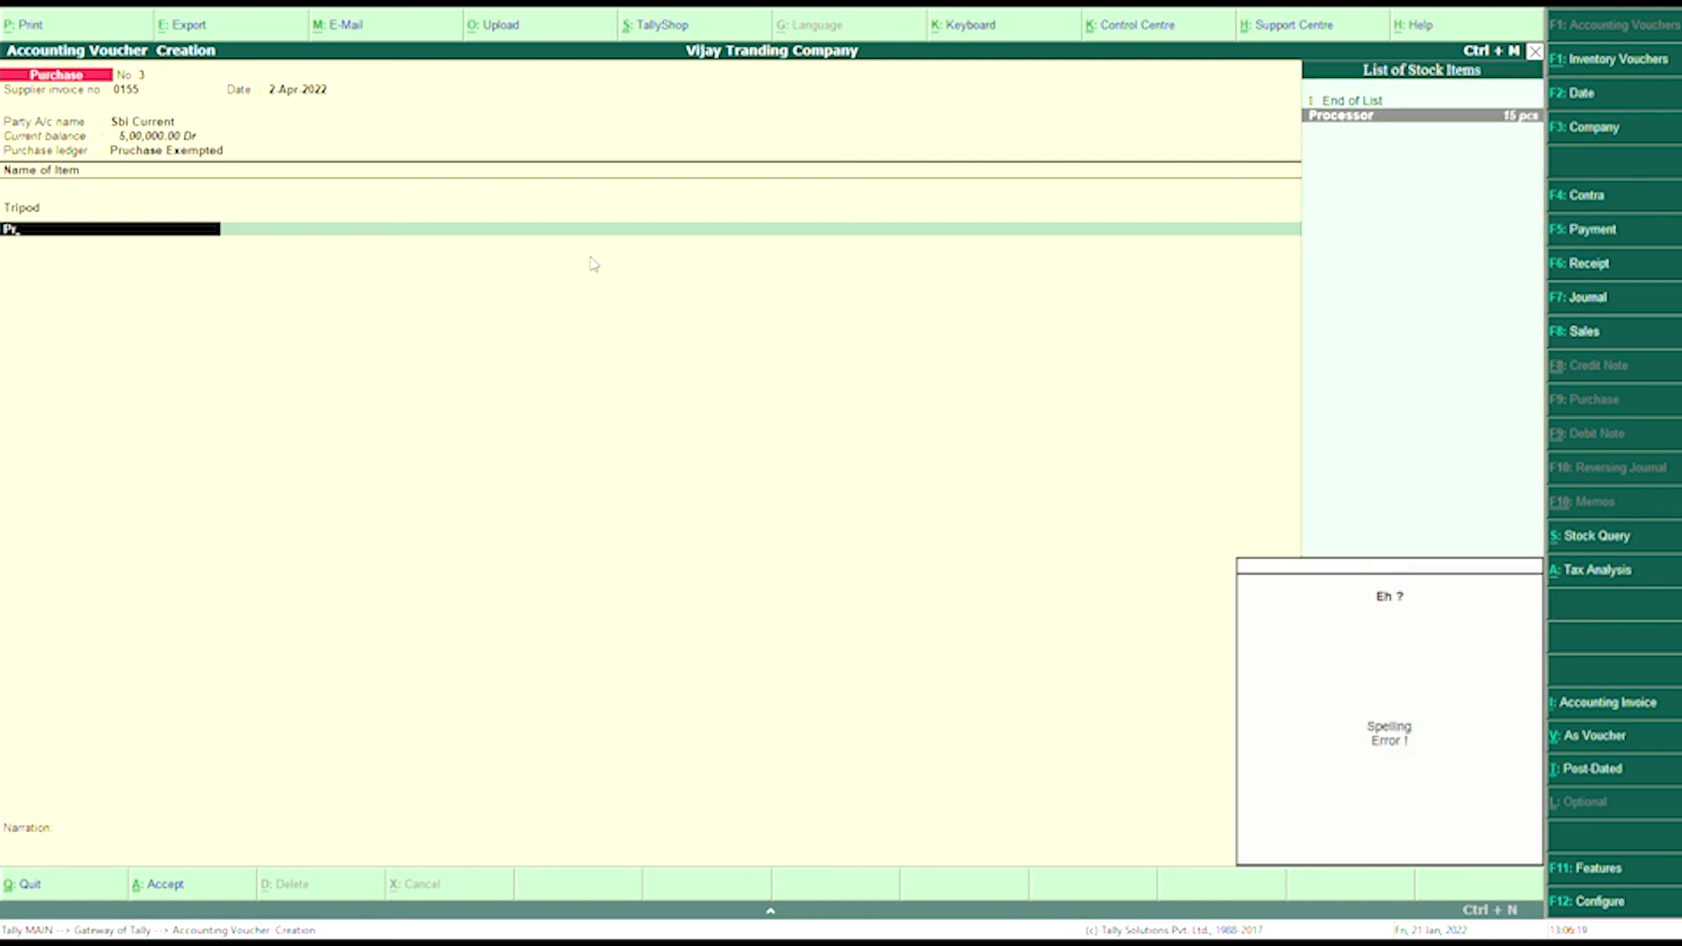
# - Create stock item Printer under Item@00% with unit pcs
pyautogui.hotkey('alt', 'c')
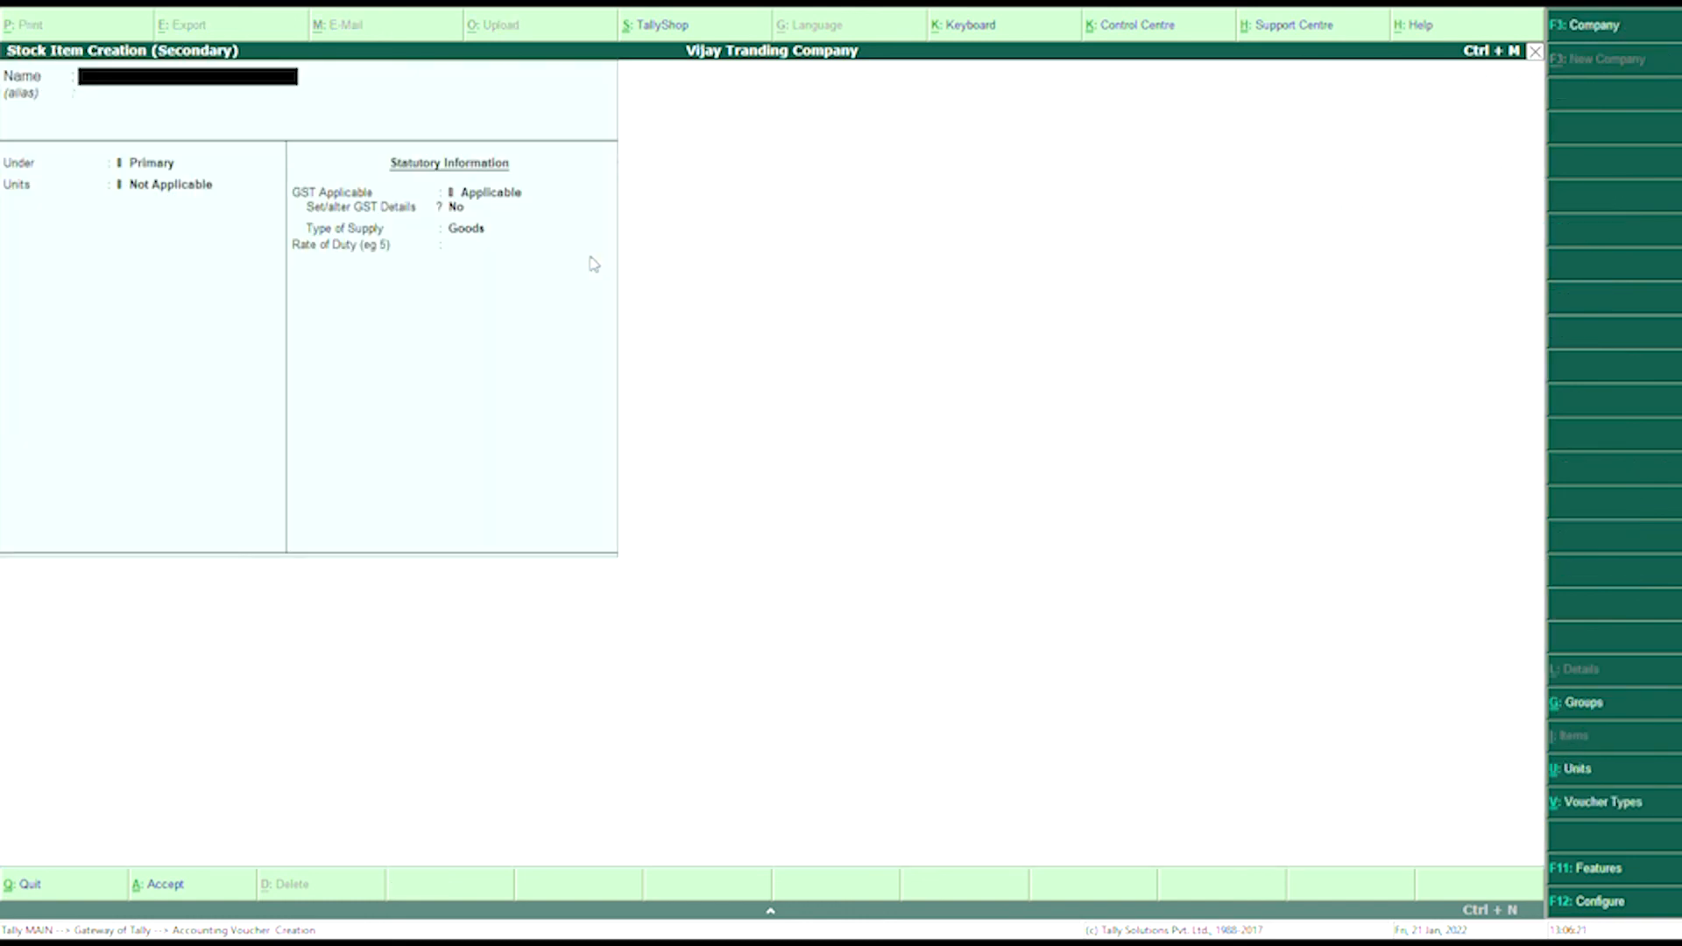
pyautogui.write('Printer')
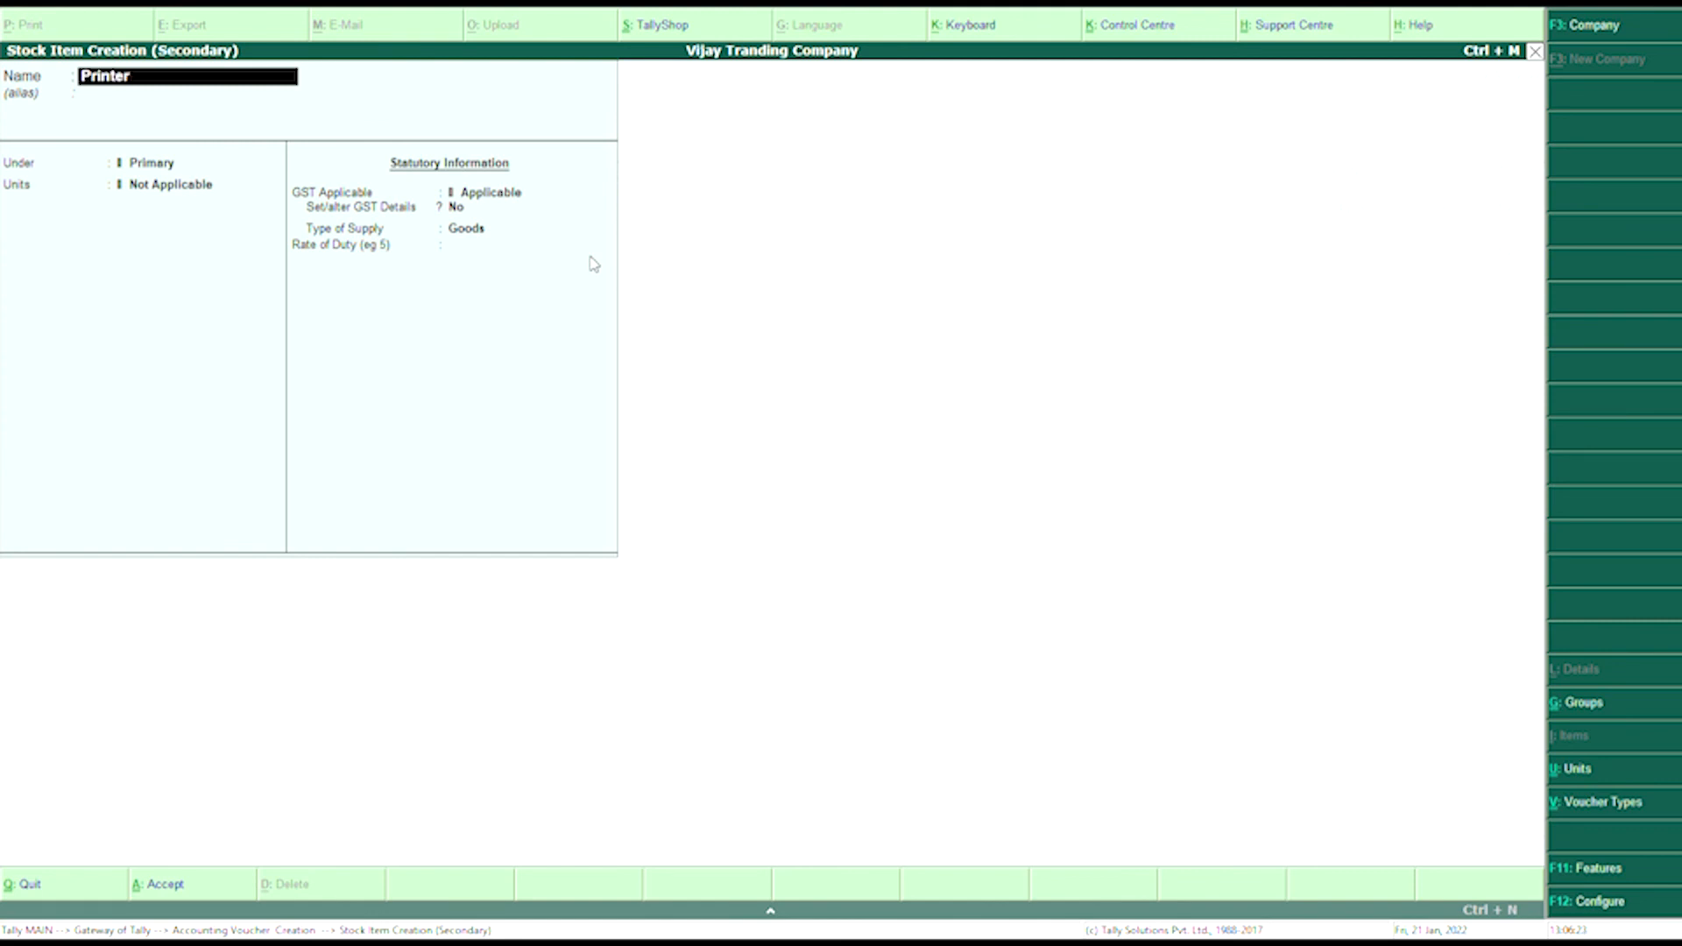
pyautogui.press('Return')
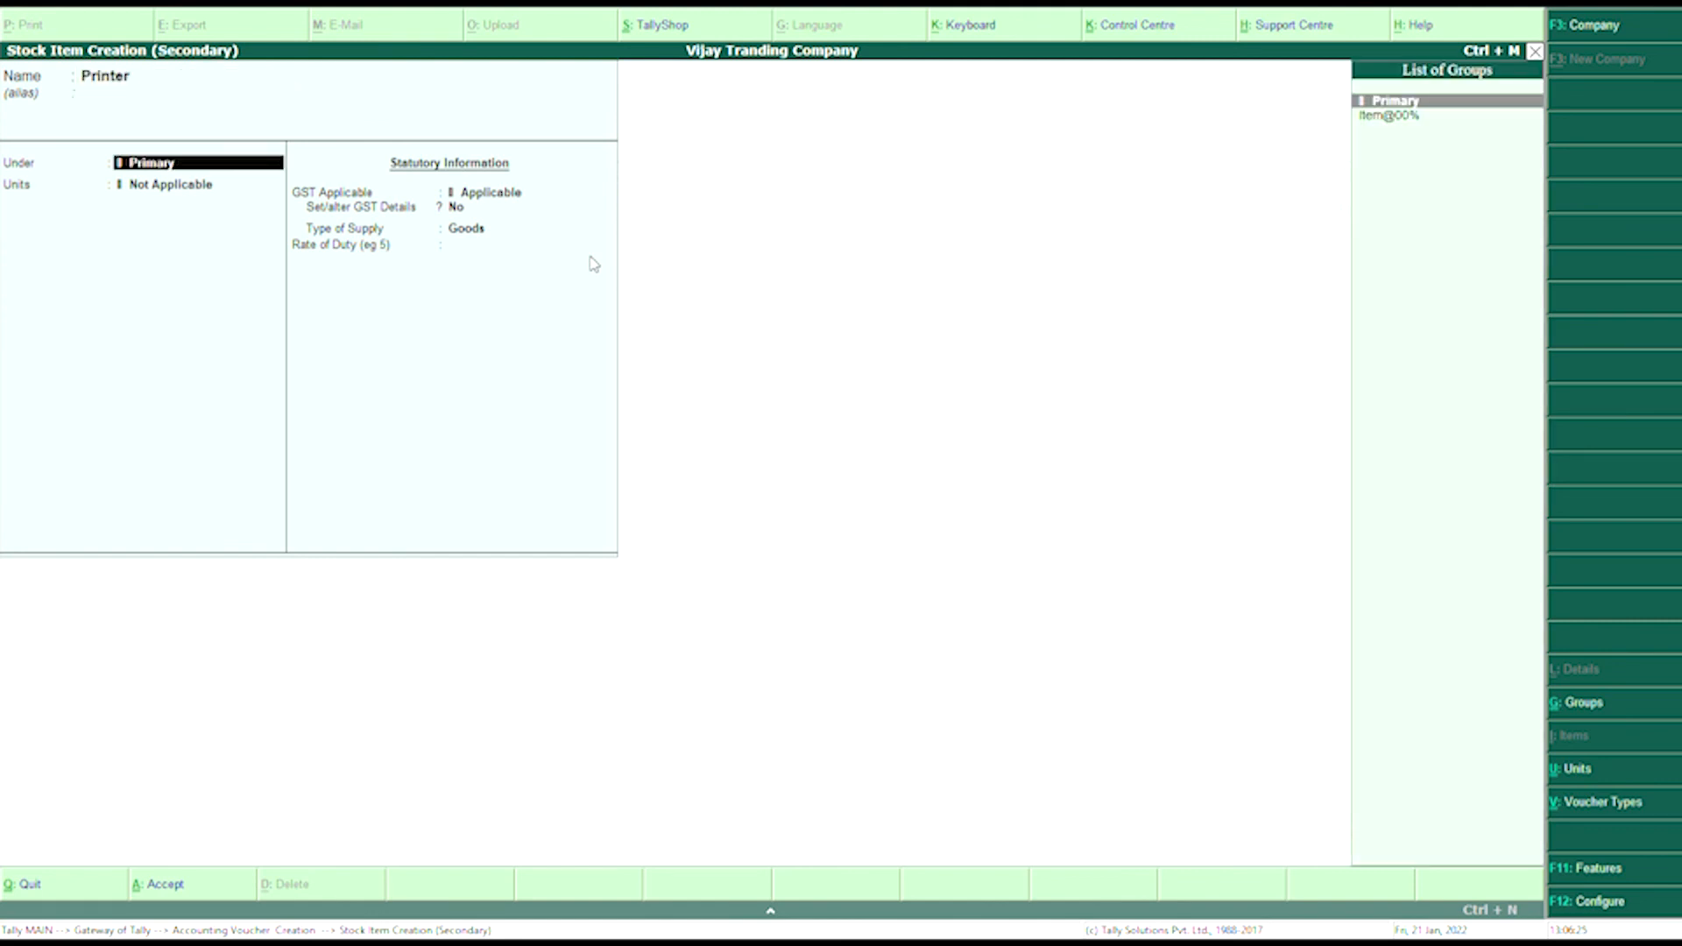
pyautogui.press('Down')
pyautogui.press('Return')
pyautogui.press('Down')
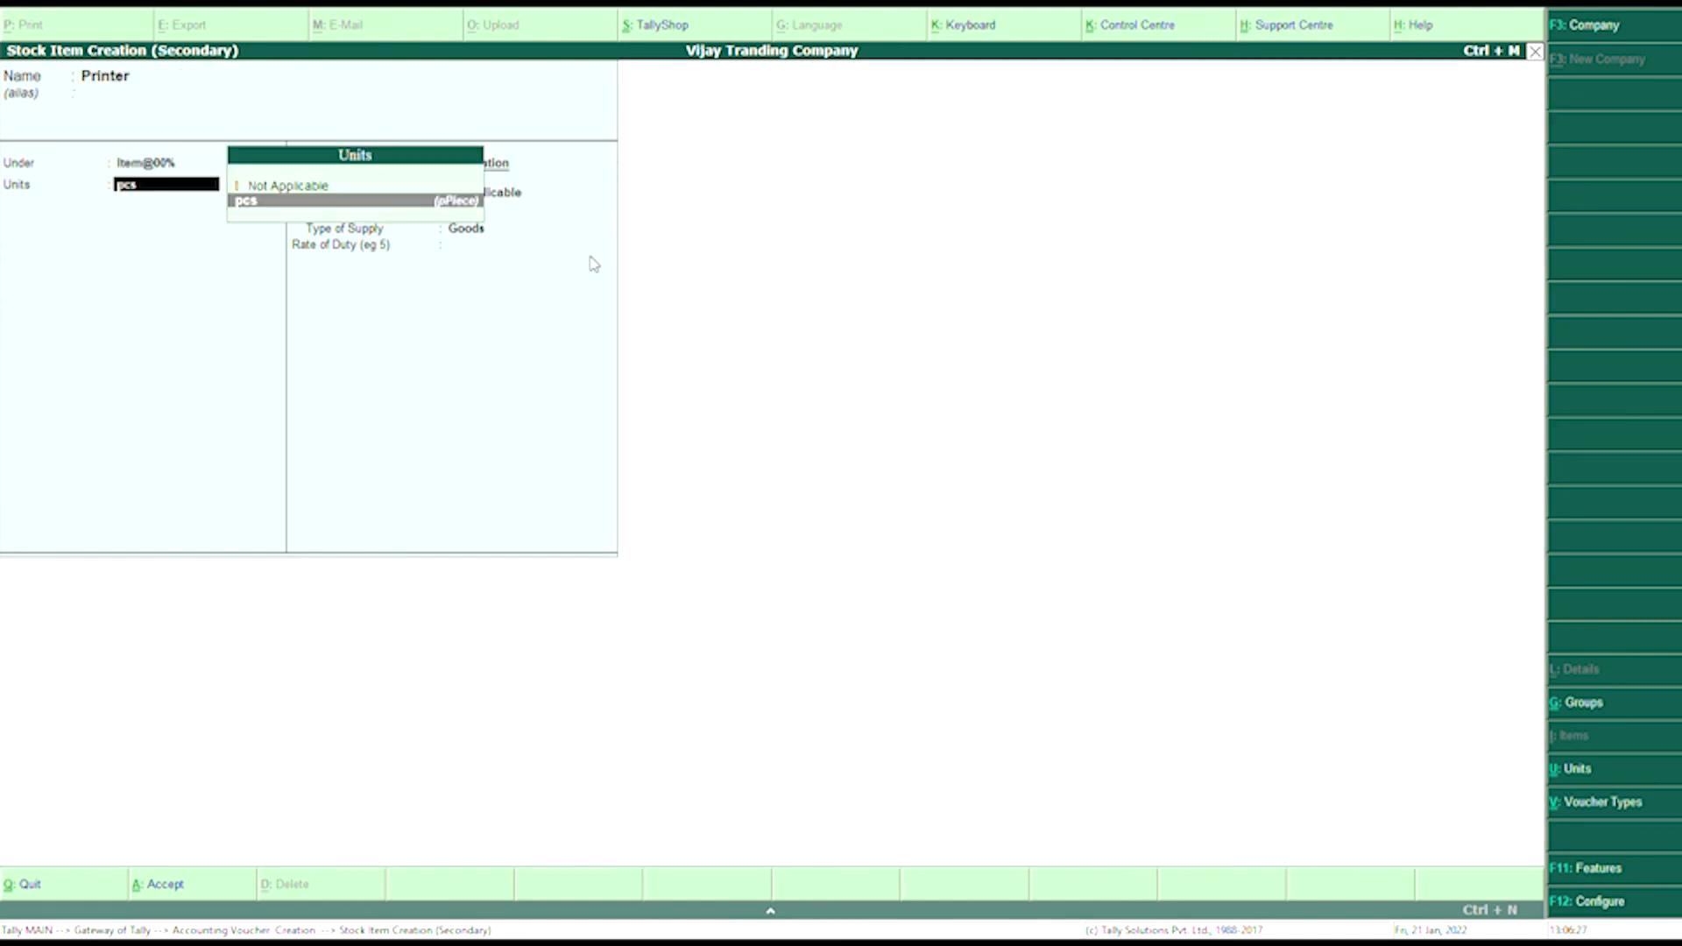
pyautogui.press('Return')
pyautogui.press('Return')
pyautogui.press('Return')
pyautogui.press('Return')
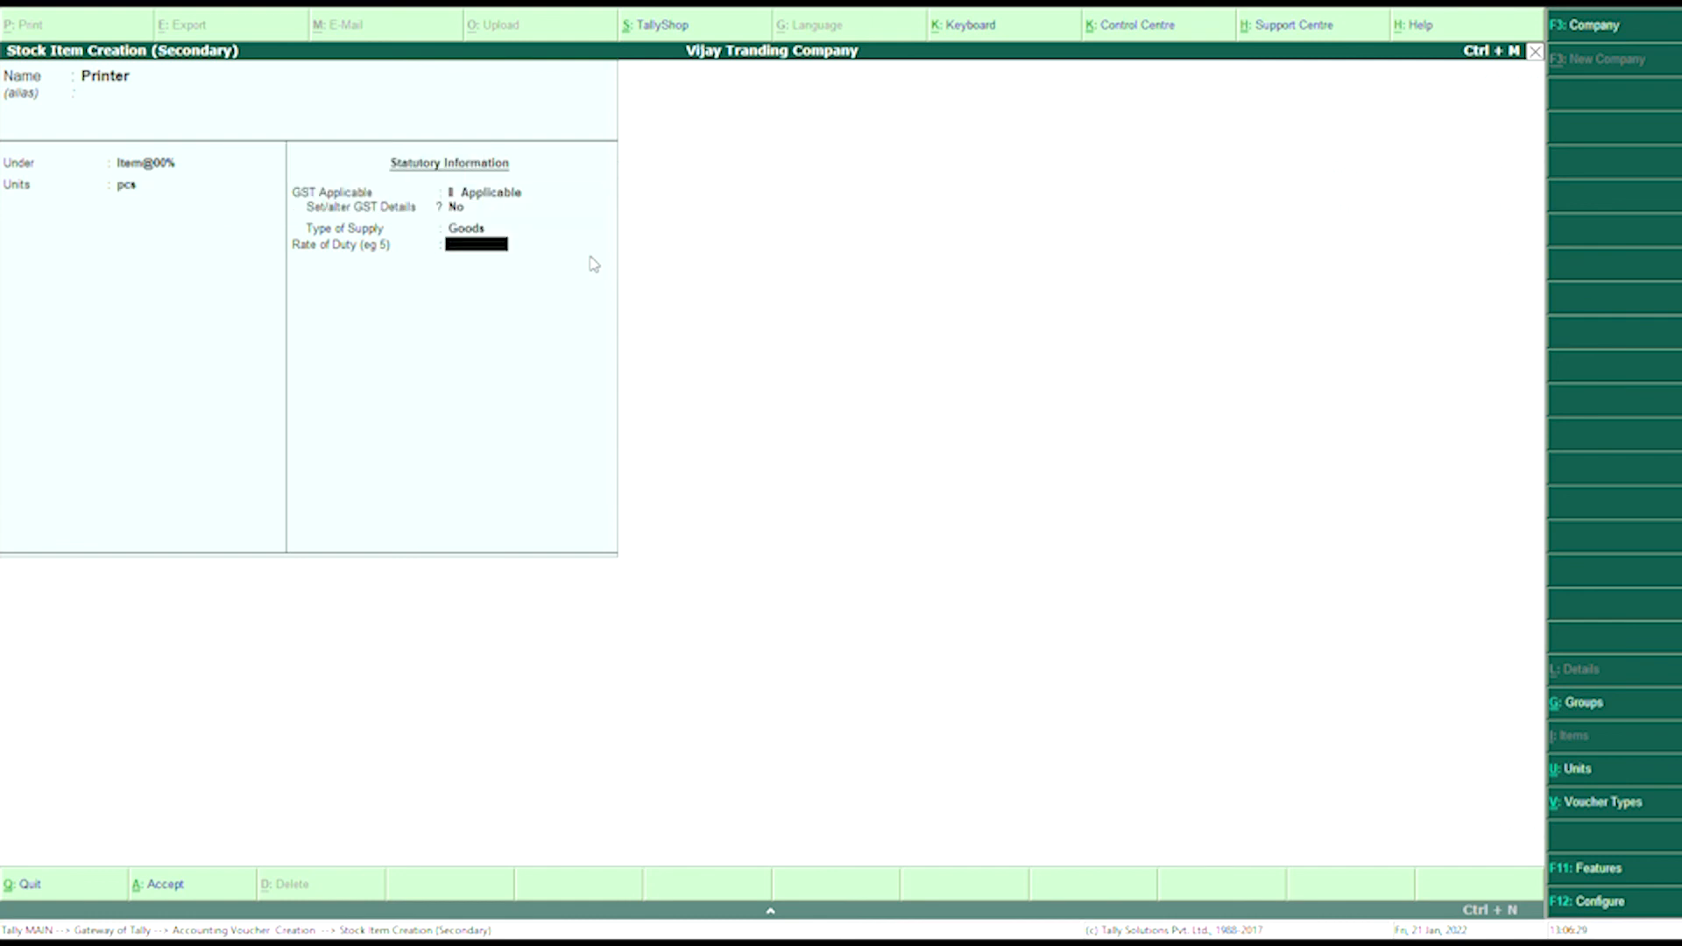
pyautogui.press('Return')
# - Enter 4 pcs of Printer at 2,500 and end the item list at 11,200.00
pyautogui.press('Return')
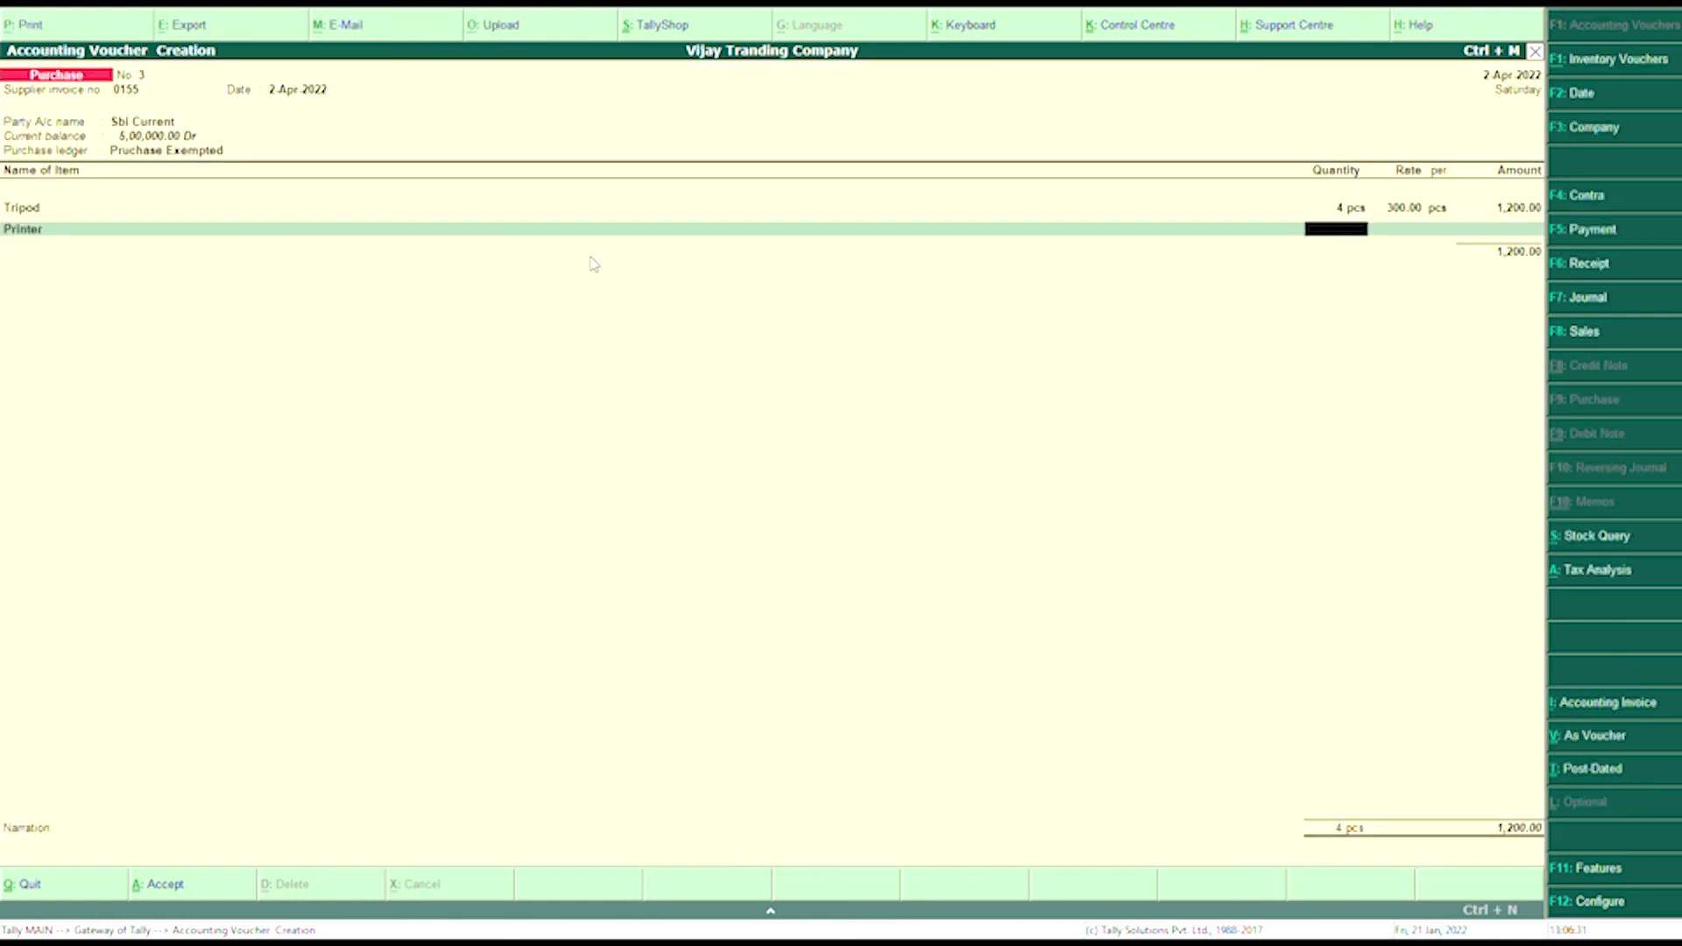
pyautogui.write('4')
pyautogui.press('Return')
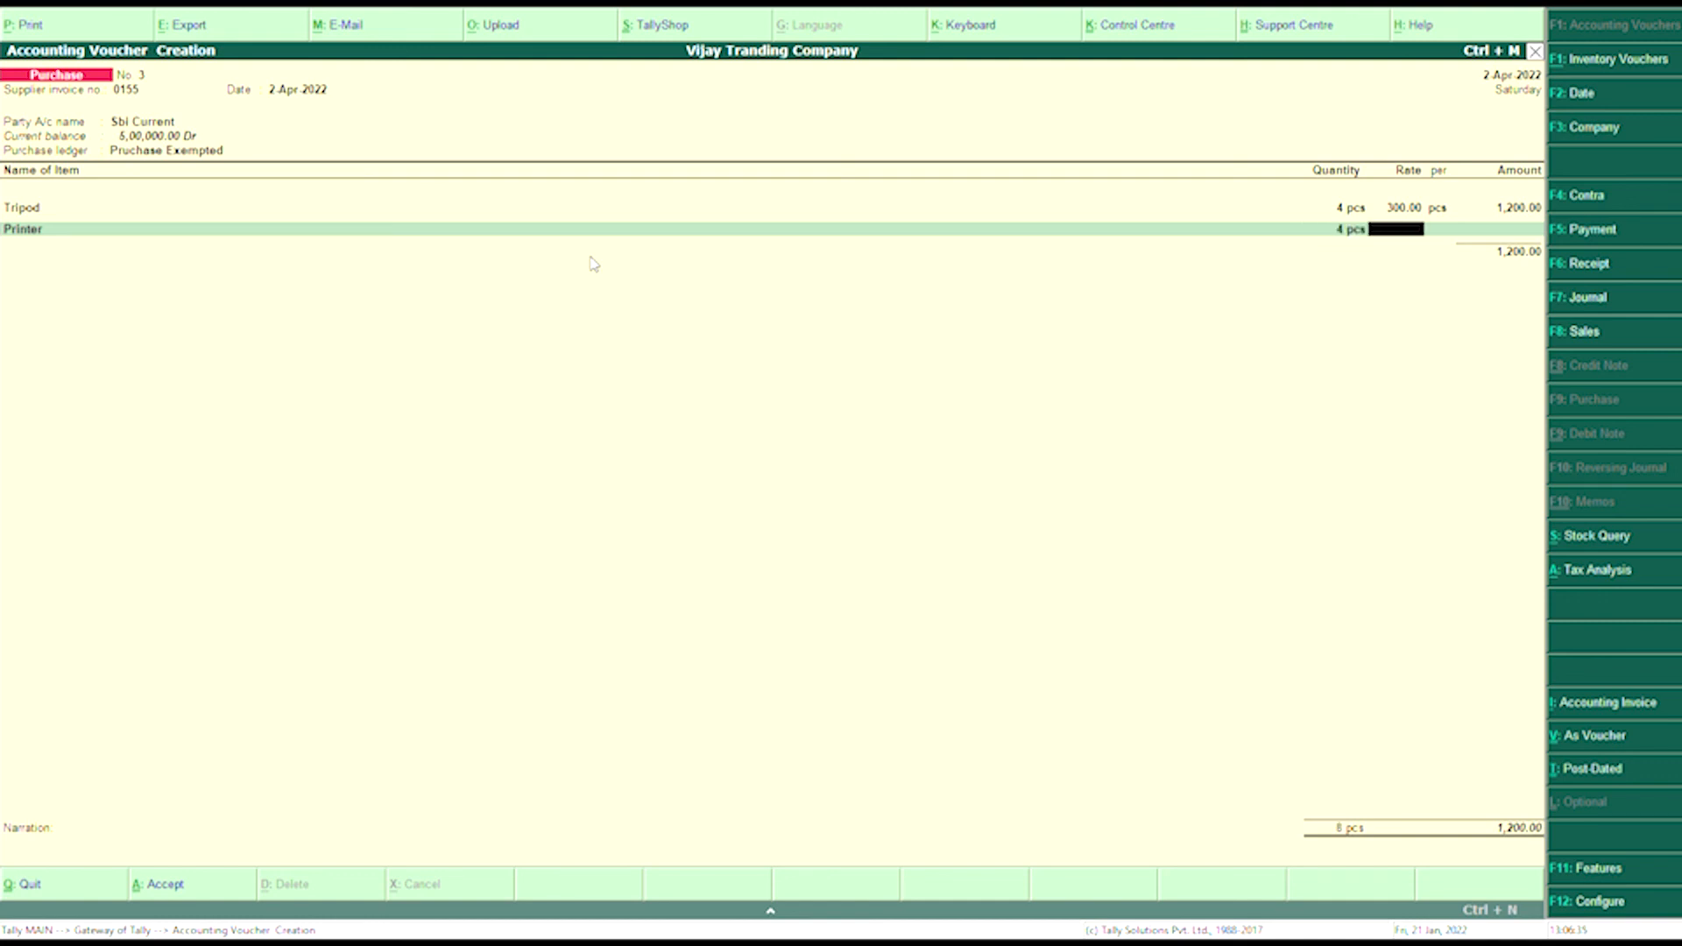
pyautogui.write('2500')
pyautogui.press('Return')
pyautogui.press('Return')
pyautogui.press('Return')
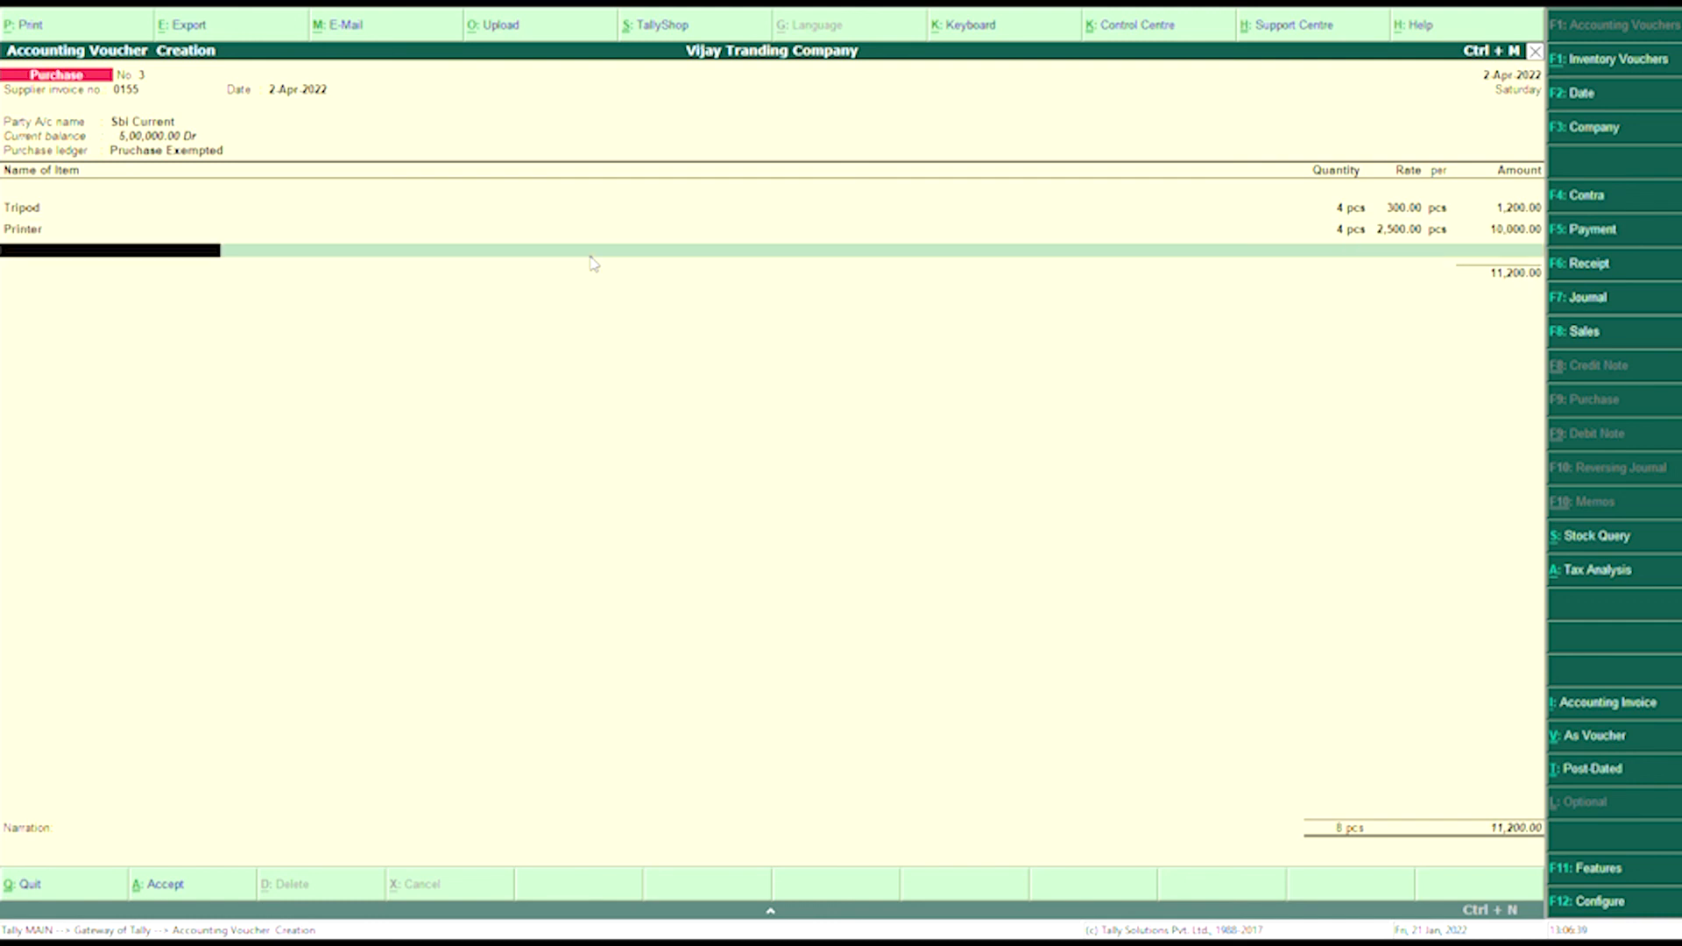
pyautogui.press('Return')
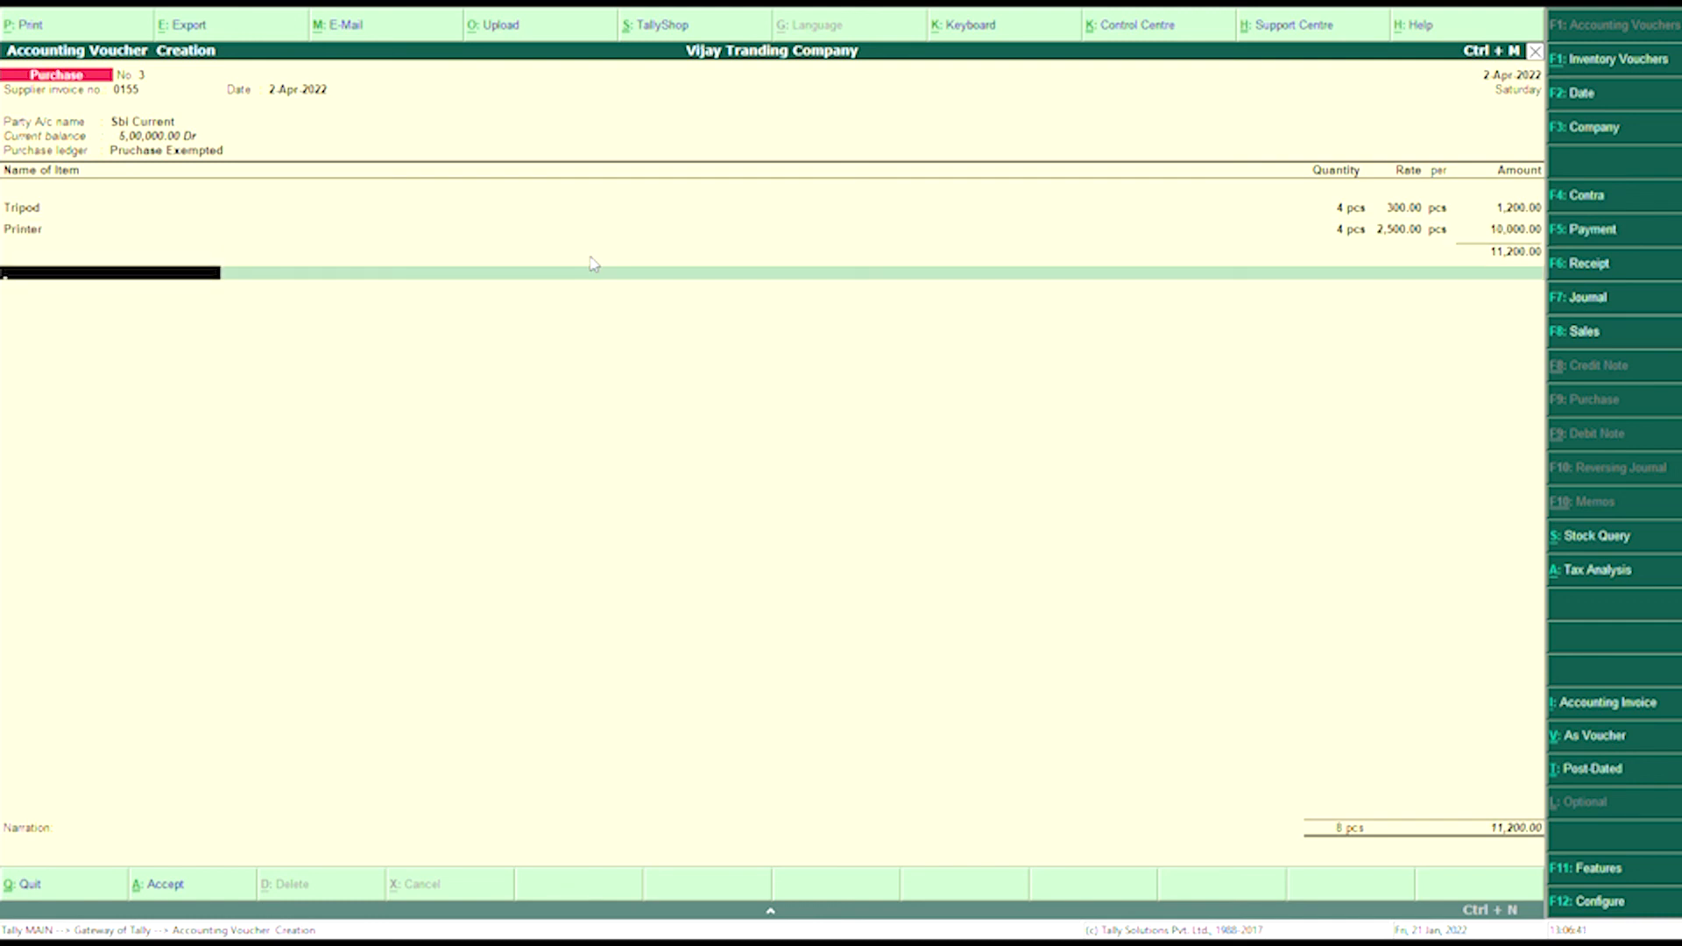
pyautogui.press('Return')
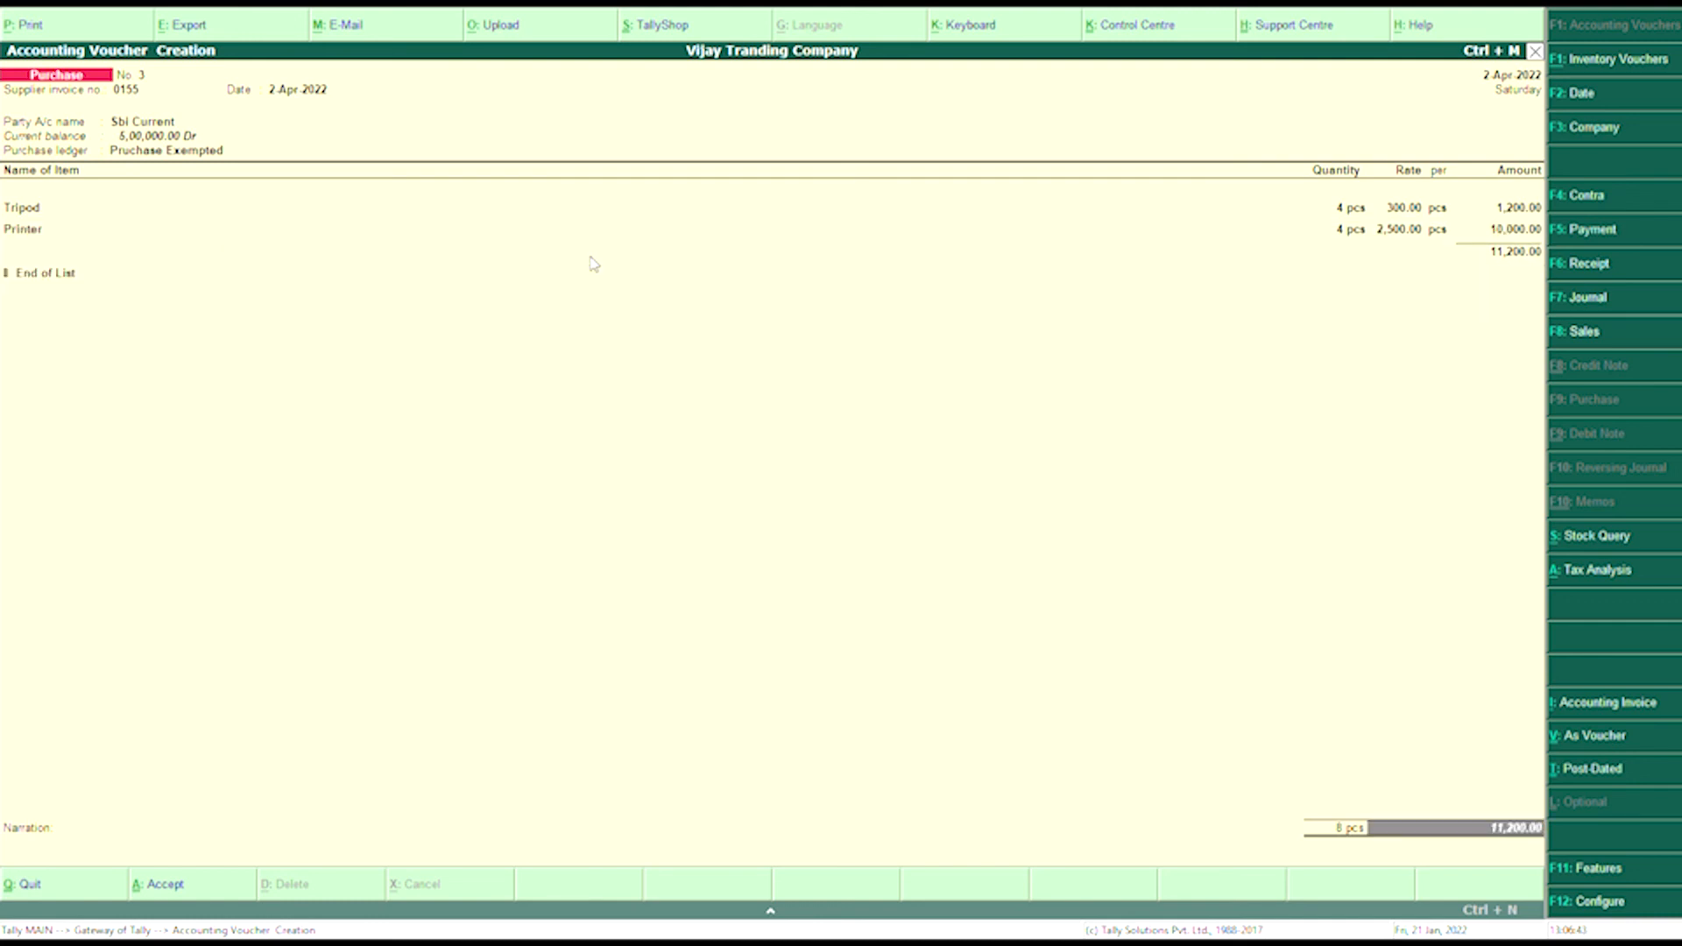
# - Accept the 11,200.00 cheque bank allocation and save purchase voucher 3
pyautogui.press('Return')
pyautogui.press('Return')
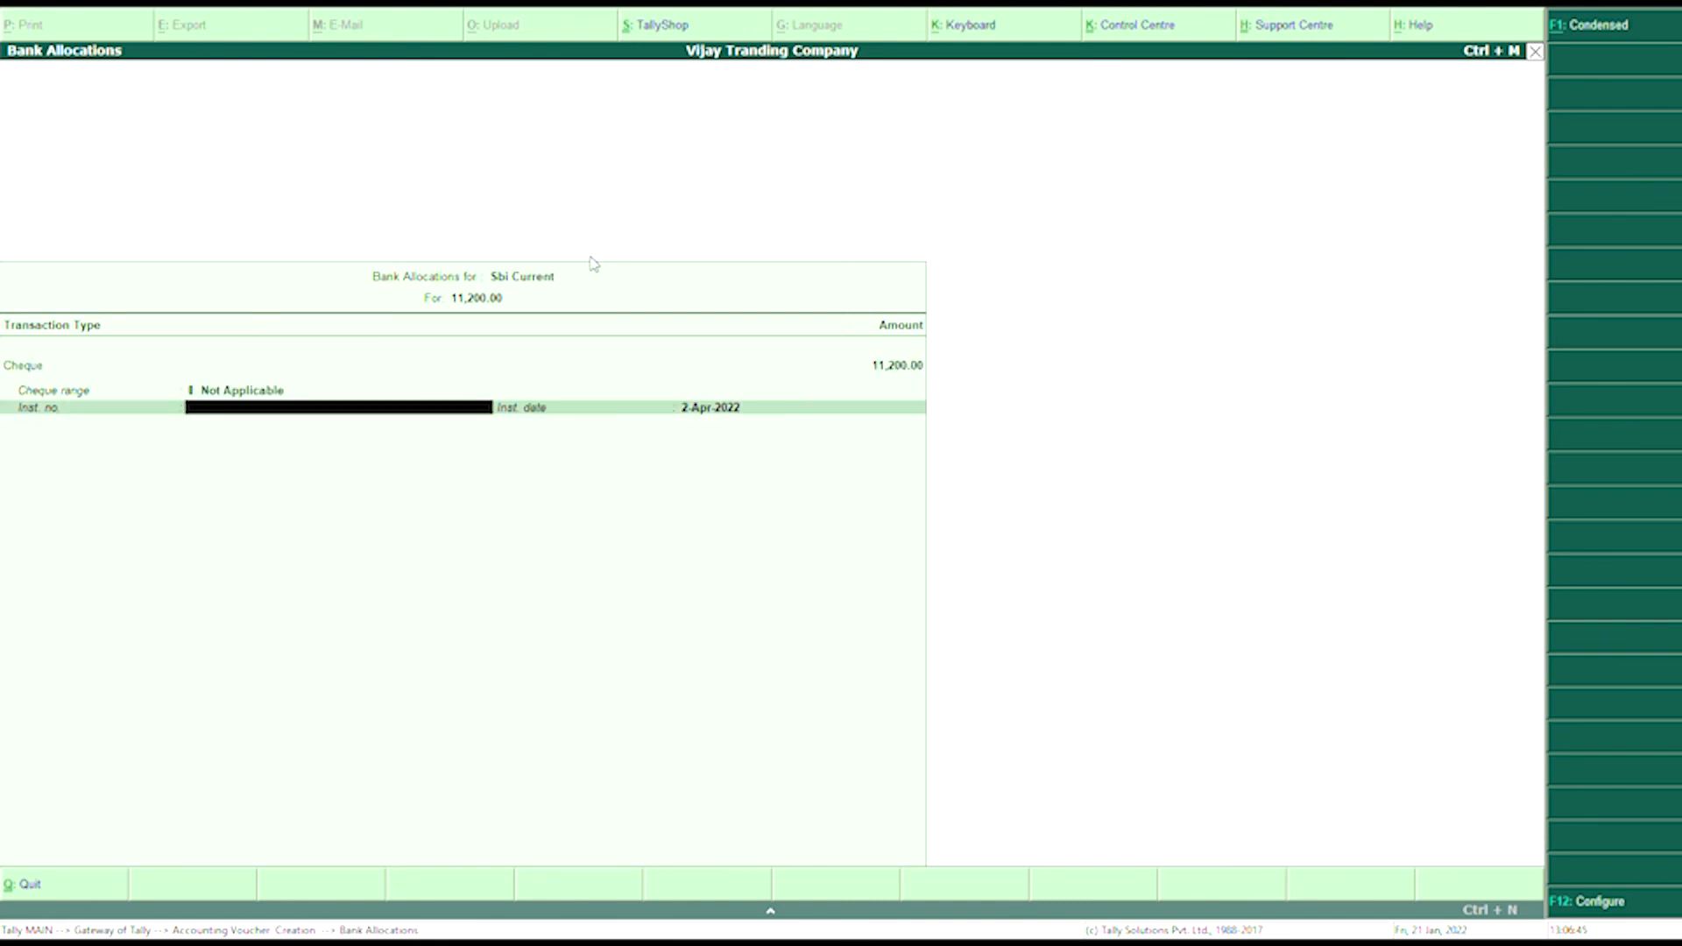
pyautogui.press('Return')
pyautogui.press('Return')
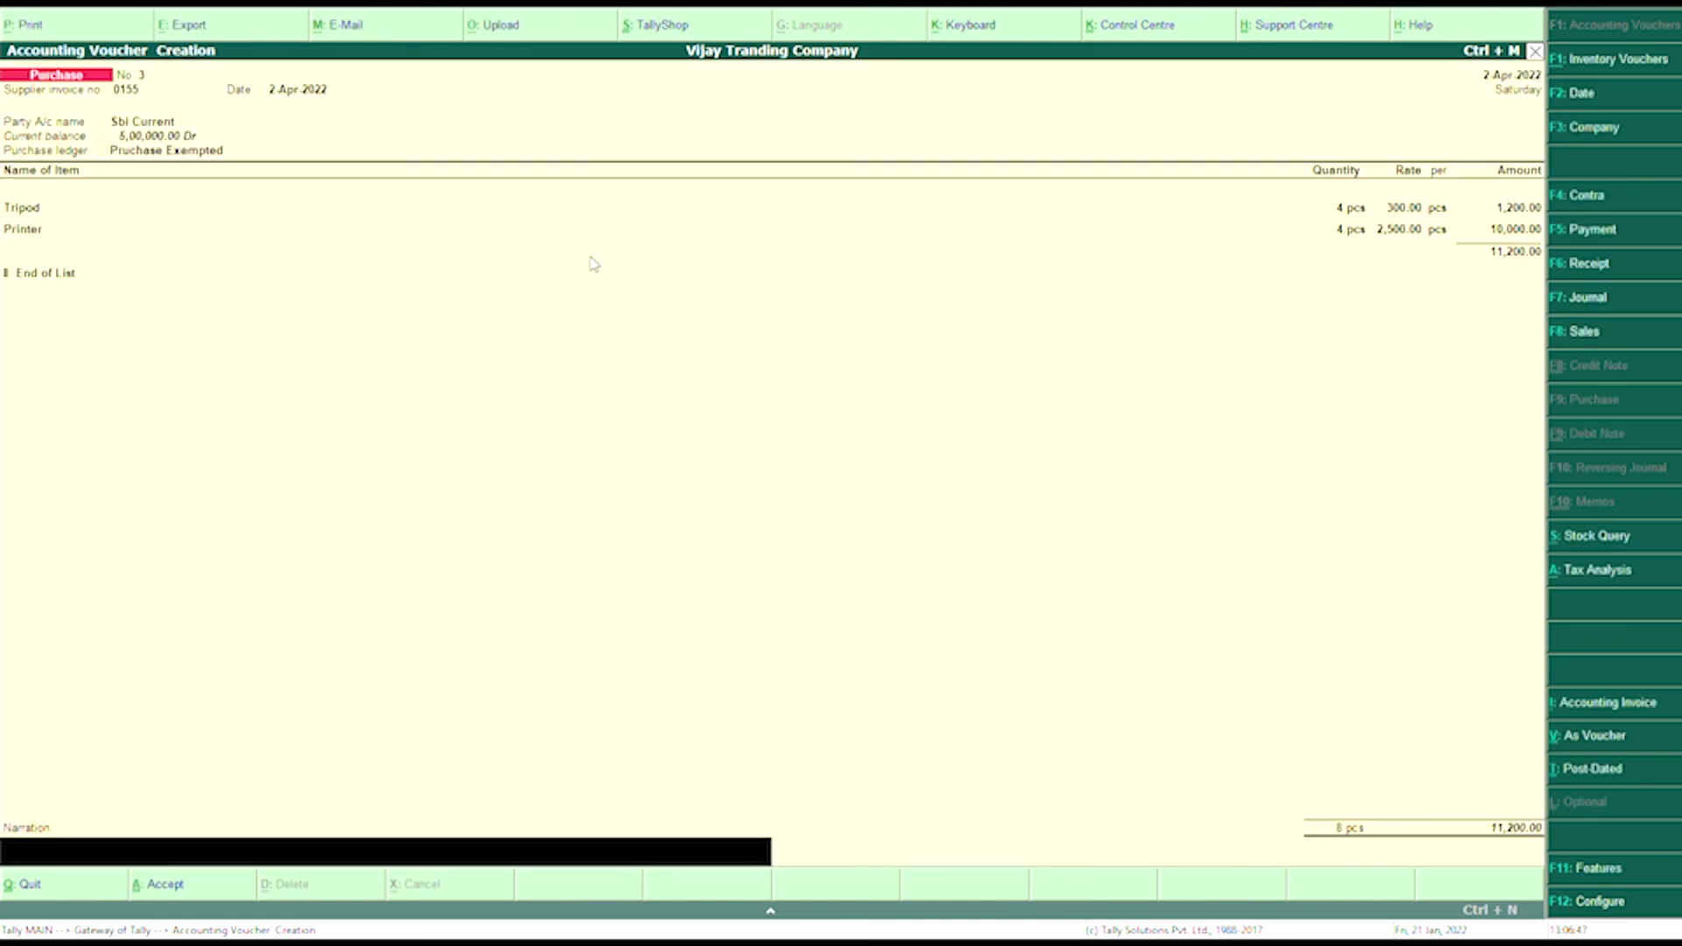
pyautogui.press('Return')
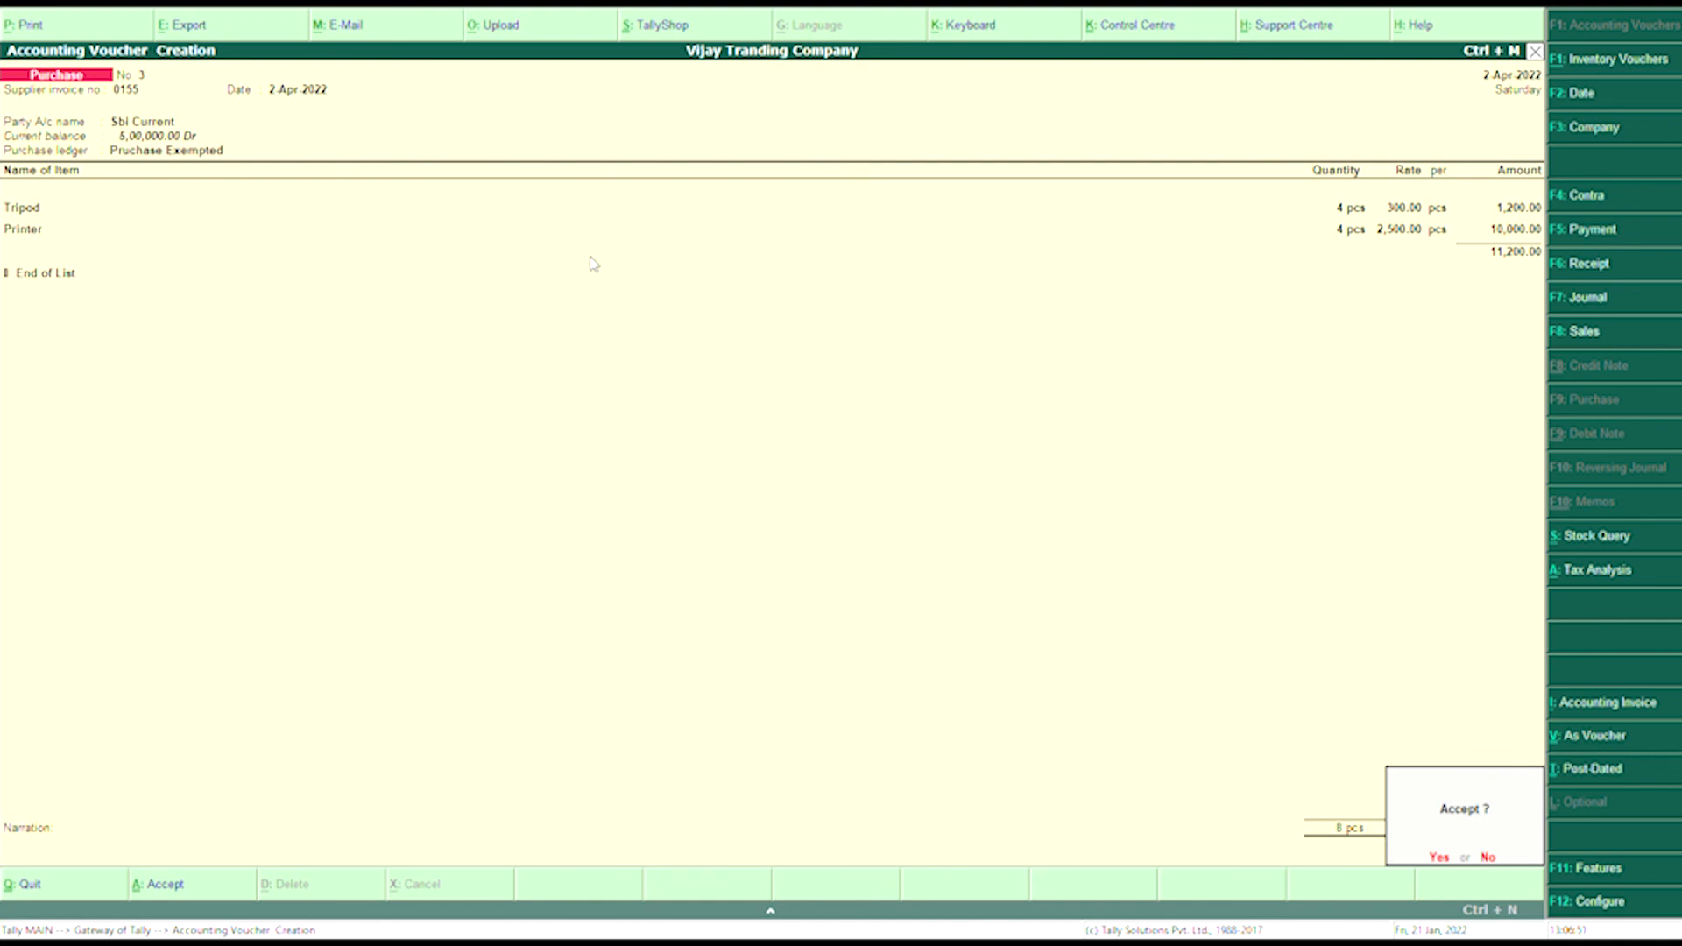
pyautogui.press('Return')
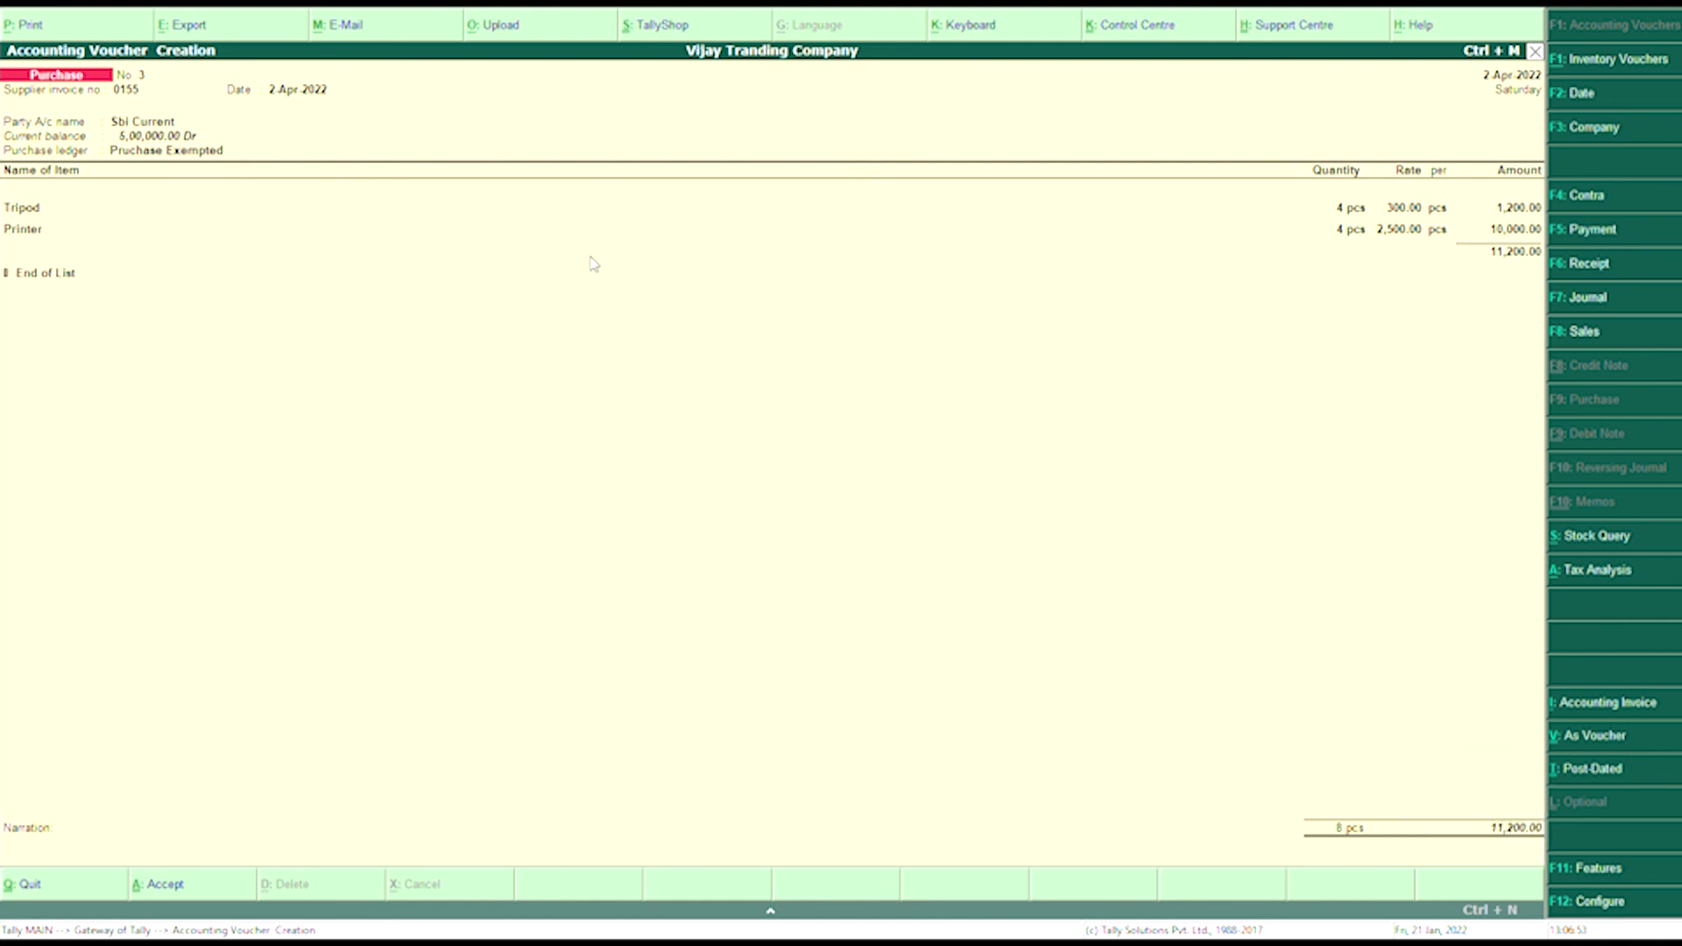